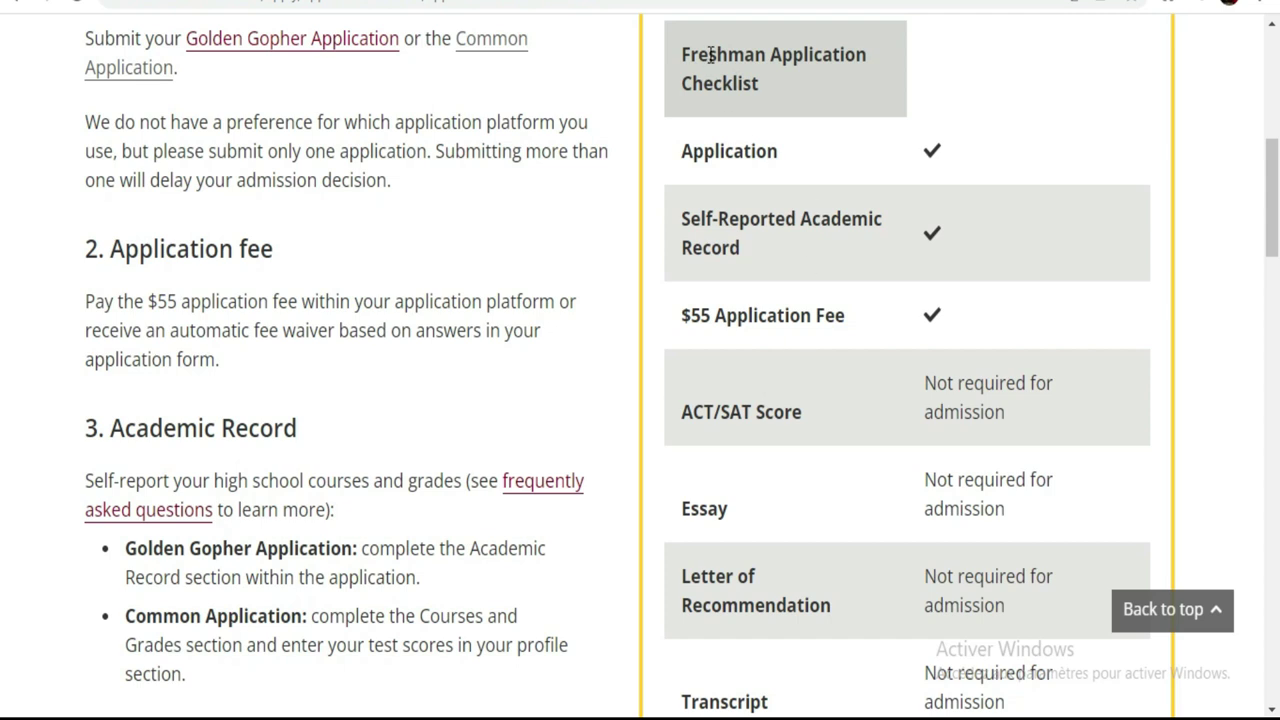
Review the freshman application checklist, including the $55 application fee, essay, letter of recommendation and academic record requirements
left_click_drag(677, 49, 788, 91)
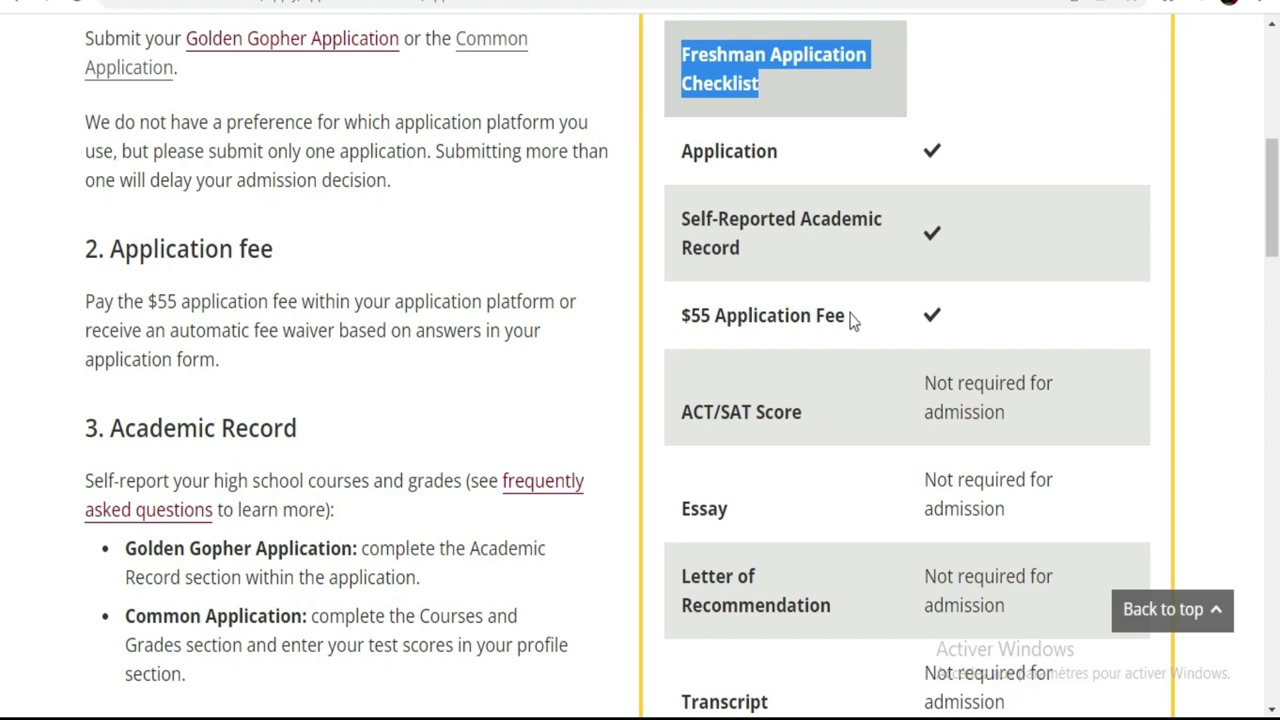
left_click_drag(848, 315, 680, 315)
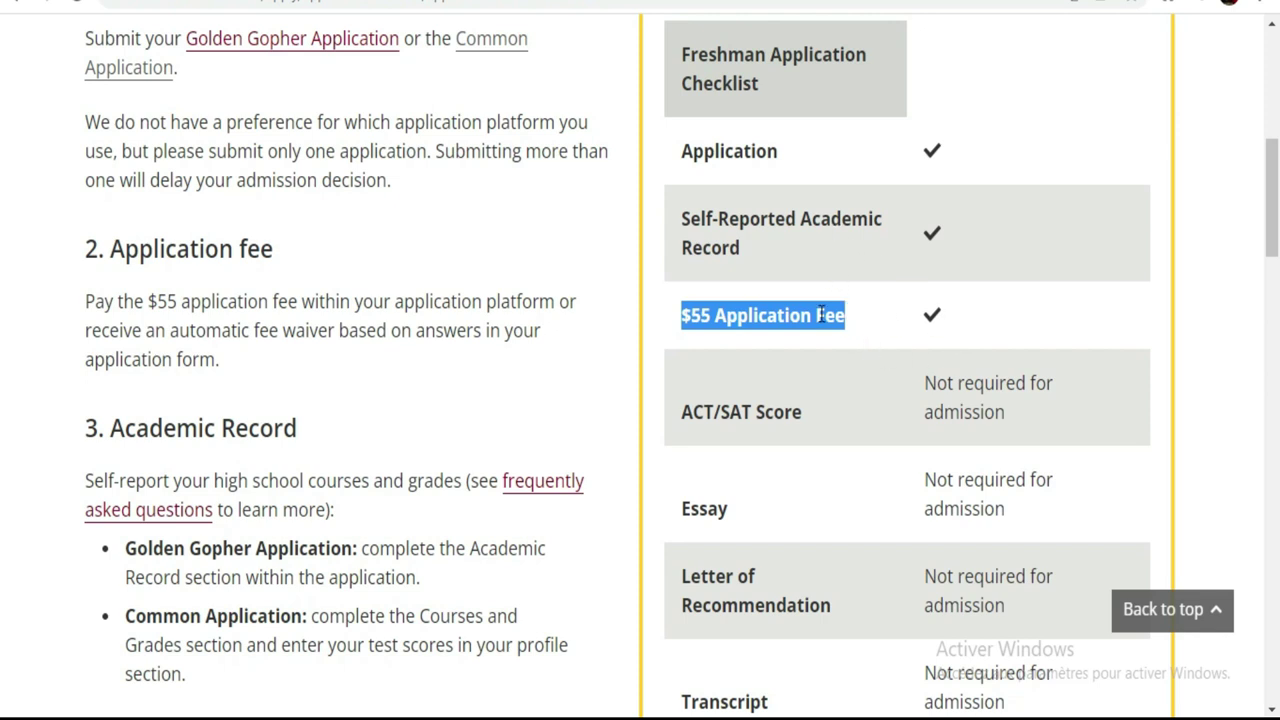
scroll(820, 315, "down", 1)
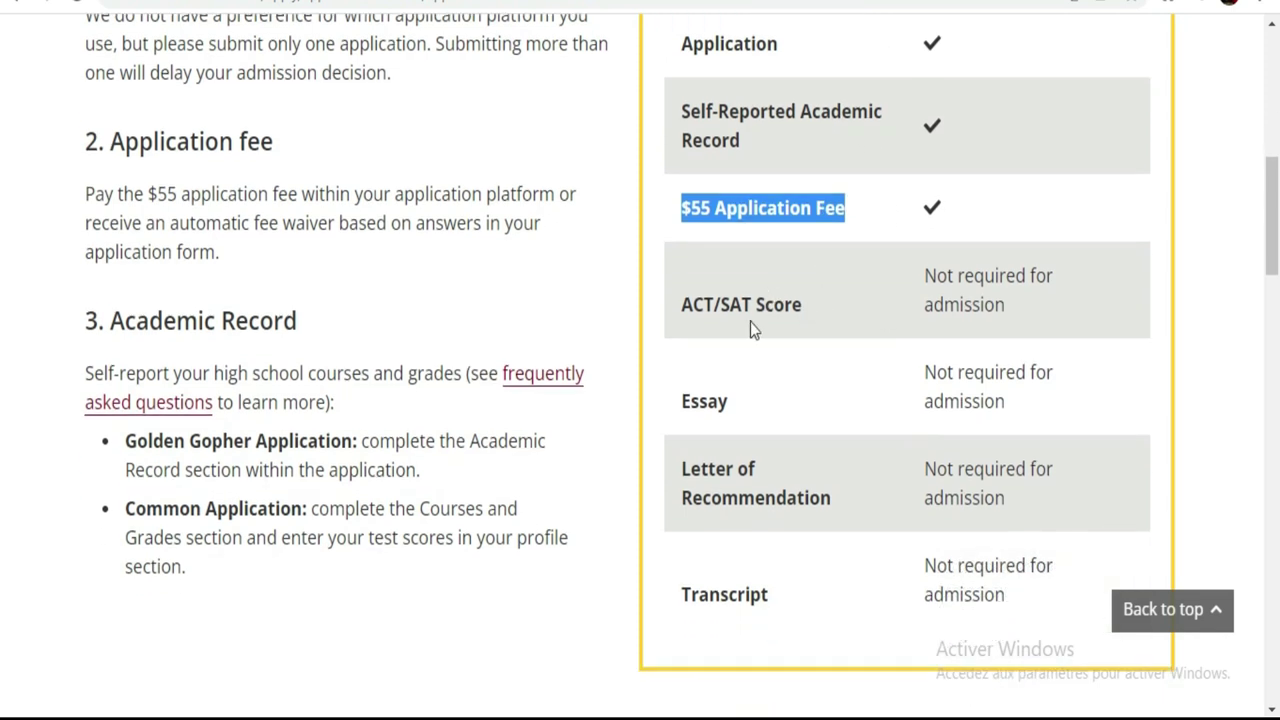
left_click_drag(737, 405, 679, 401)
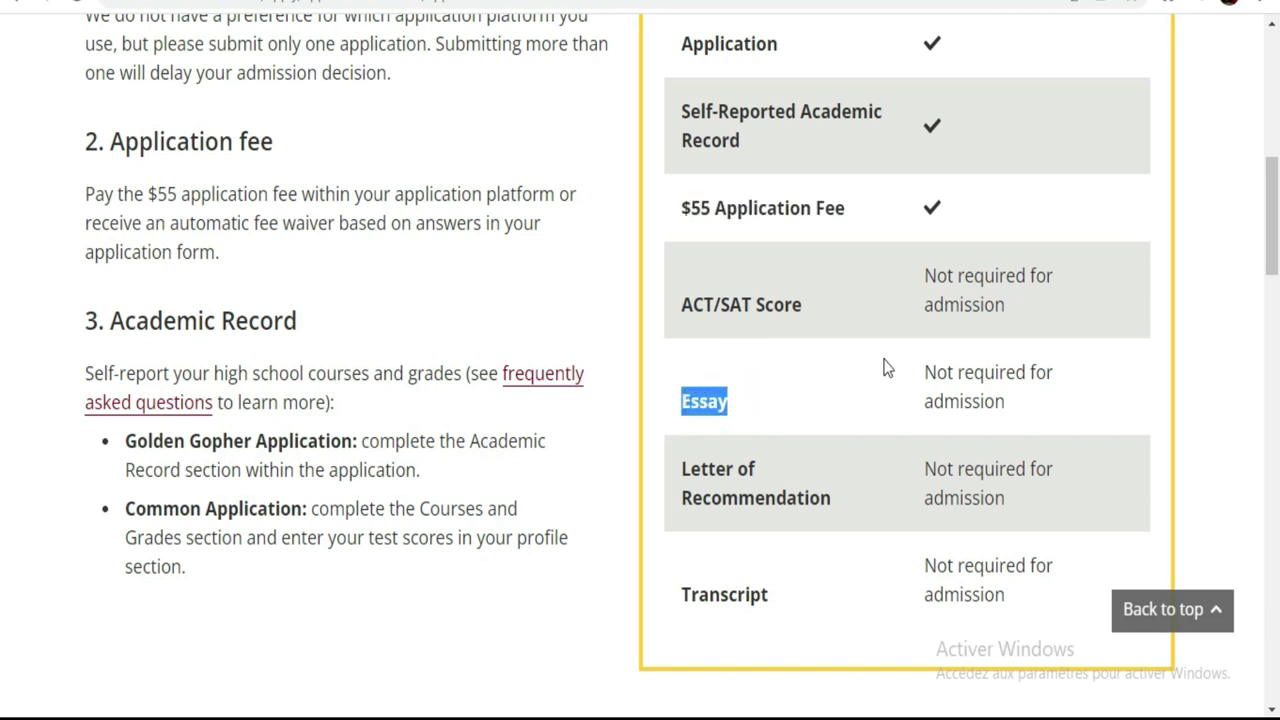
left_click_drag(842, 505, 679, 470)
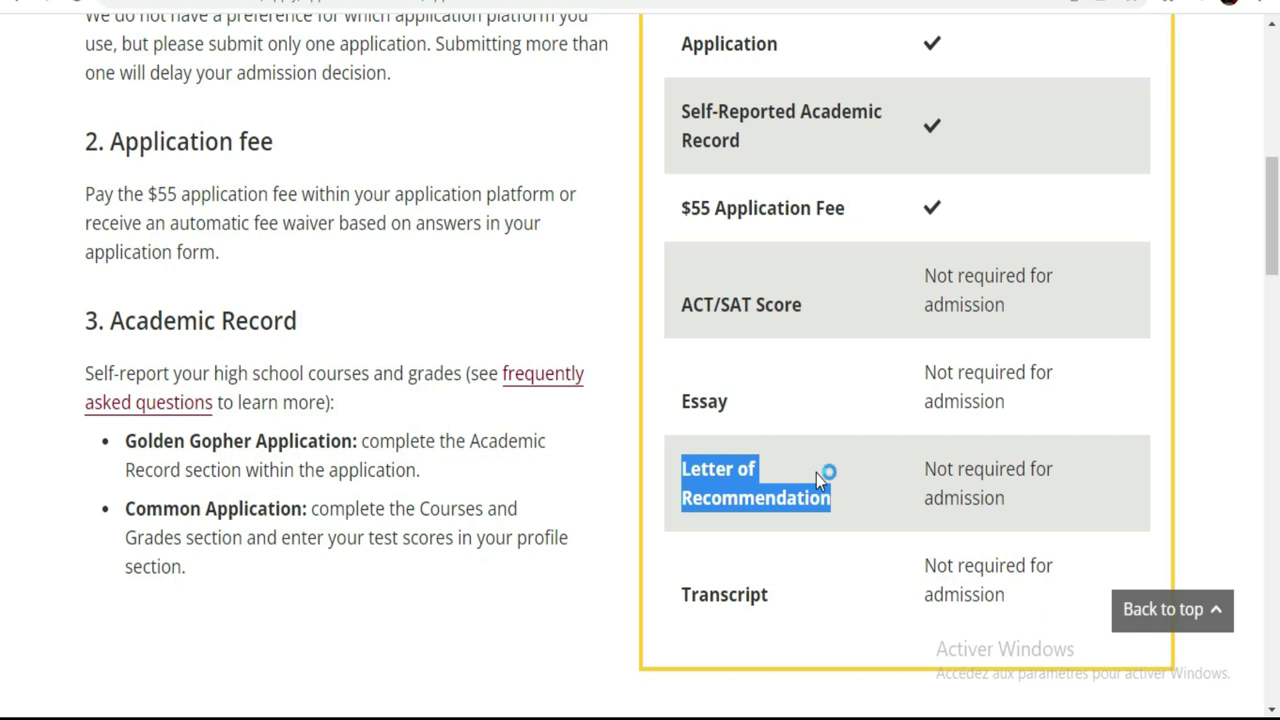
scroll(816, 473, "up", 3)
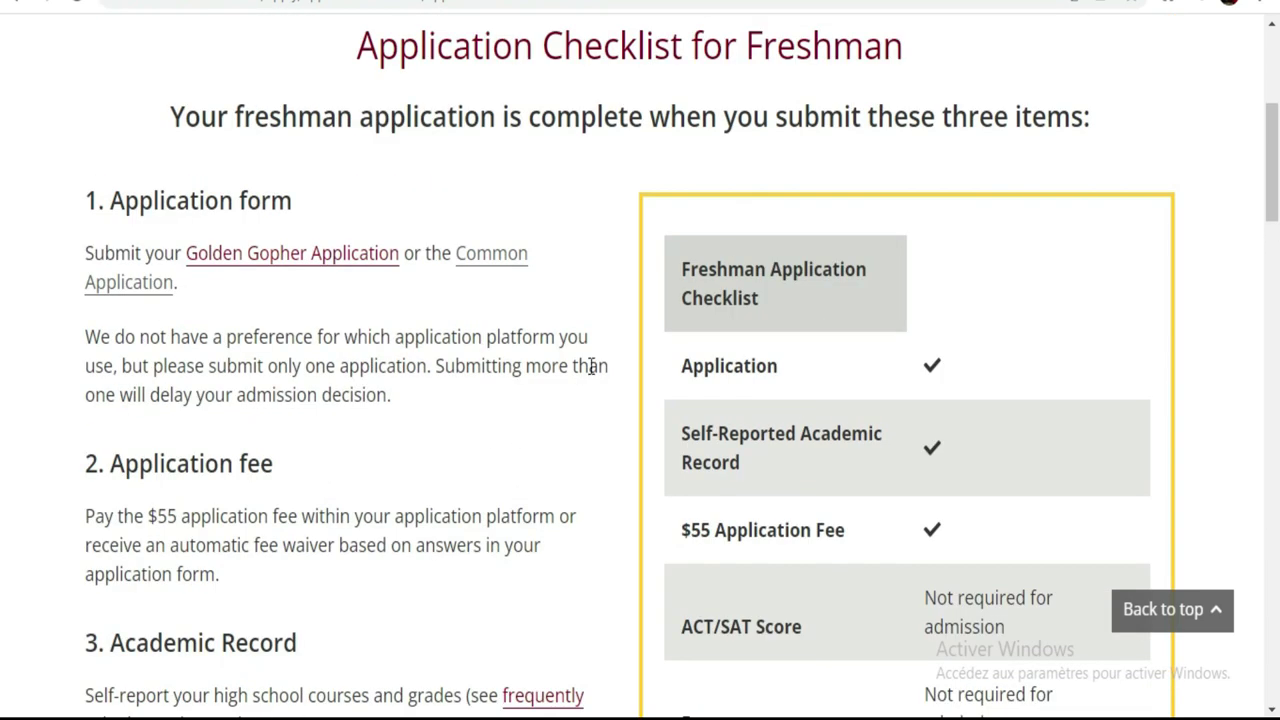
scroll(348, 316, "down", 2)
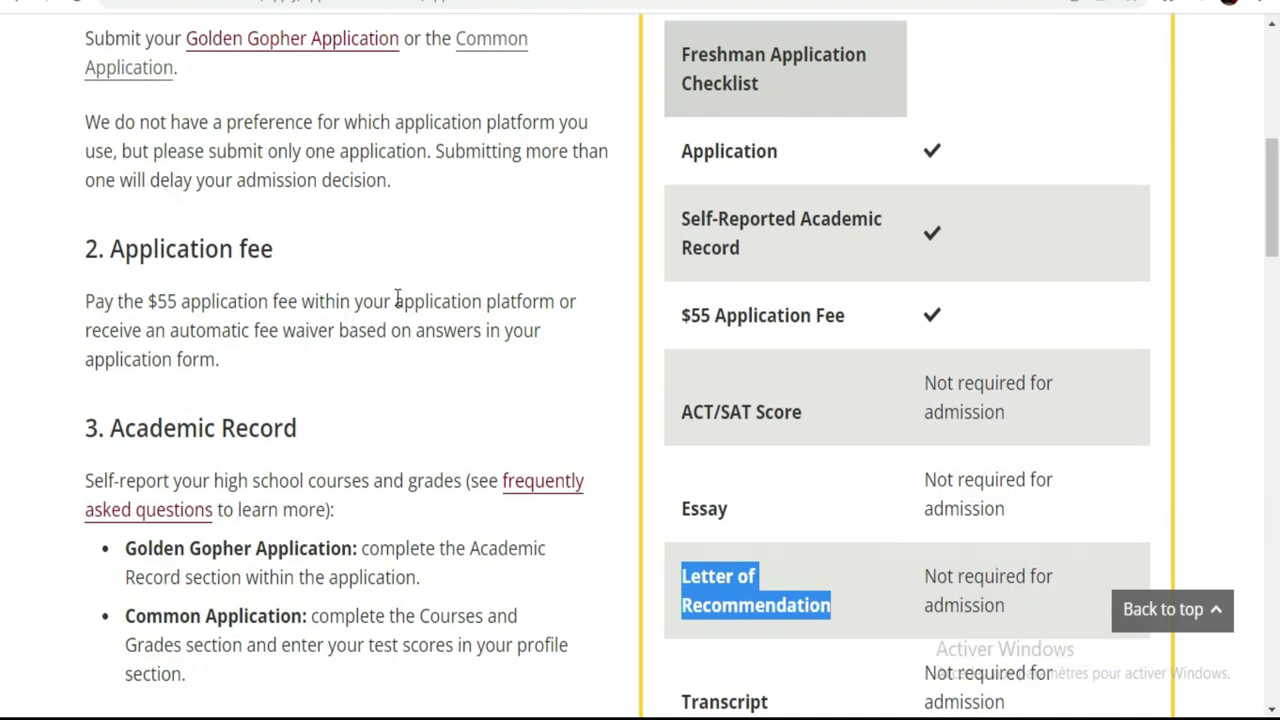
scroll(530, 238, "down", 3)
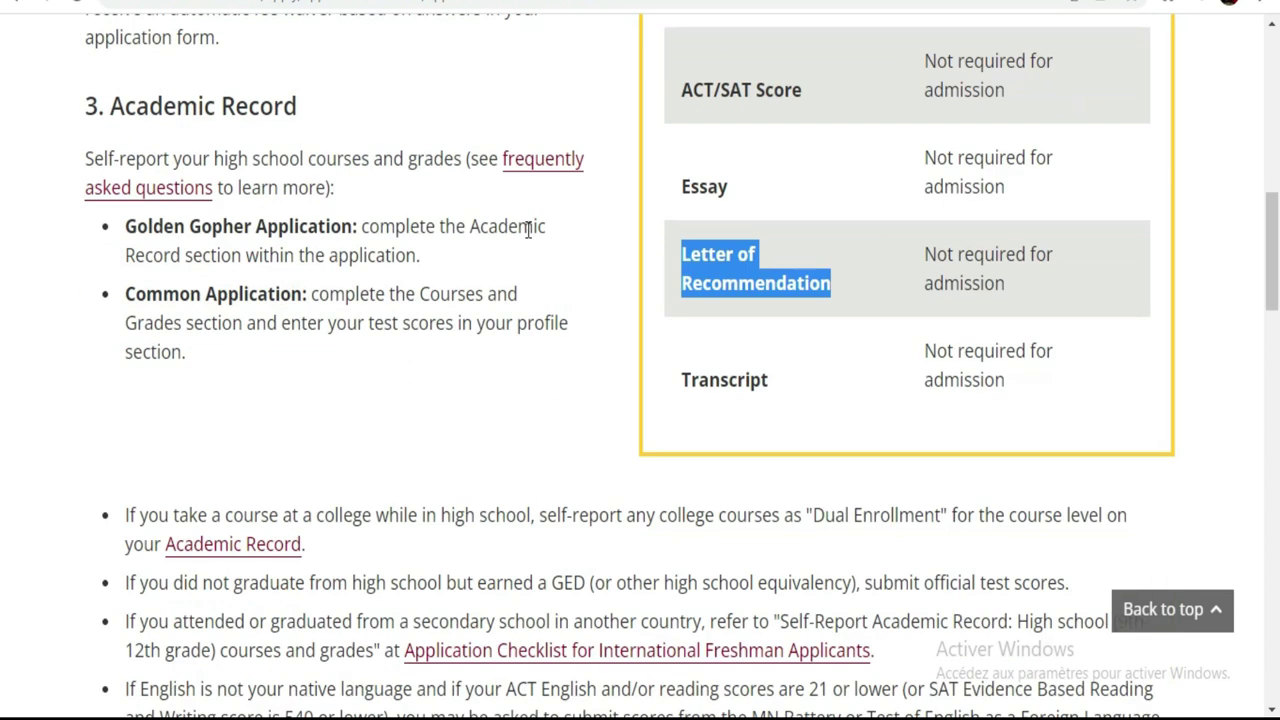
Open the Common Application link under Application form and dismiss the translation prompt on its sign-in page
scroll(526, 237, "up", 3)
scroll(535, 176, "up", 2)
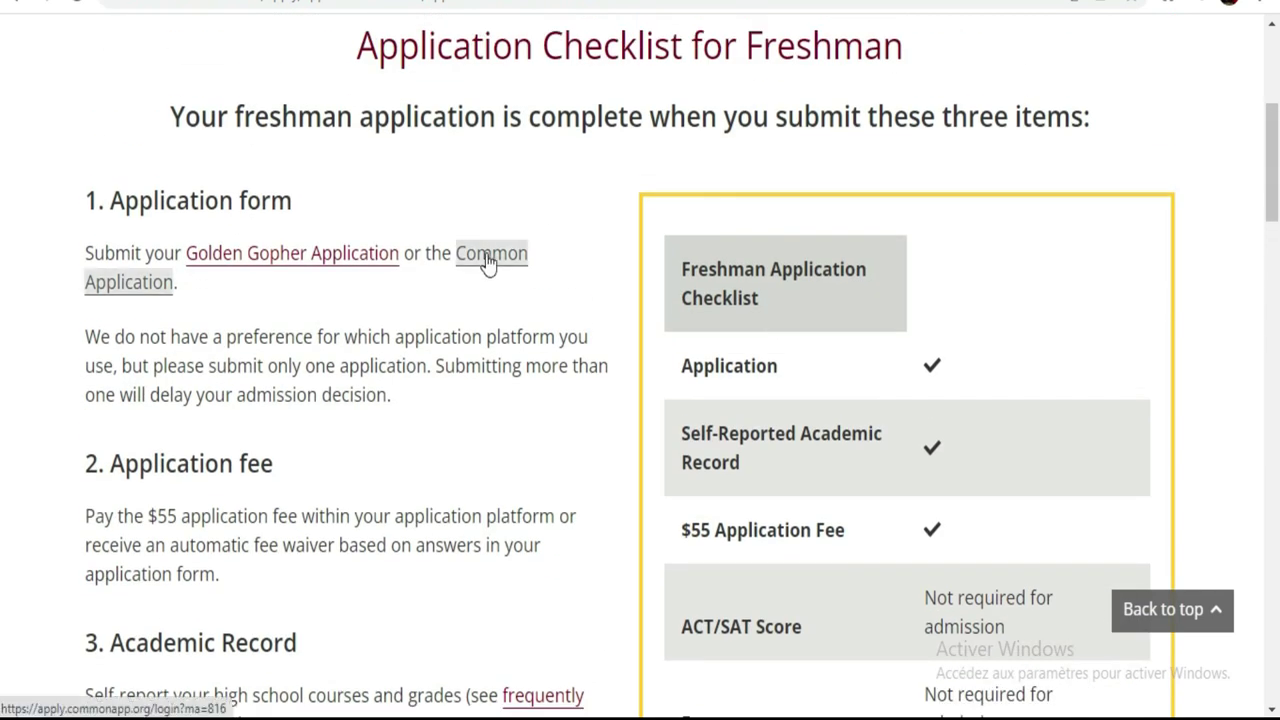
left_click(489, 258)
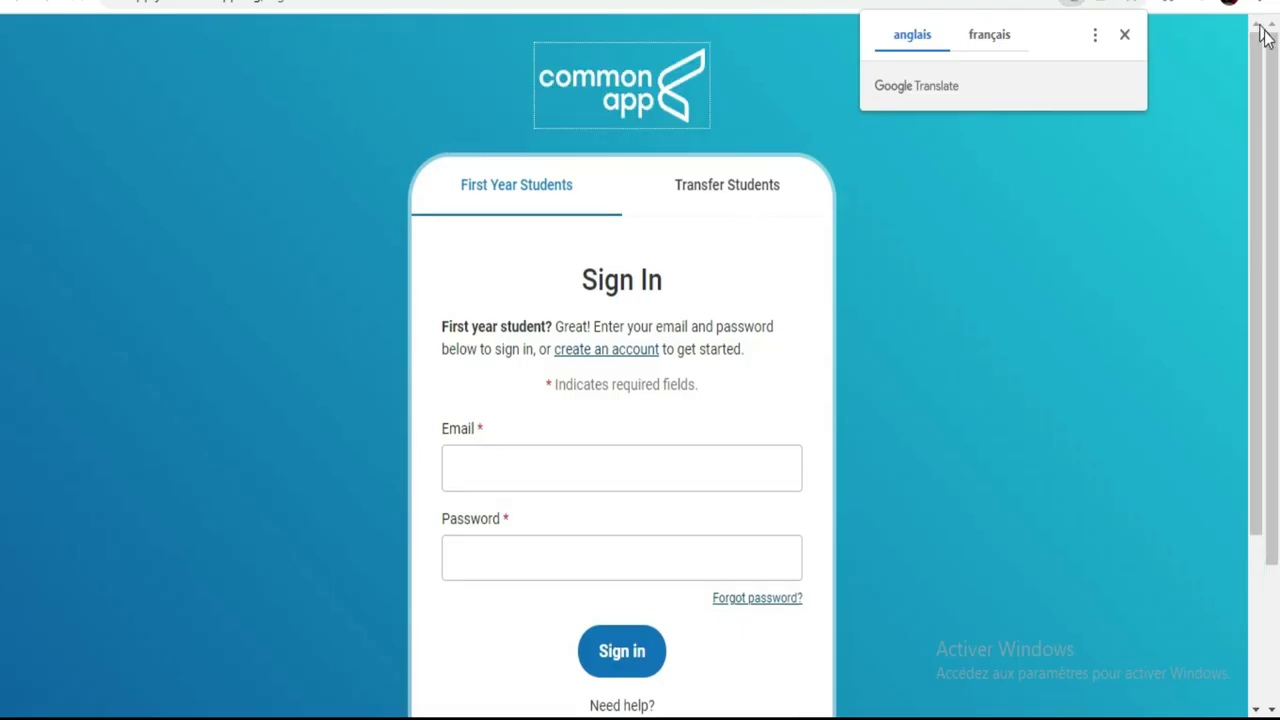
left_click(1125, 38)
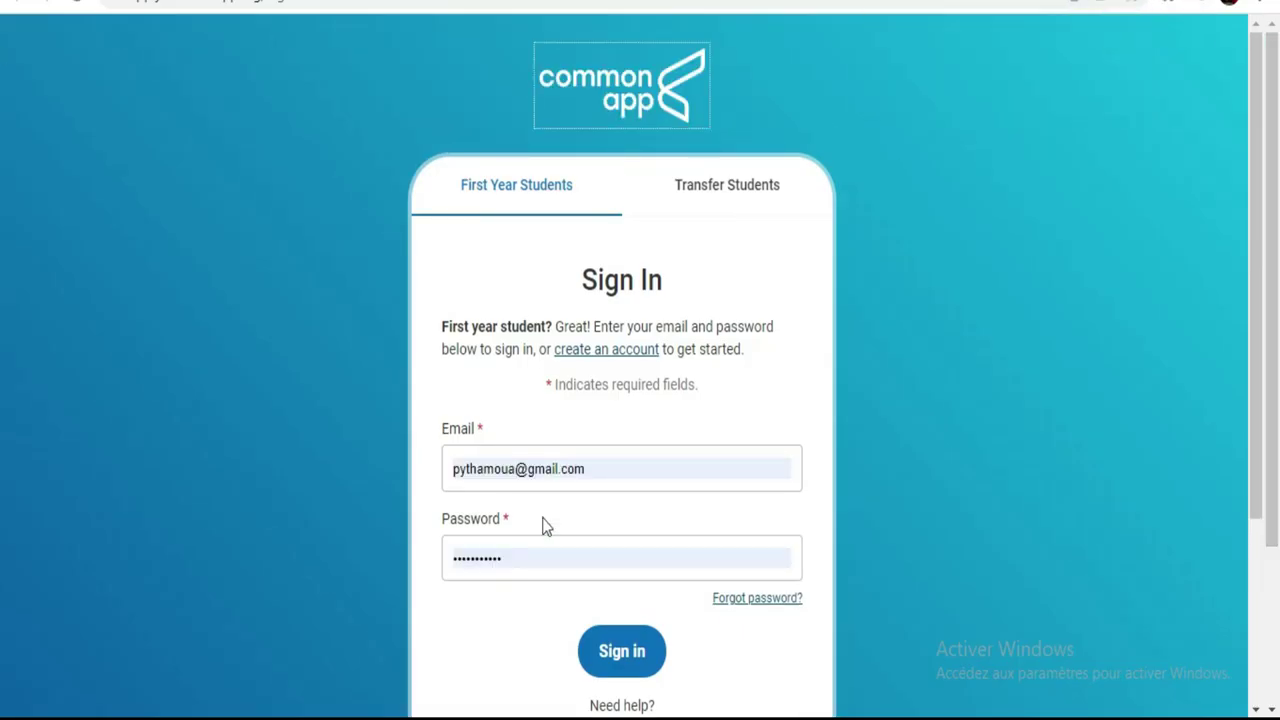
Start creating a new Common App account from the sign-in page and choose First year student as the account type
scroll(536, 530, "down", 2)
left_click(590, 255)
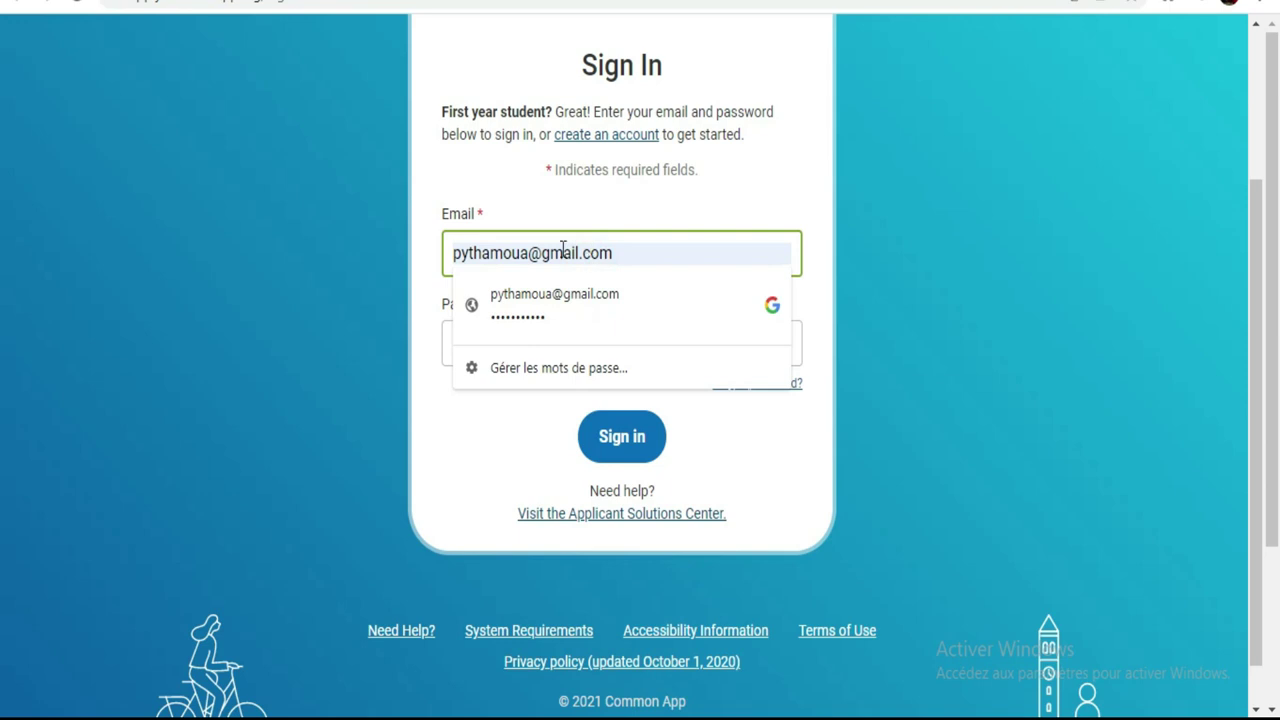
left_click(754, 174)
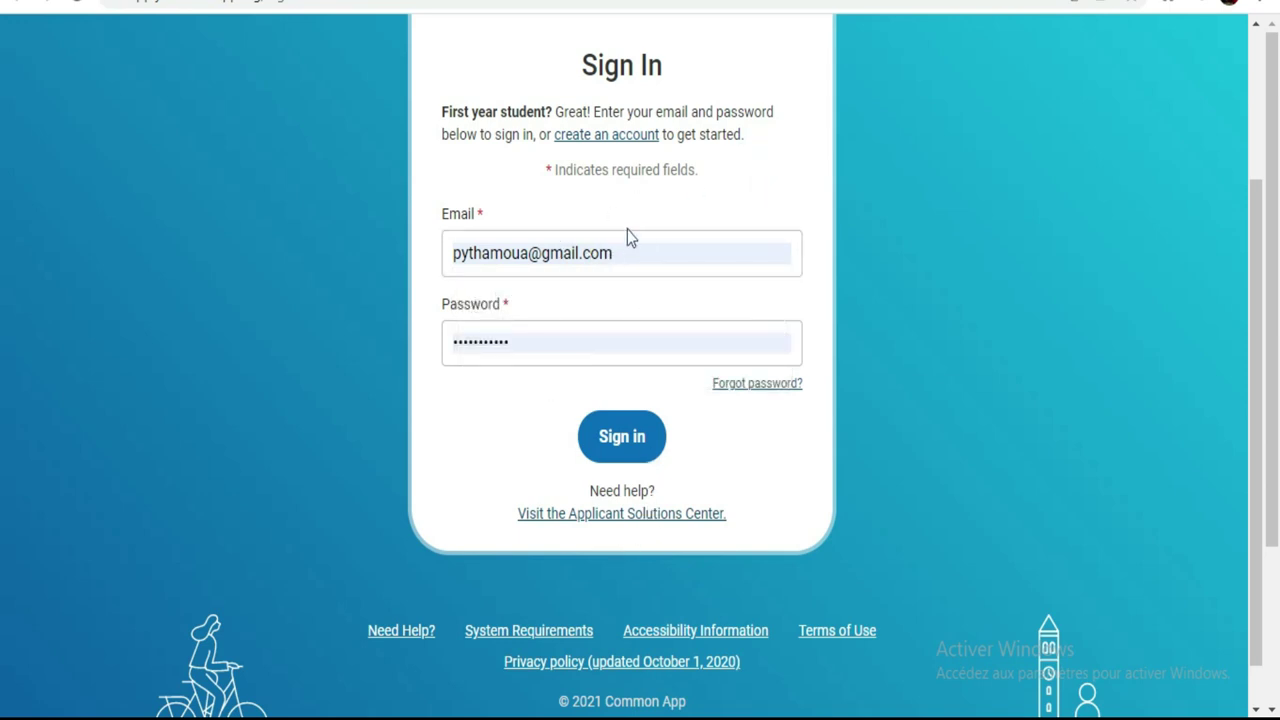
scroll(628, 236, "up", 1)
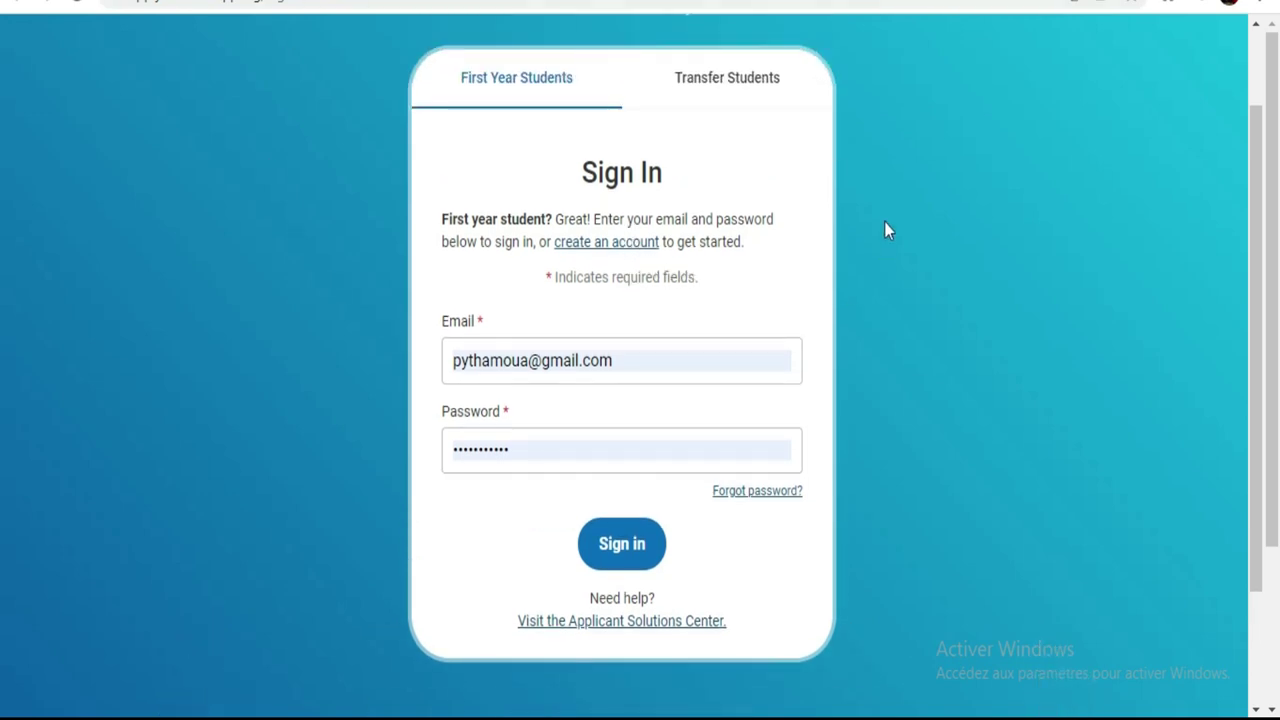
left_click(628, 246)
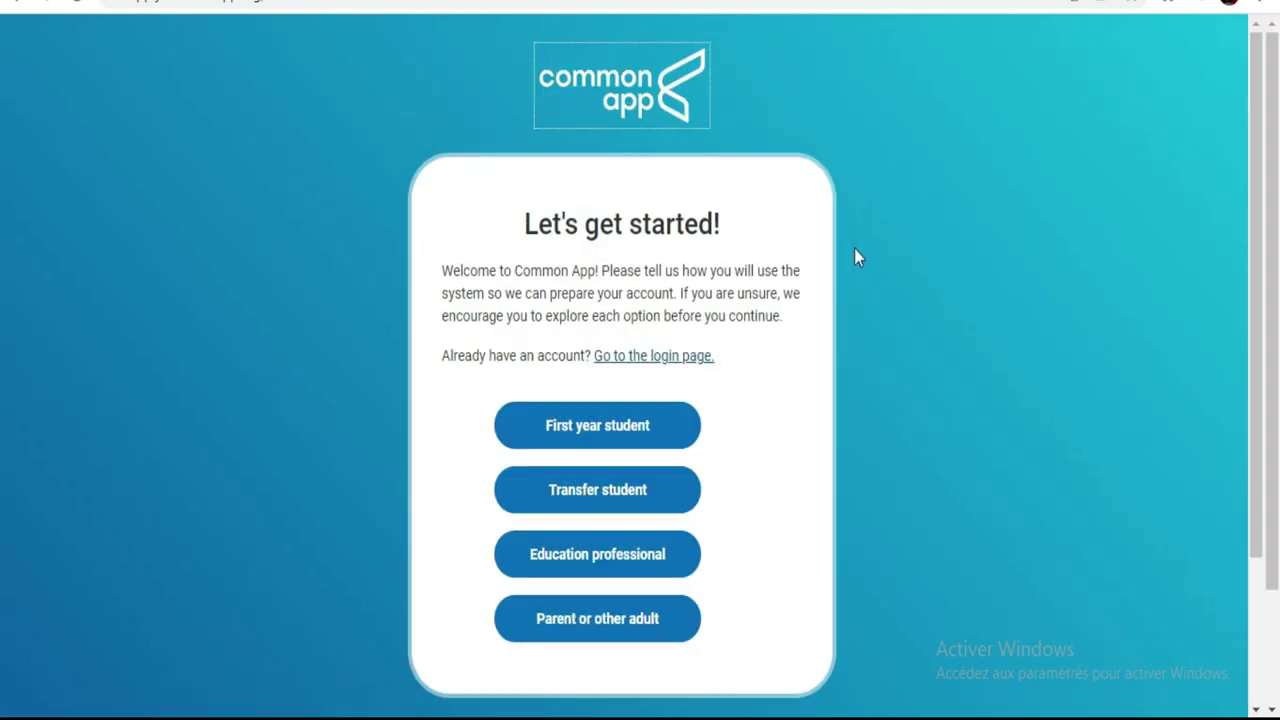
scroll(771, 237, "down", 3)
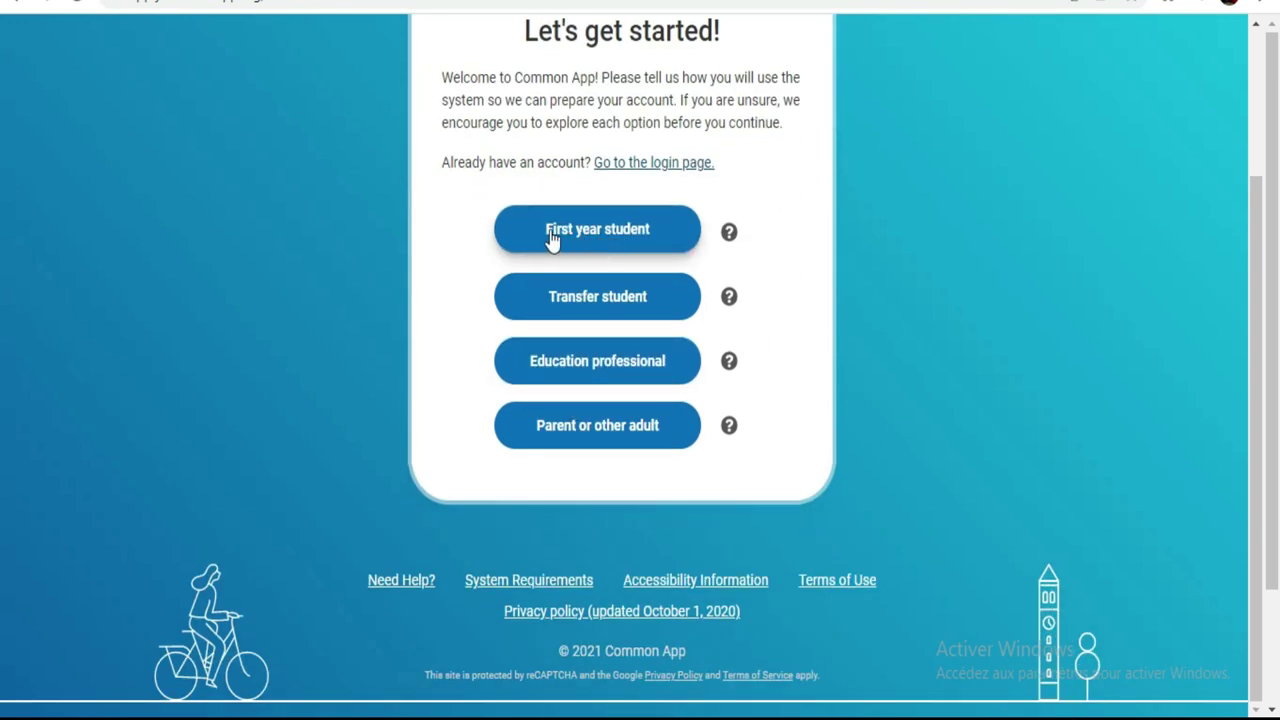
left_click(612, 229)
Open the on-screen keyboard and place it beside the email fields of the account creation form
scroll(630, 210, "up", 2)
scroll(630, 210, "down", 2)
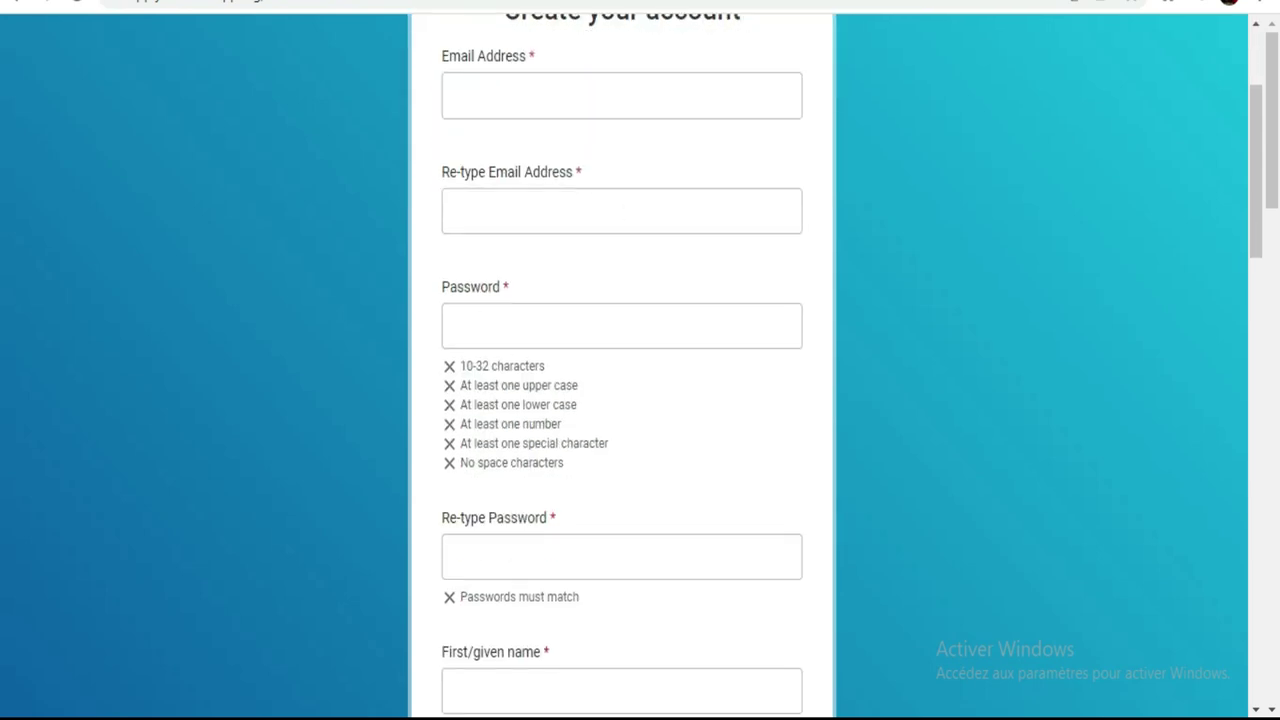
key("ctrl+super+o")
left_click_drag(950, 327, 943, 212)
scroll(385, 186, "up", 1)
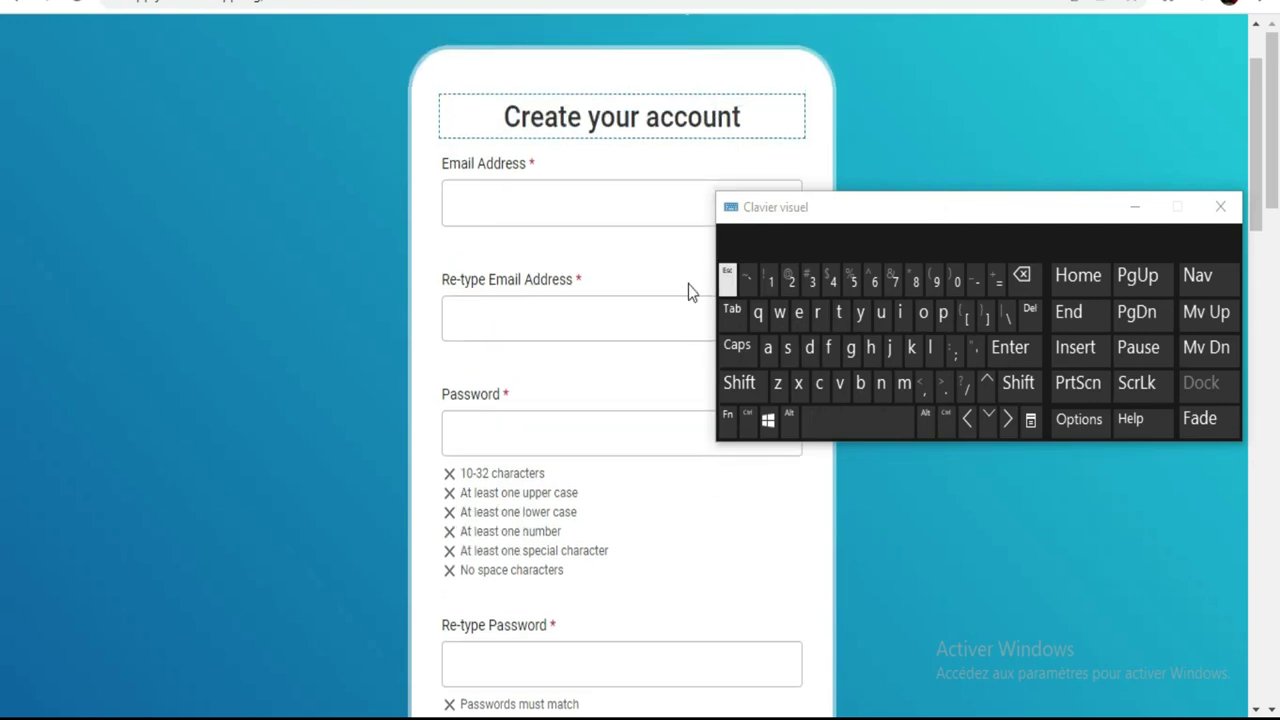
Enter the applicant's email address in the Email Address field using the on-screen keyboard
left_click(554, 208)
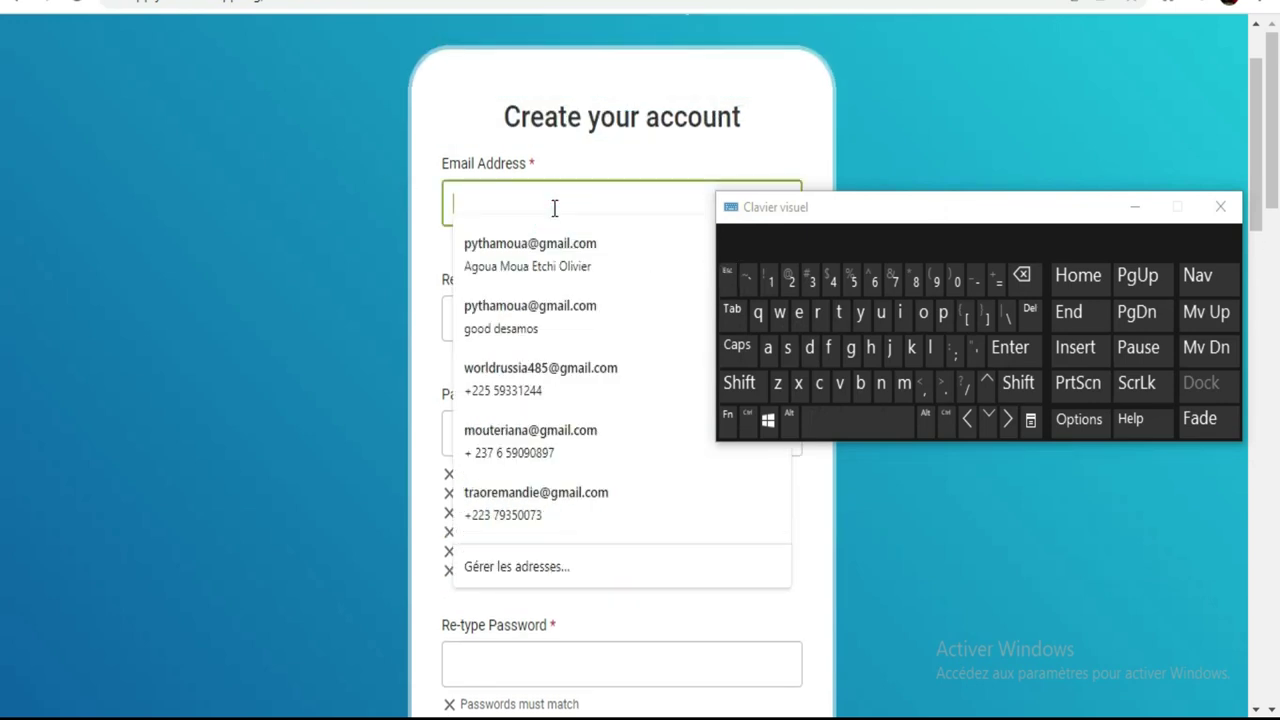
left_click(906, 385)
left_click(923, 314)
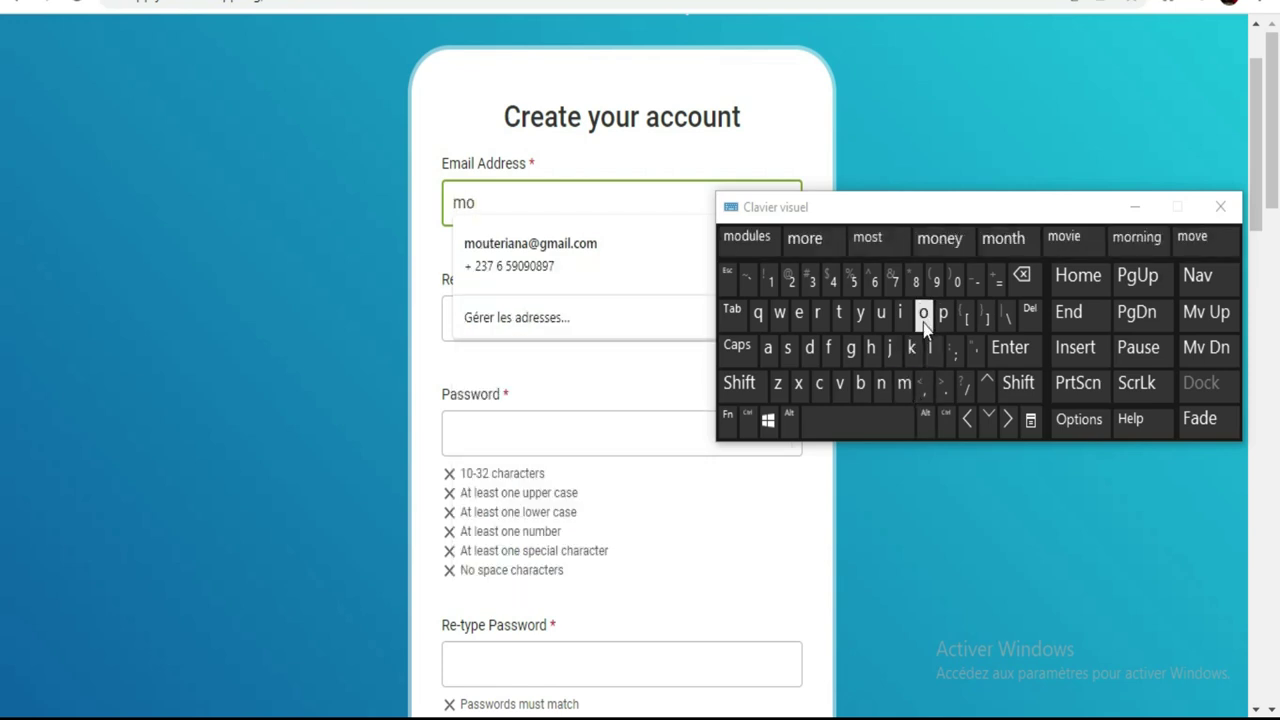
left_click(881, 383)
left_click(810, 347)
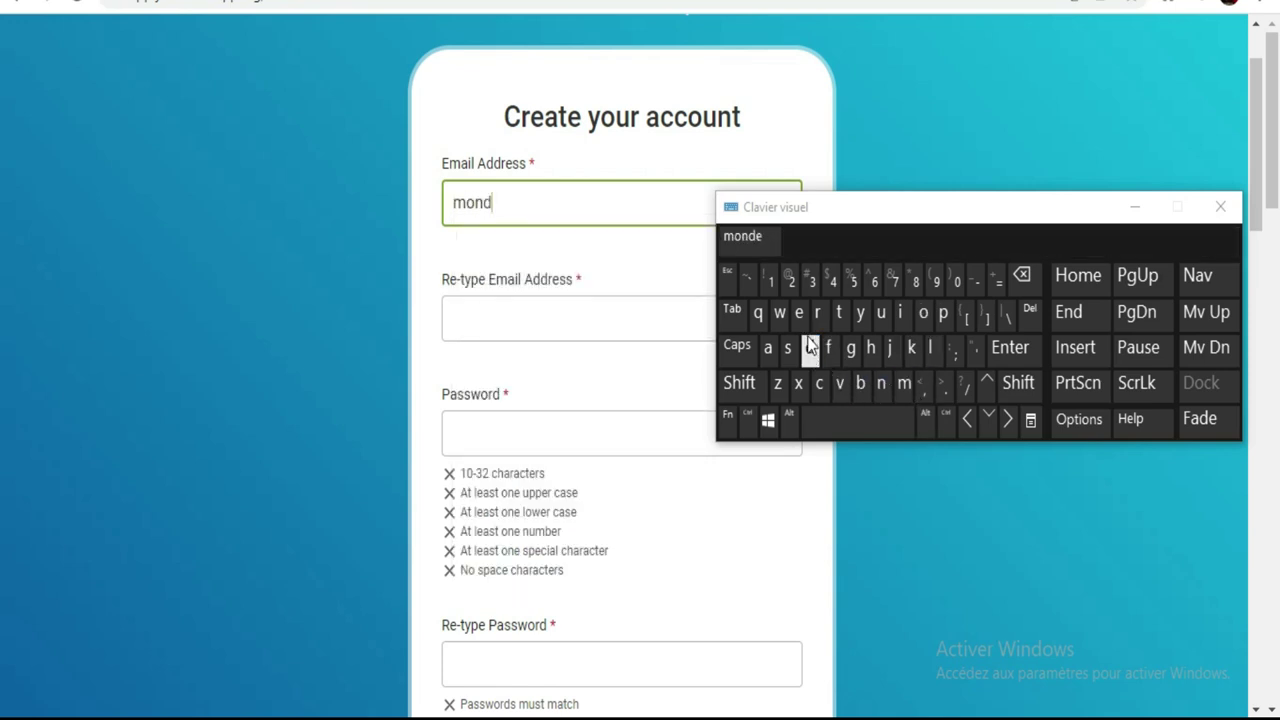
left_click(801, 314)
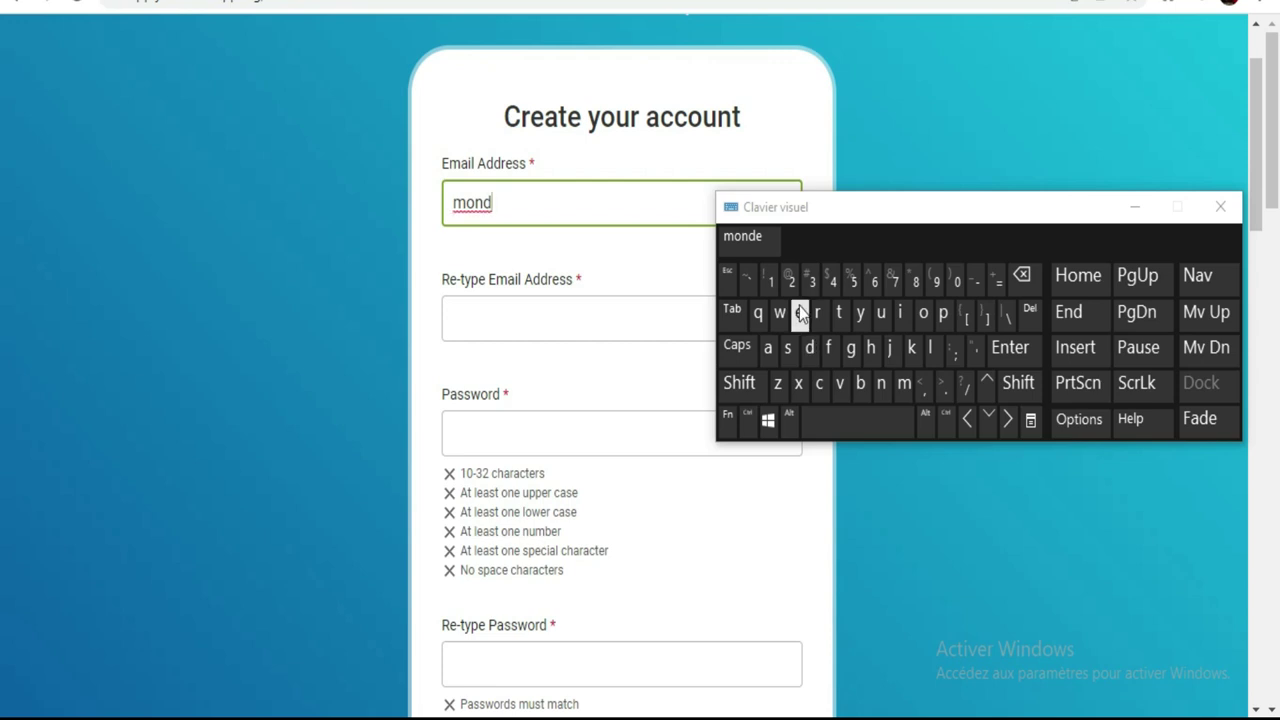
left_click(860, 383)
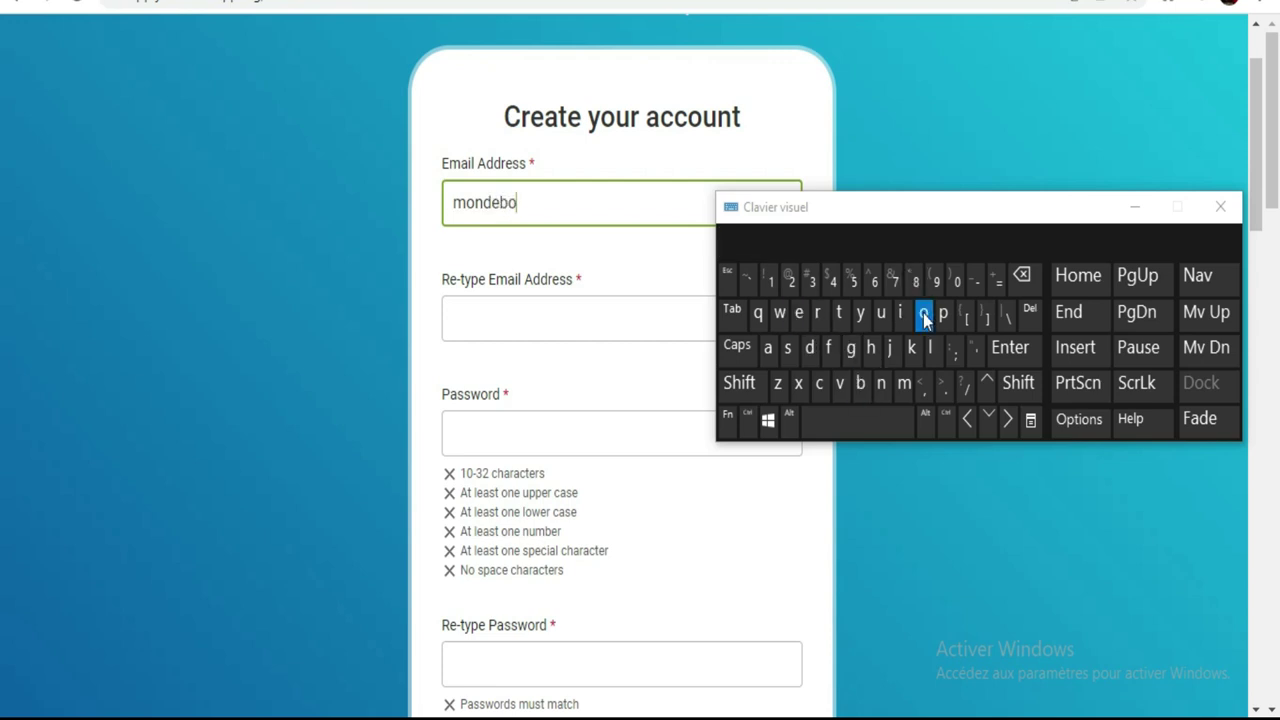
left_click(878, 313)
left_click(816, 314)
left_click(788, 347)
left_click(800, 314)
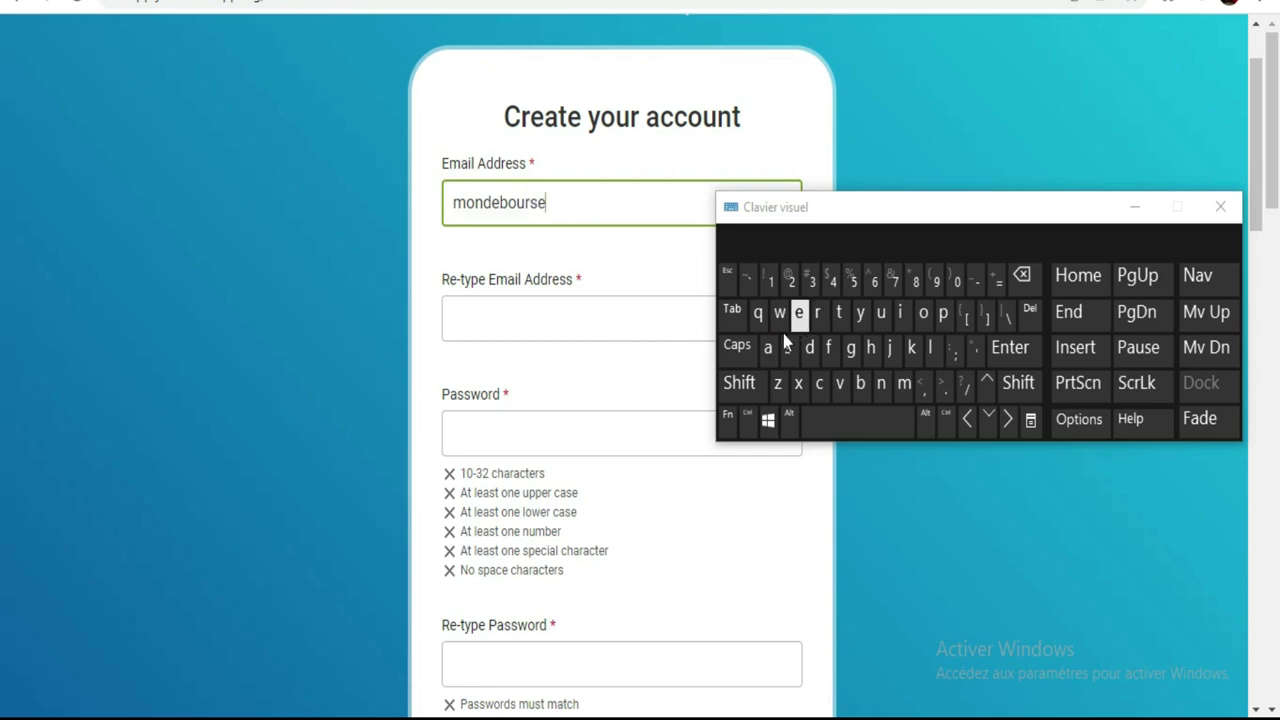
left_click(740, 383)
left_click(788, 278)
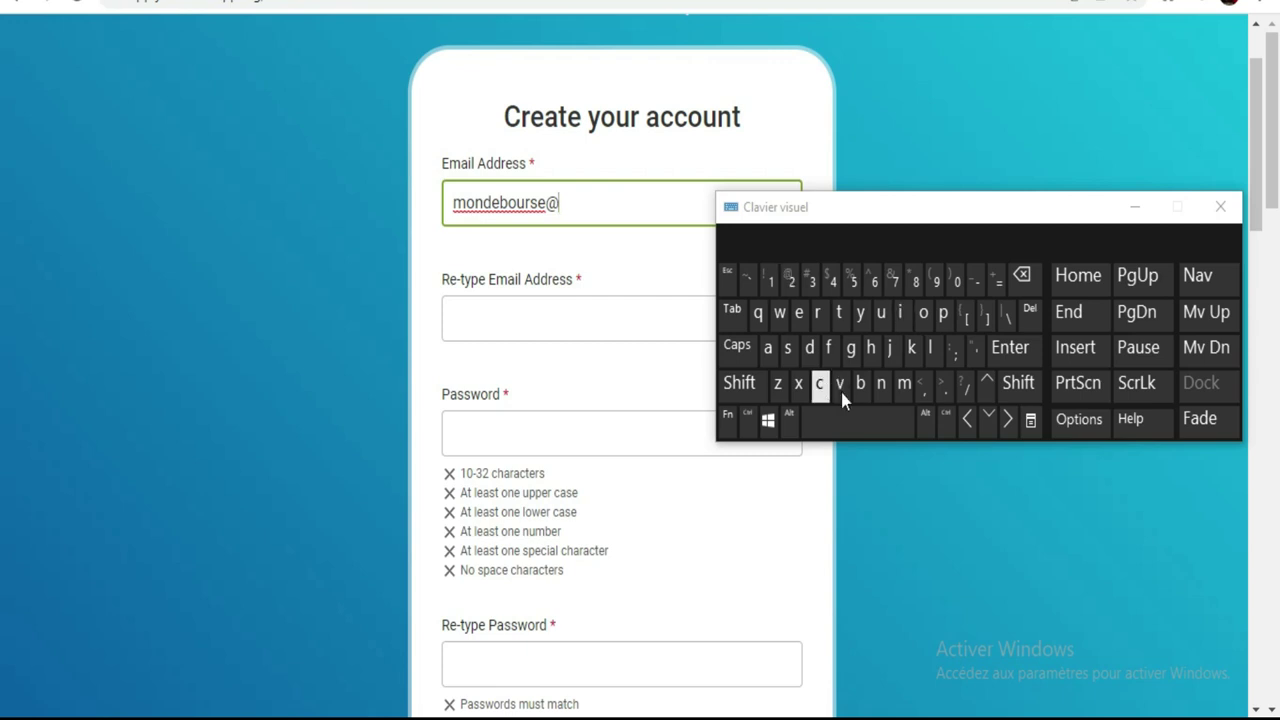
left_click(859, 363)
left_click(904, 385)
left_click(768, 347)
left_click(900, 313)
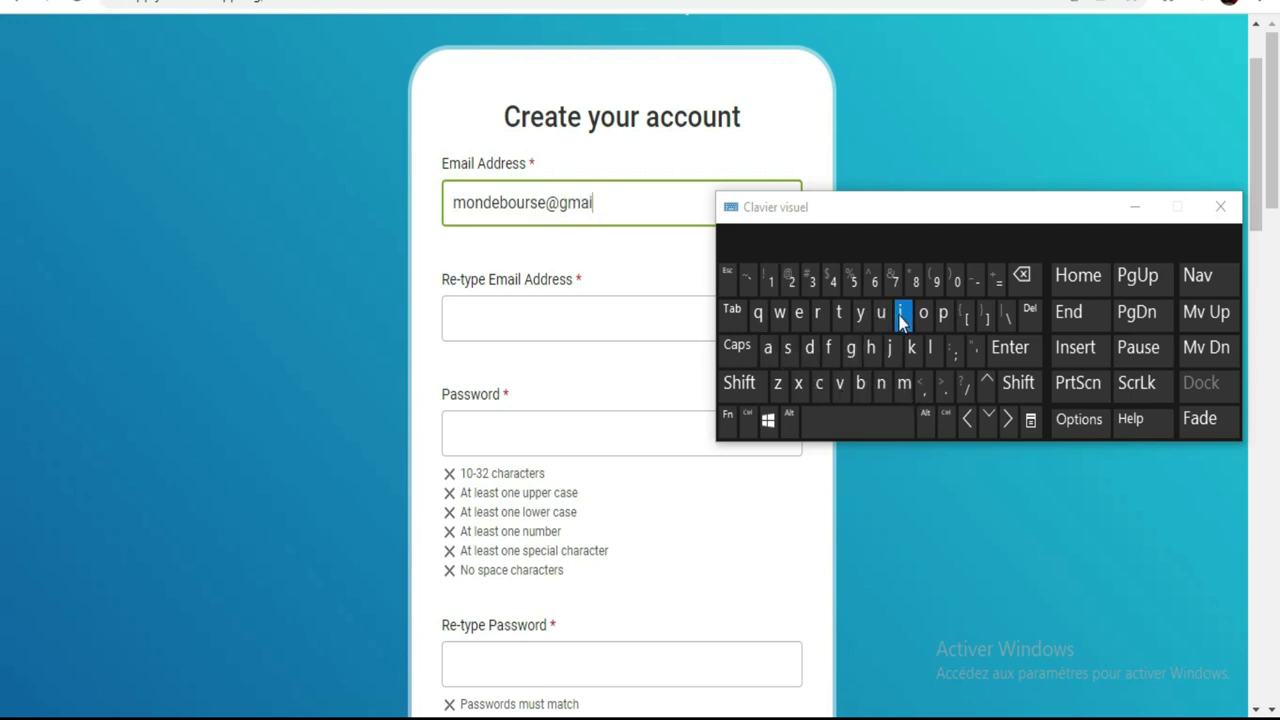
left_click(930, 347)
left_click(944, 386)
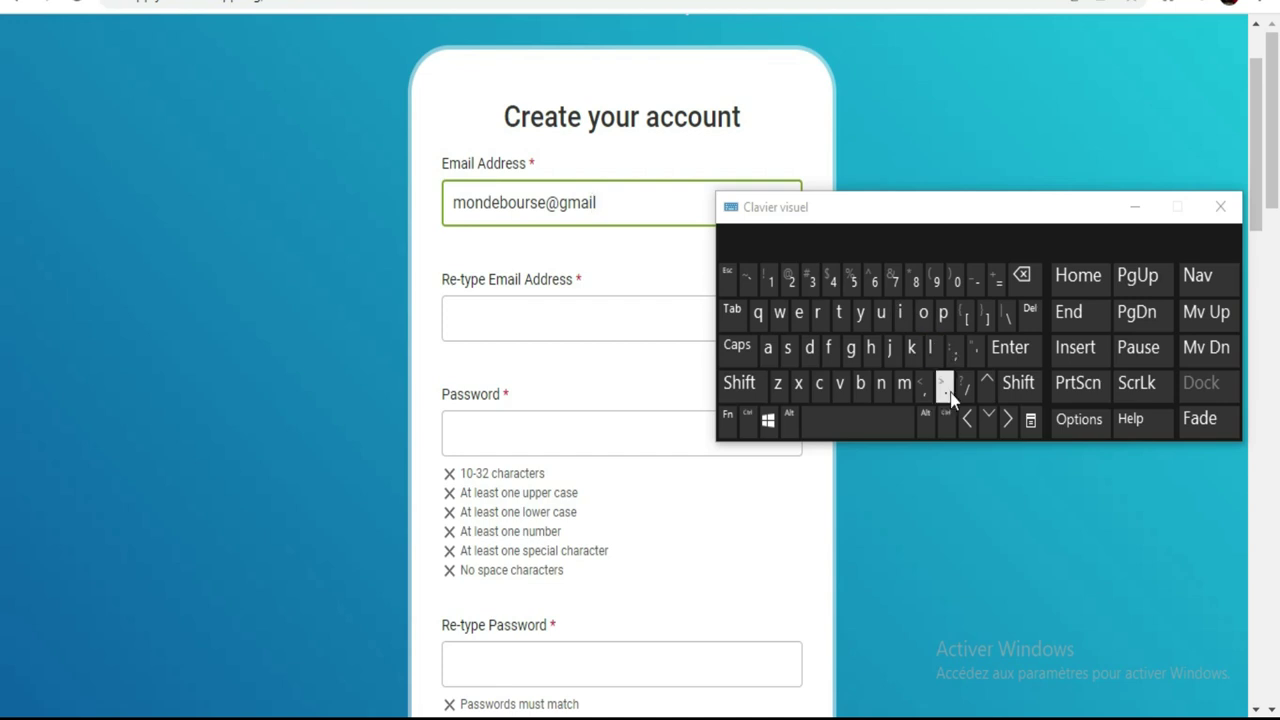
left_click(826, 392)
left_click(926, 316)
left_click(903, 386)
Enter the same email address again in the Re-type Email Address field using the on-screen keyboard
left_click(543, 314)
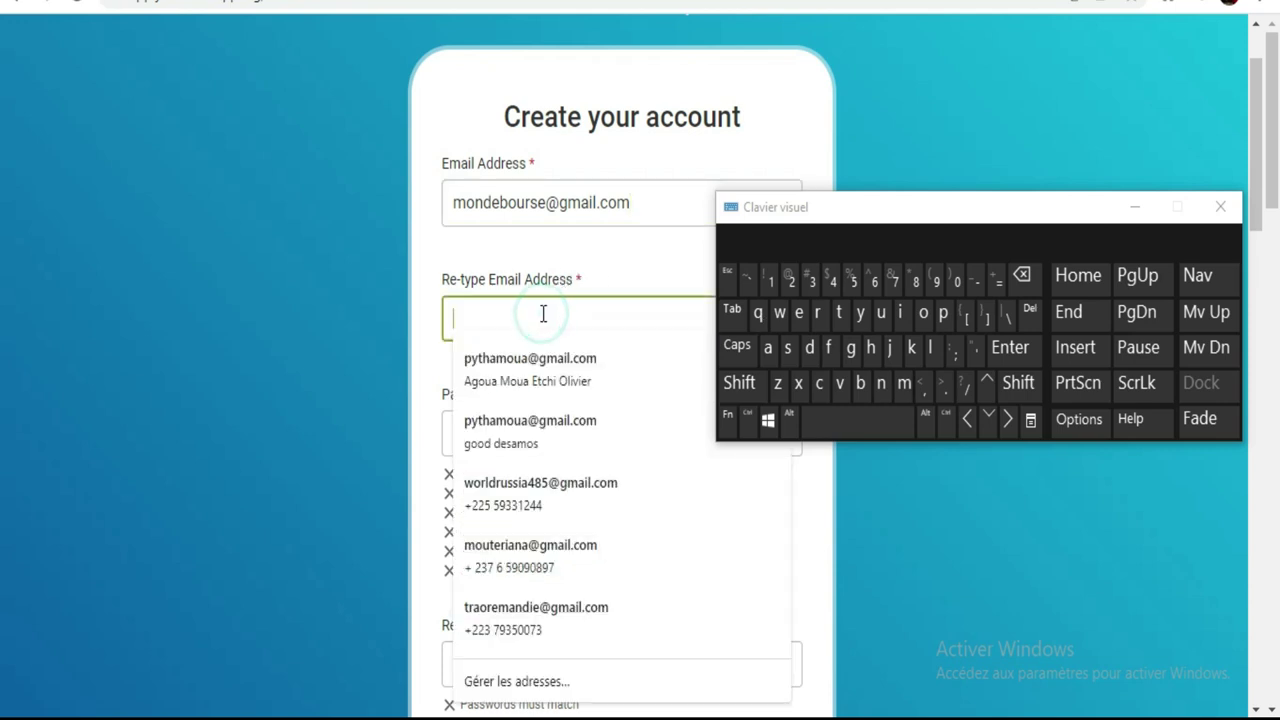
left_click(903, 386)
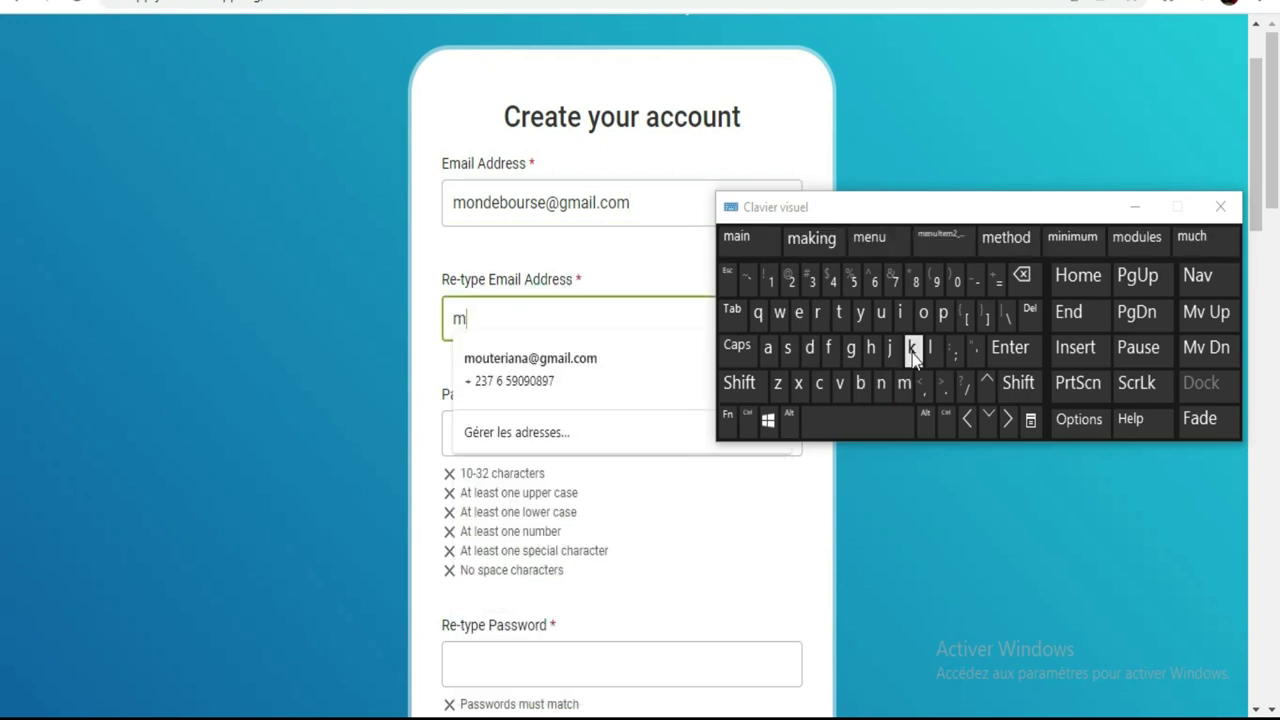
left_click(923, 312)
left_click(882, 386)
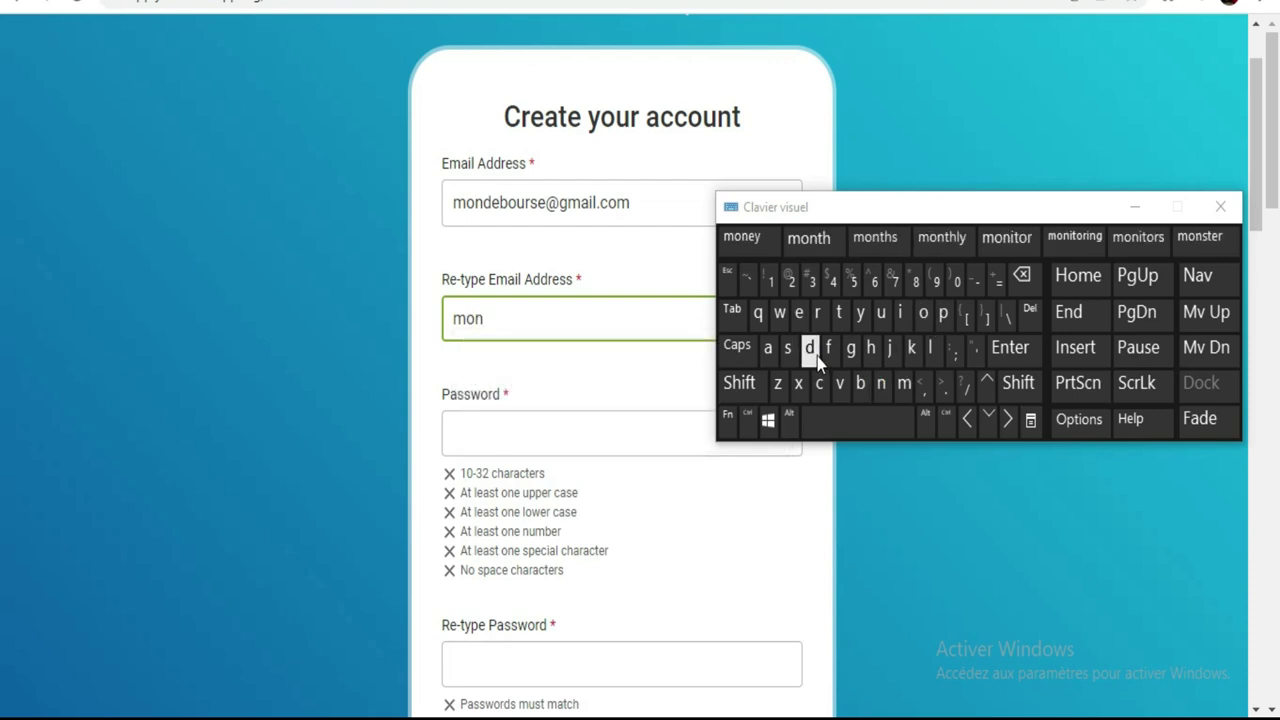
left_click(809, 347)
left_click(799, 312)
left_click(864, 383)
left_click(1021, 275)
left_click(862, 383)
left_click(923, 312)
left_click(882, 313)
left_click(817, 313)
left_click(788, 347)
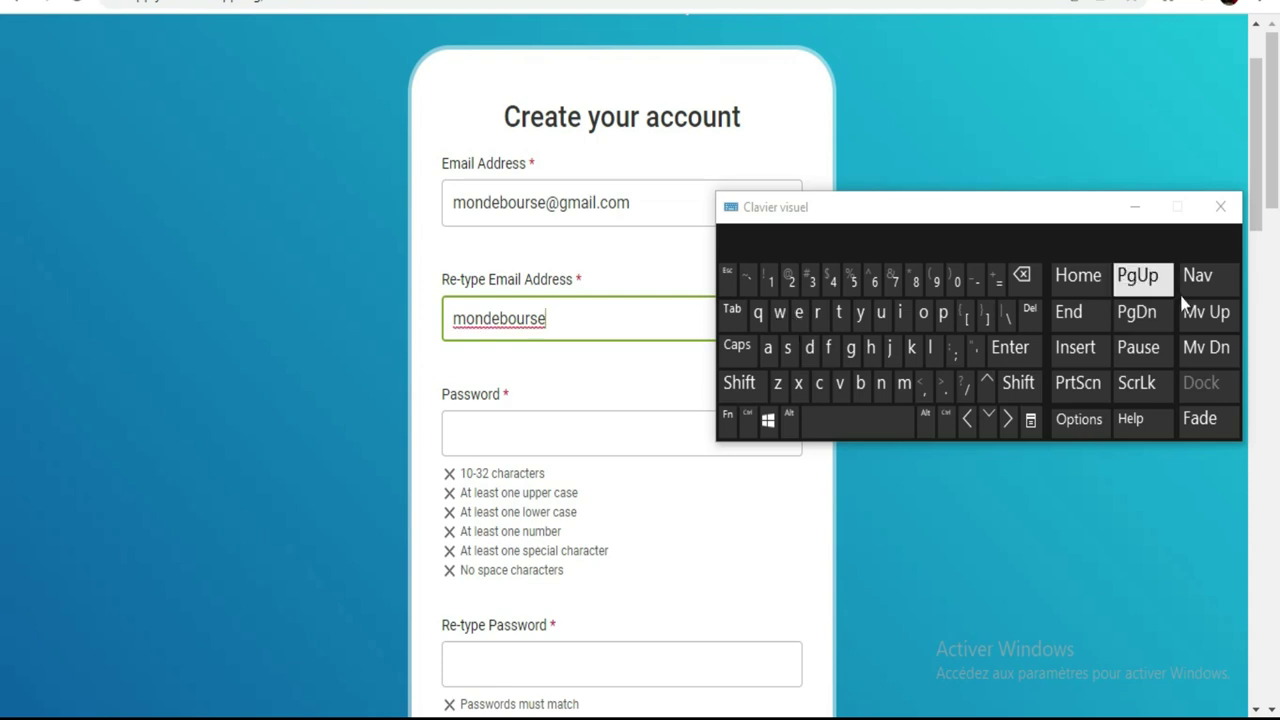
left_click(739, 383)
left_click(788, 276)
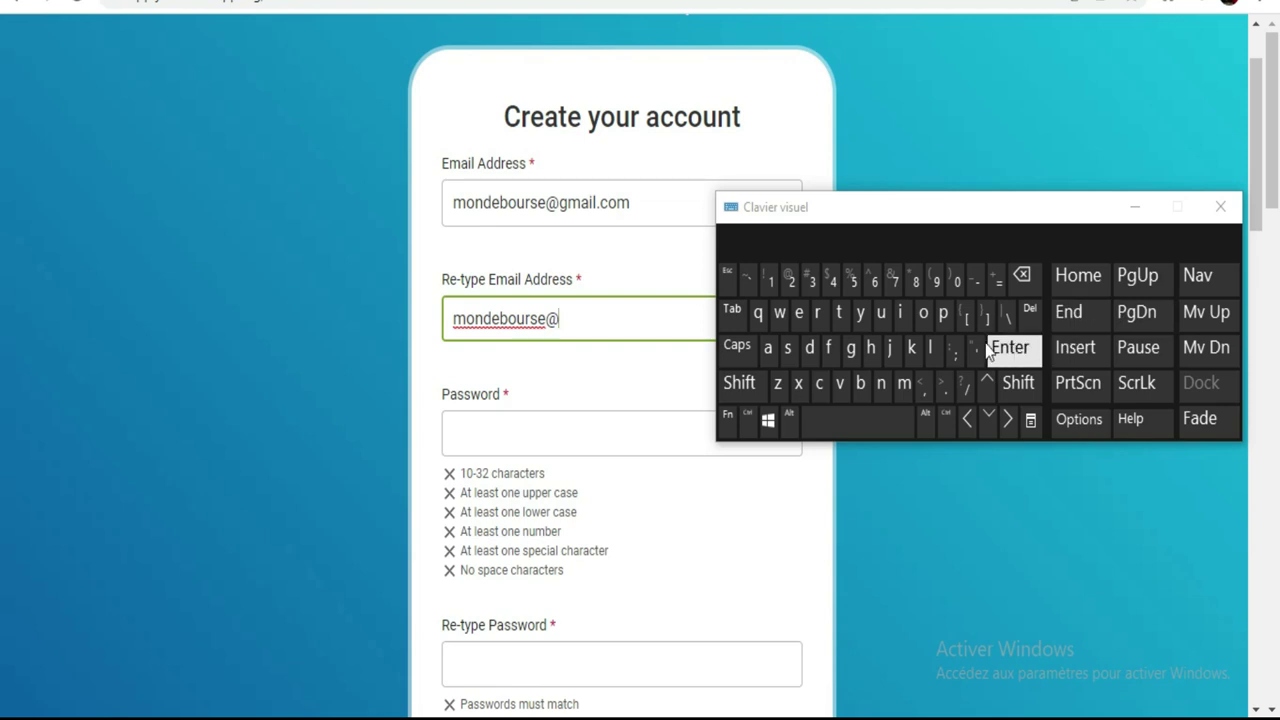
left_click(851, 348)
left_click(904, 383)
left_click(768, 348)
left_click(900, 313)
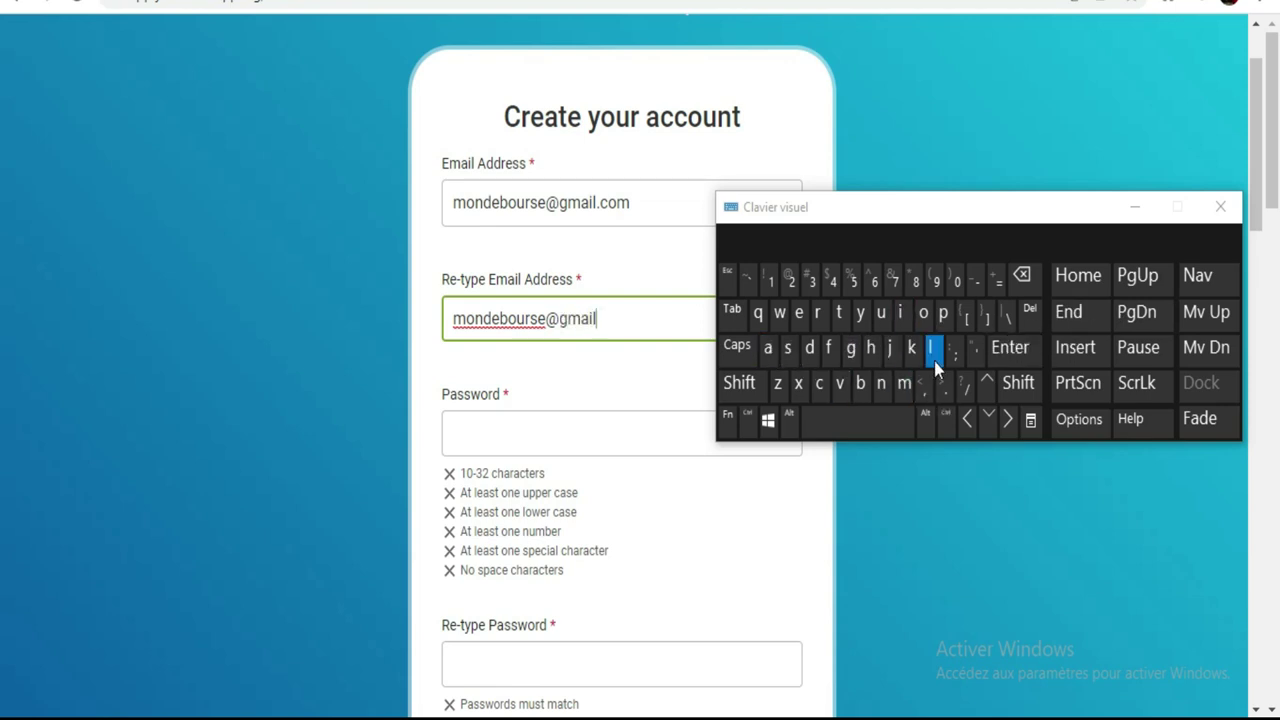
left_click(945, 386)
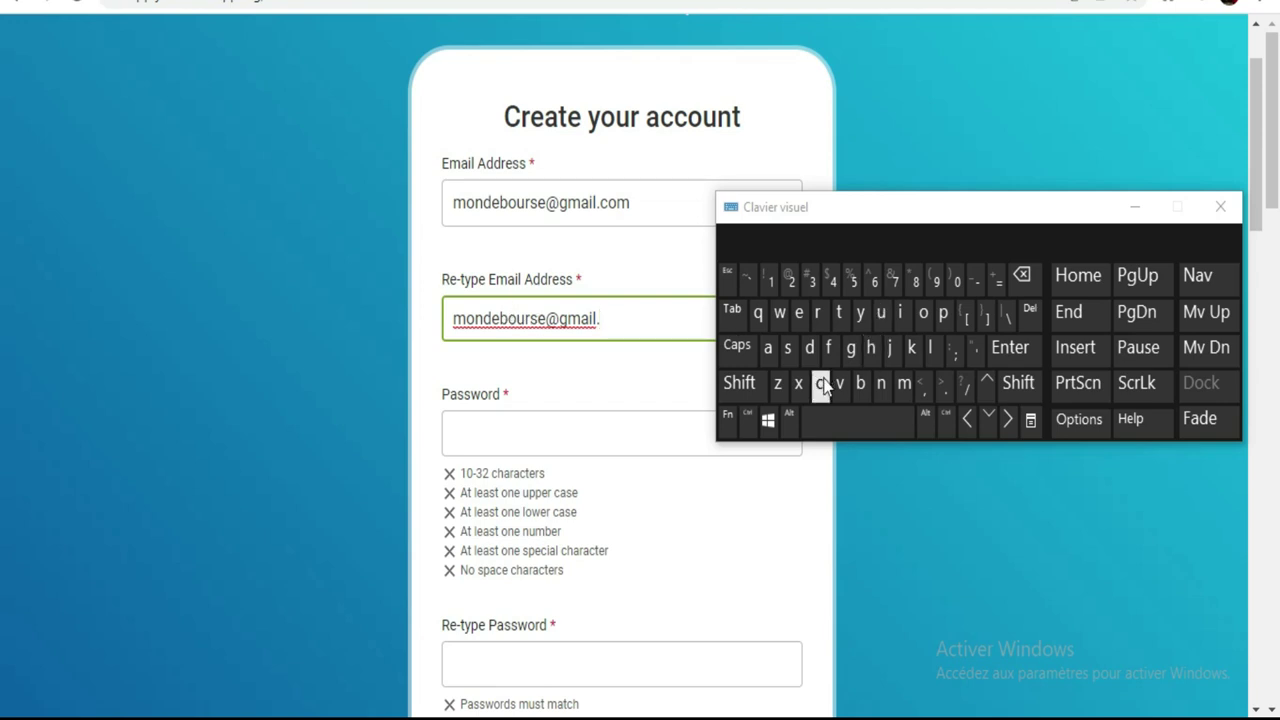
left_click(923, 313)
left_click(905, 384)
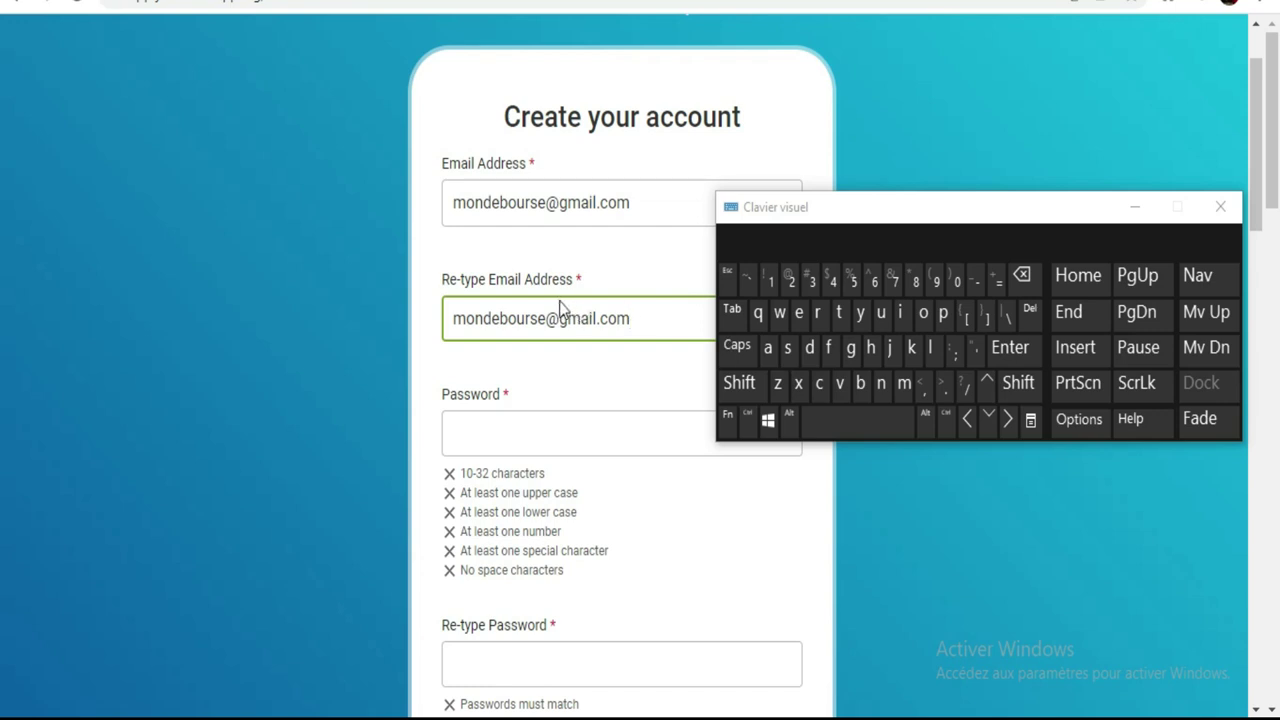
Start the account password in the Password field with an uppercase letter using the on-screen keyboard
scroll(560, 308, "down", 1)
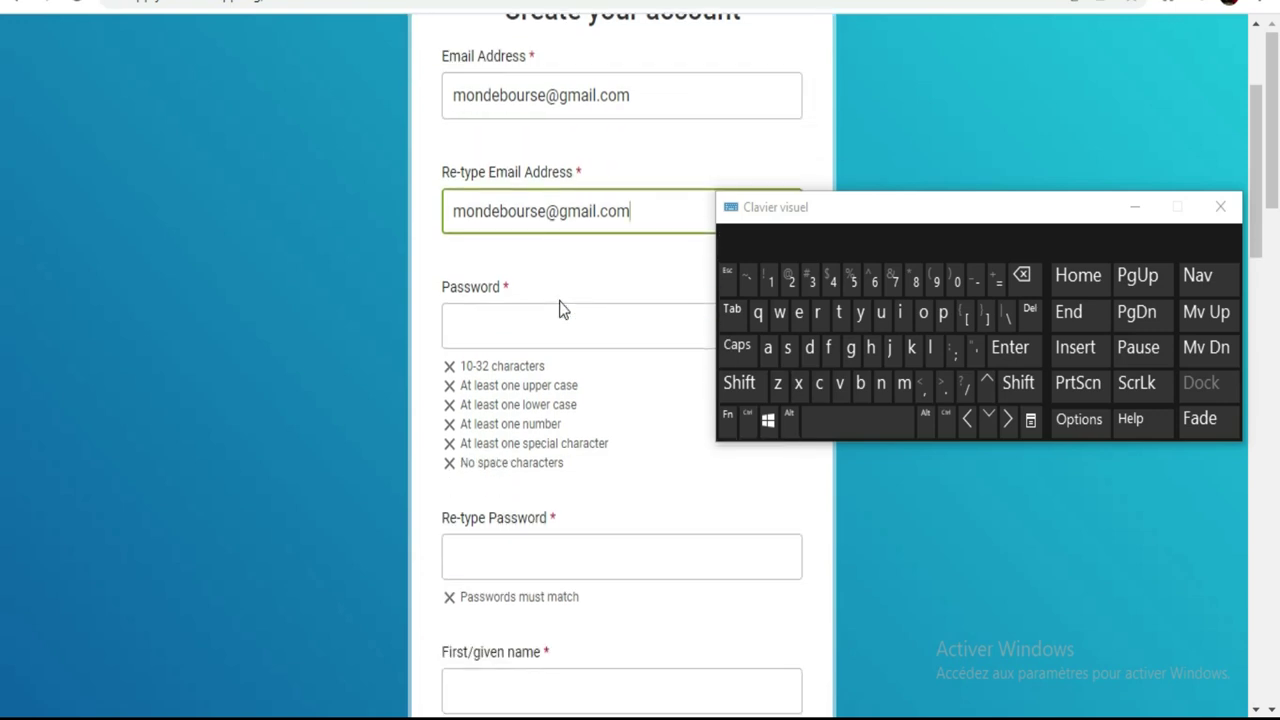
left_click(497, 317)
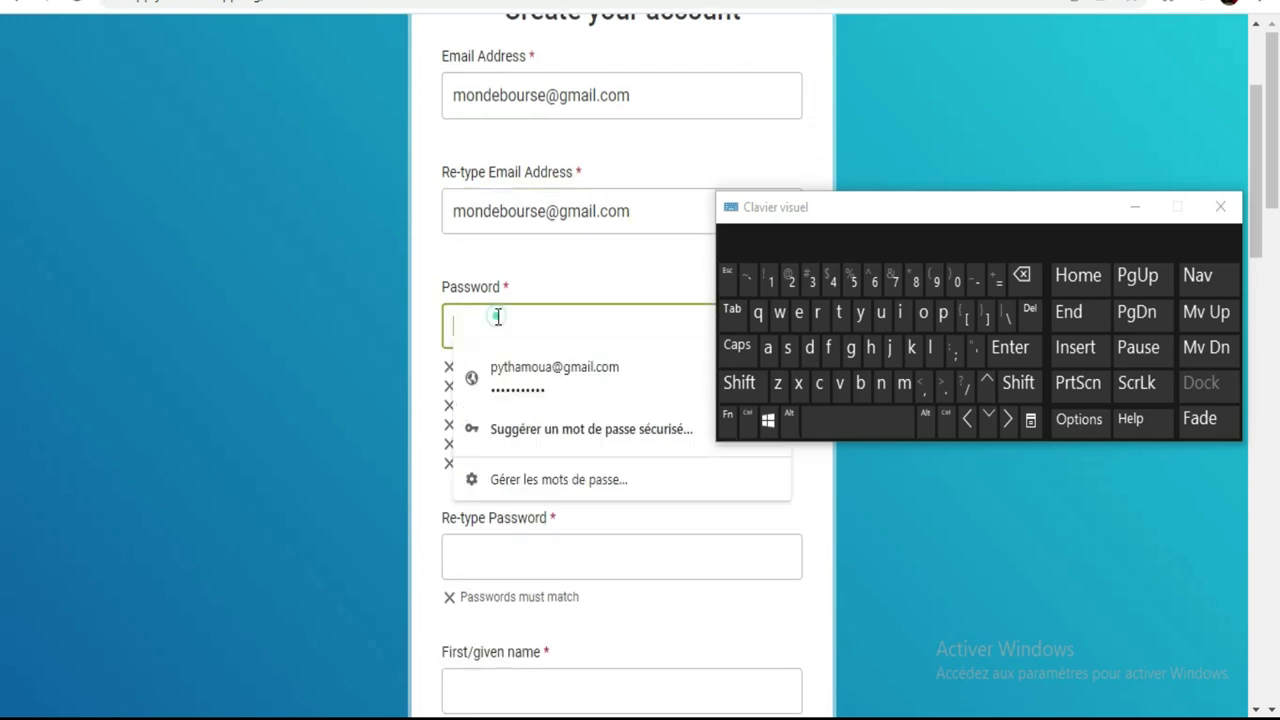
left_click(438, 330)
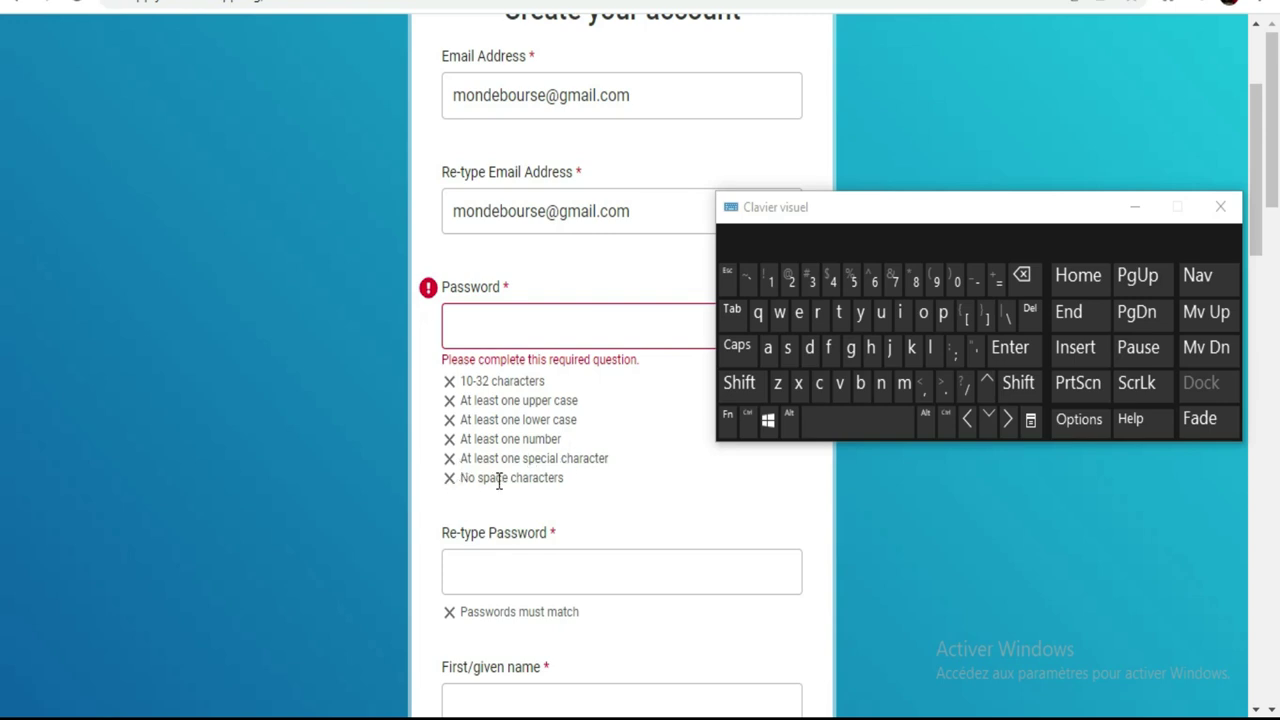
left_click(548, 334)
left_click(603, 257)
left_click(740, 385)
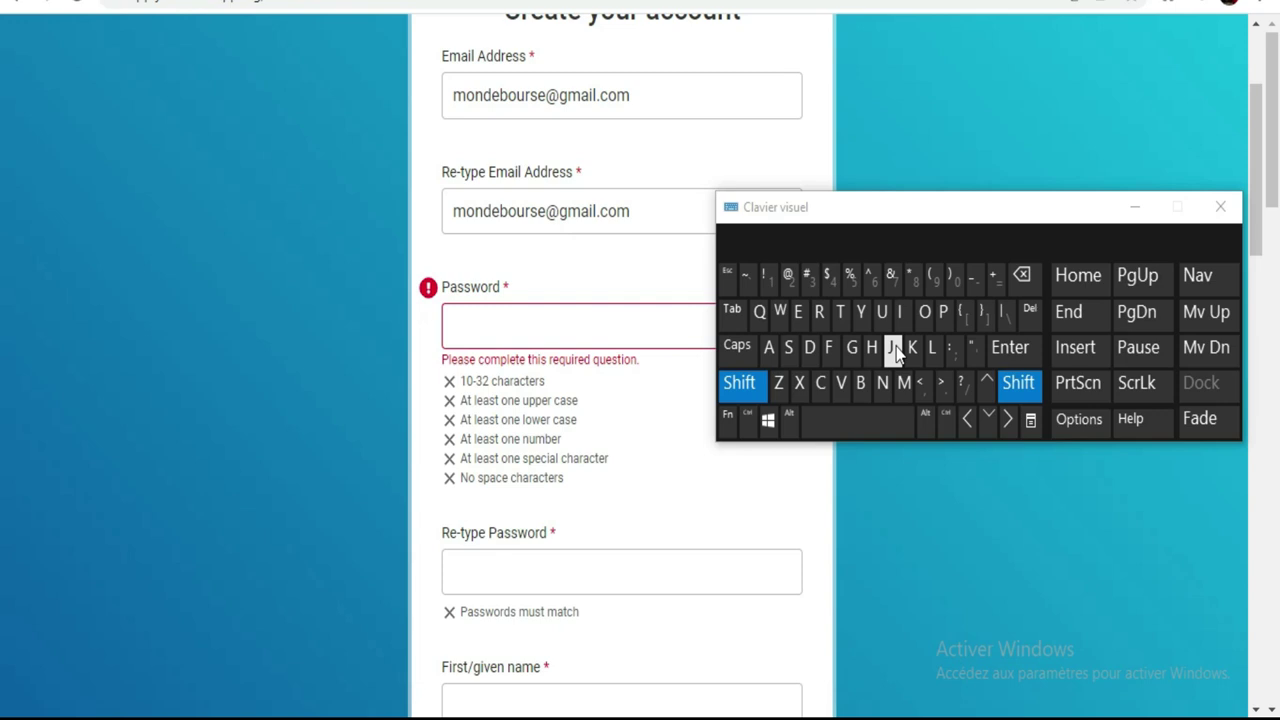
left_click(861, 384)
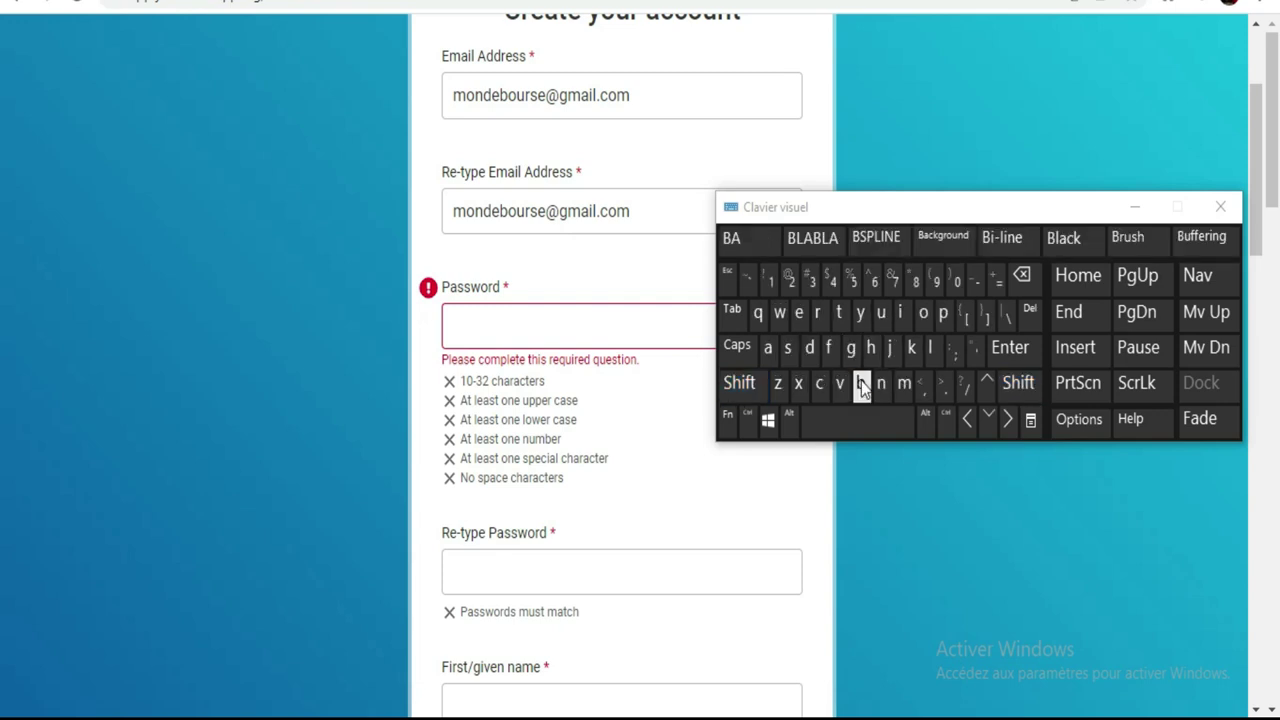
left_click(476, 319)
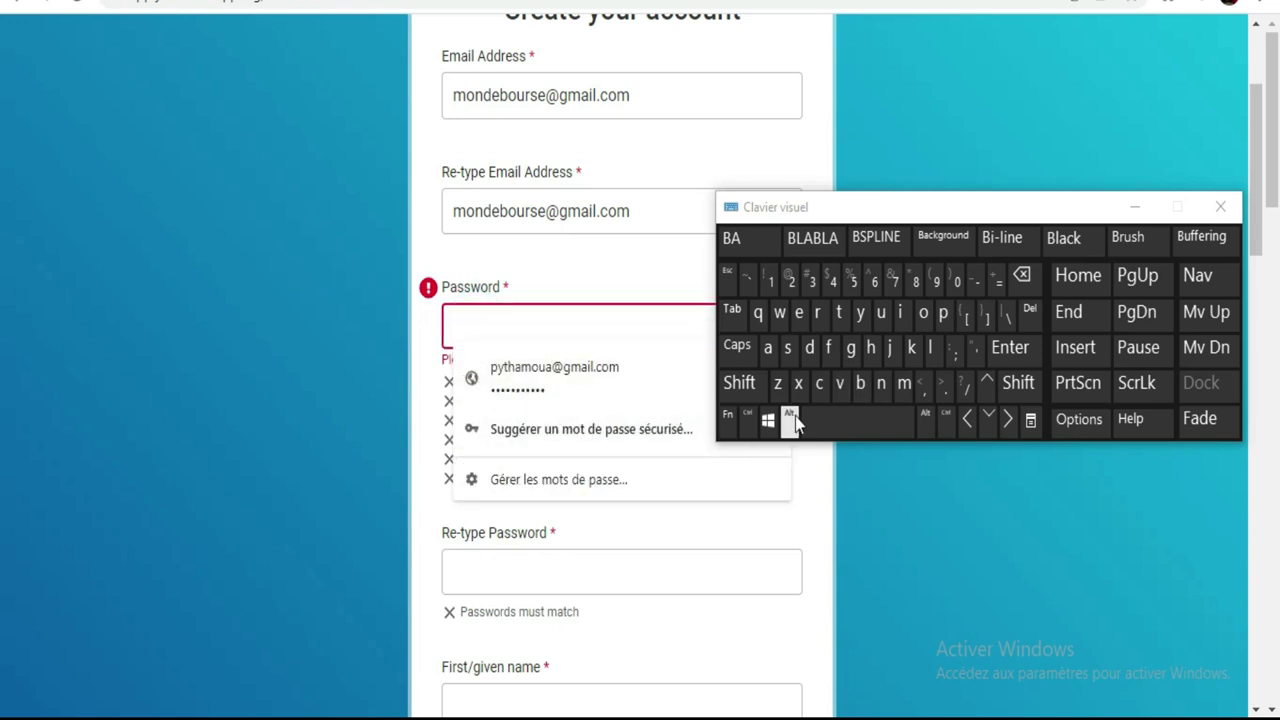
left_click(750, 398)
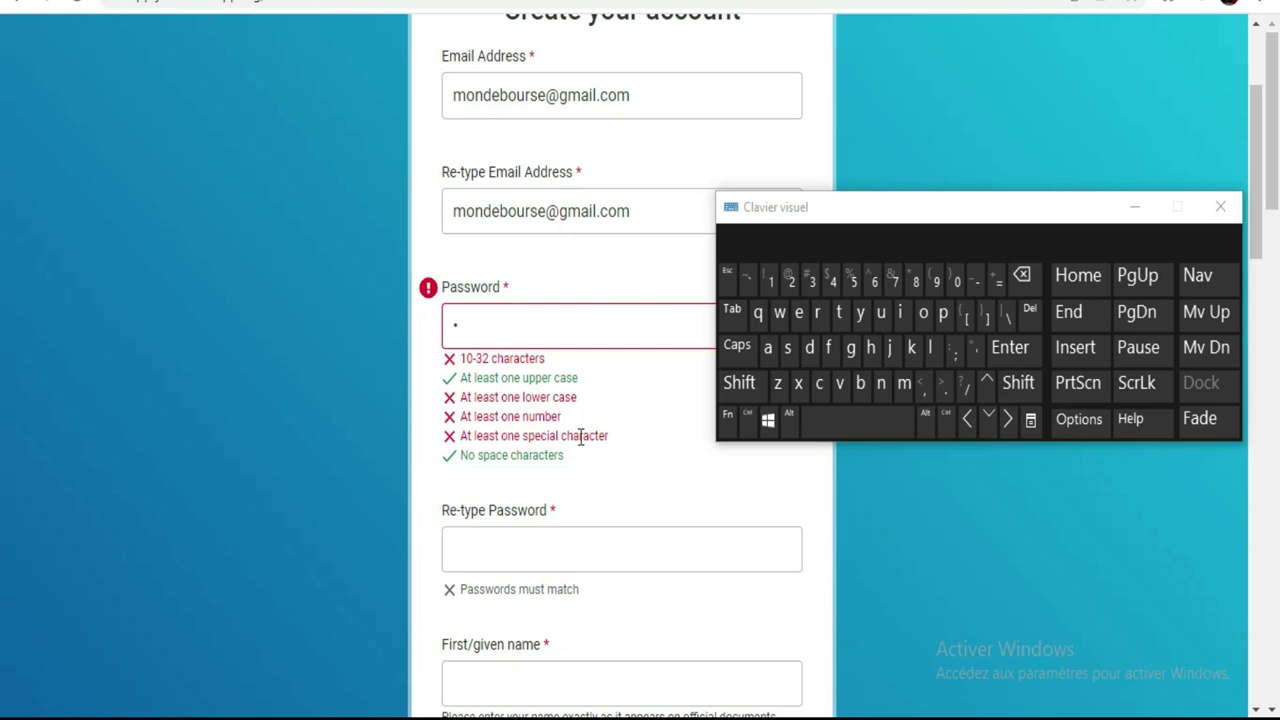
Add a special character to the account password and check it against the listed password requirements
left_click(738, 392)
left_click(787, 285)
left_click(614, 316)
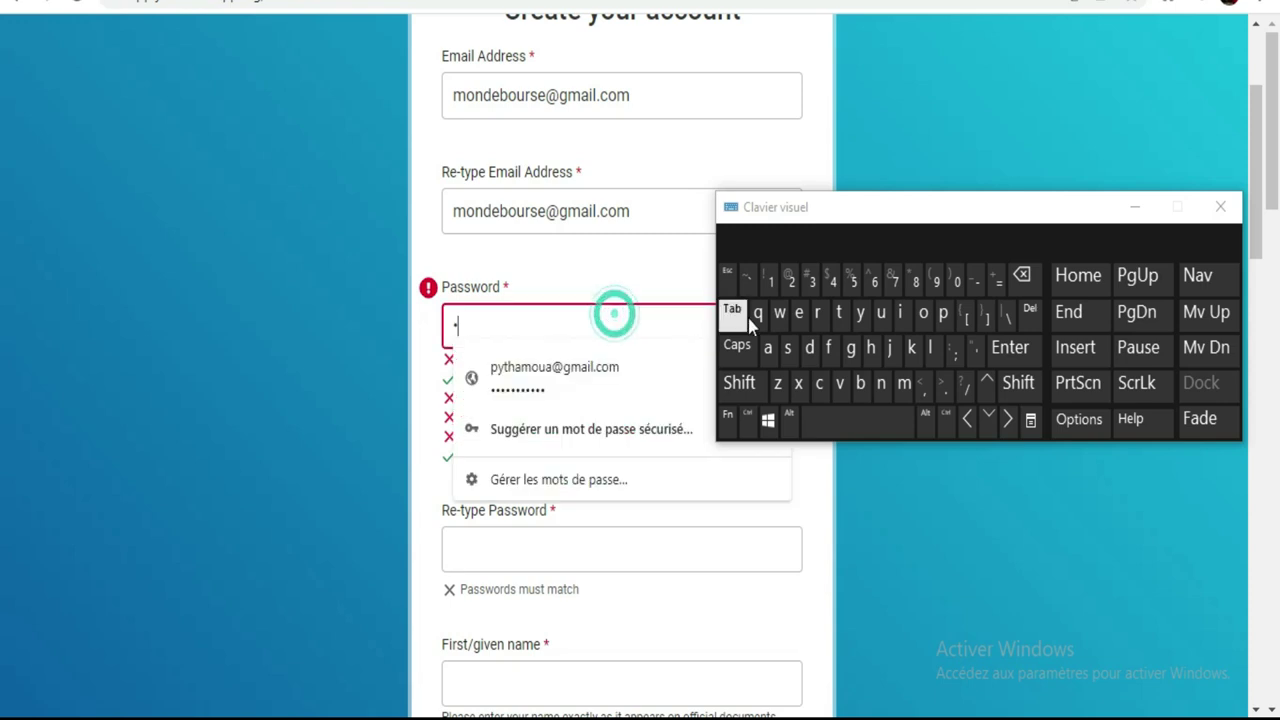
left_click(740, 384)
left_click(795, 278)
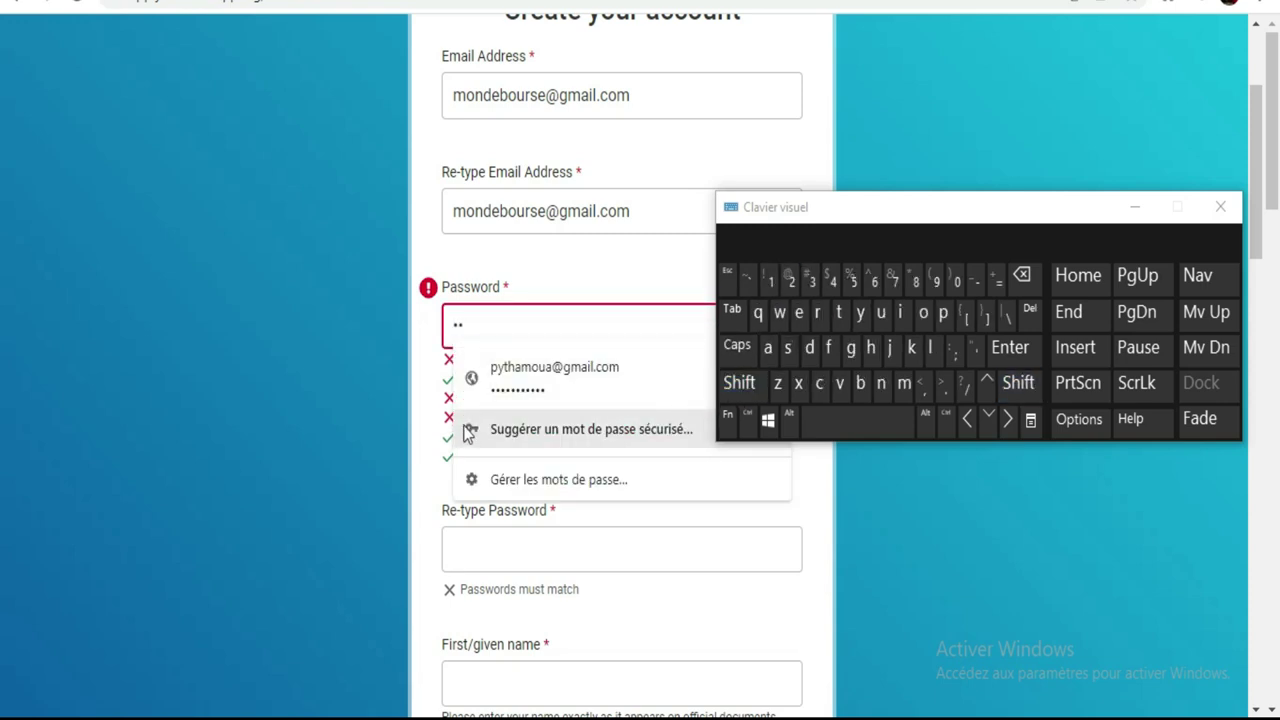
left_click(424, 425)
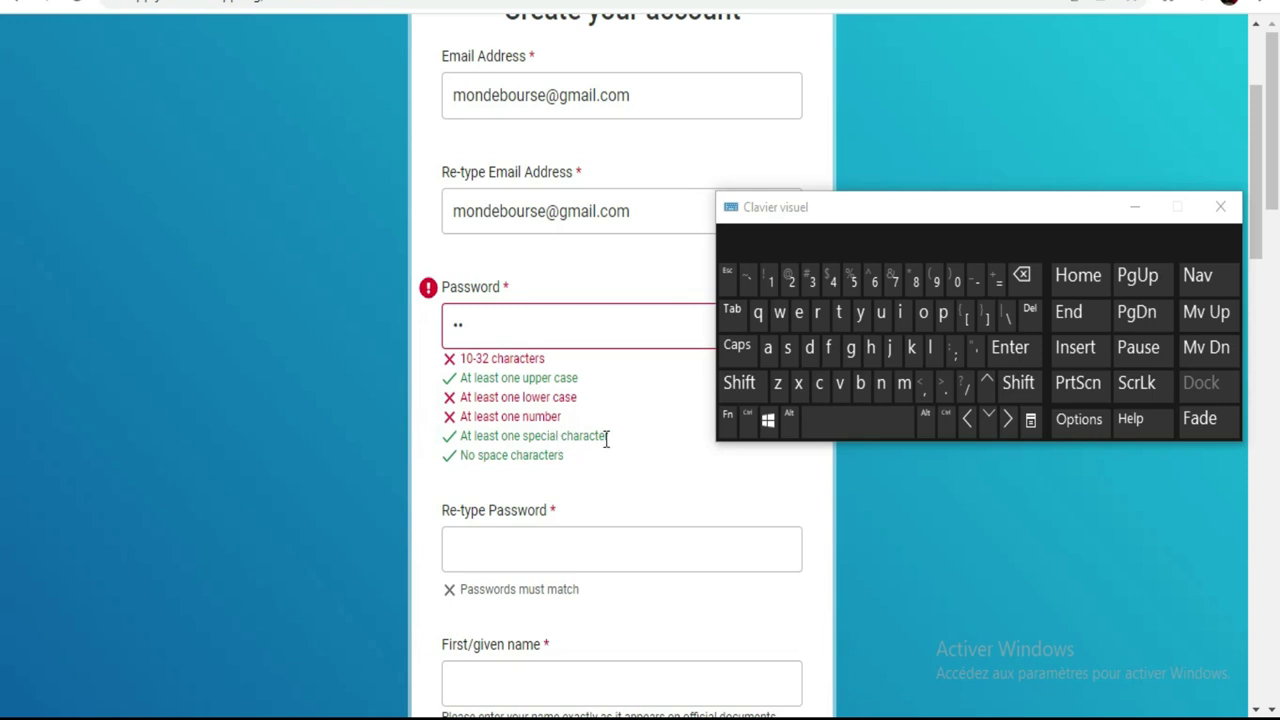
Extend the account password with four lowercase letters using the on-screen keyboard
left_click(881, 312)
left_click(824, 318)
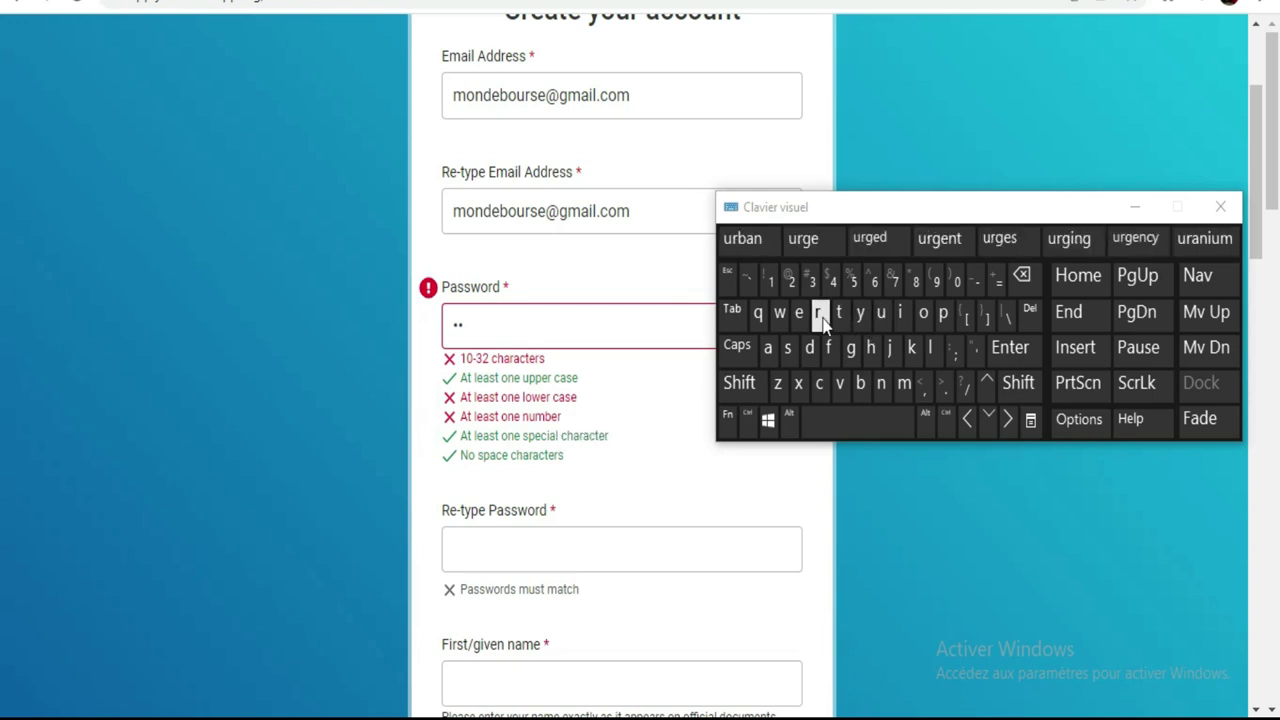
left_click(630, 316)
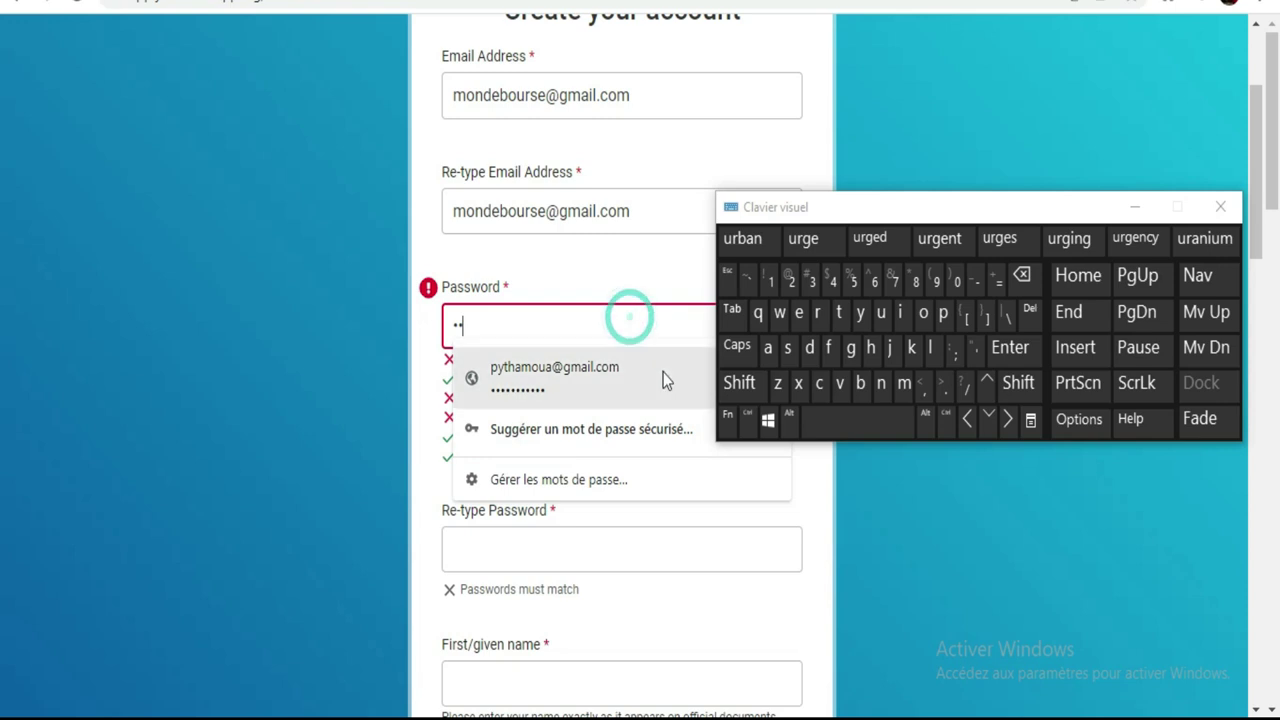
left_click(882, 316)
left_click(818, 313)
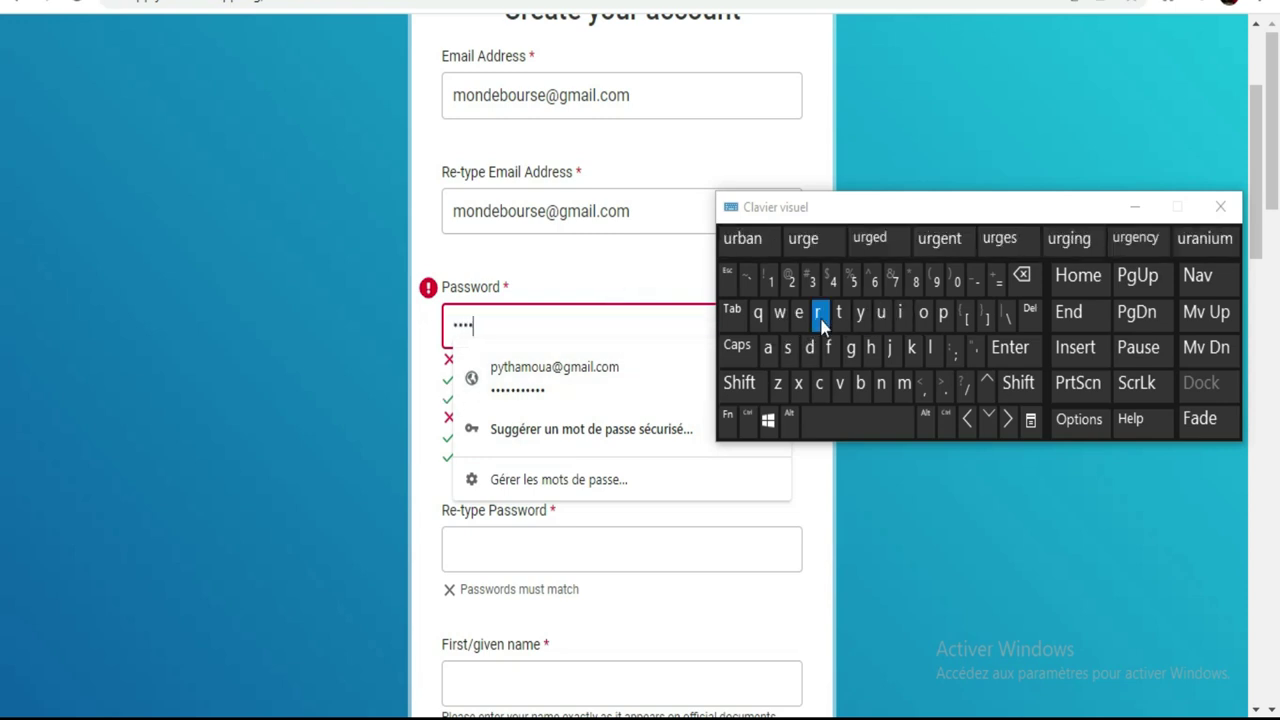
left_click(791, 347)
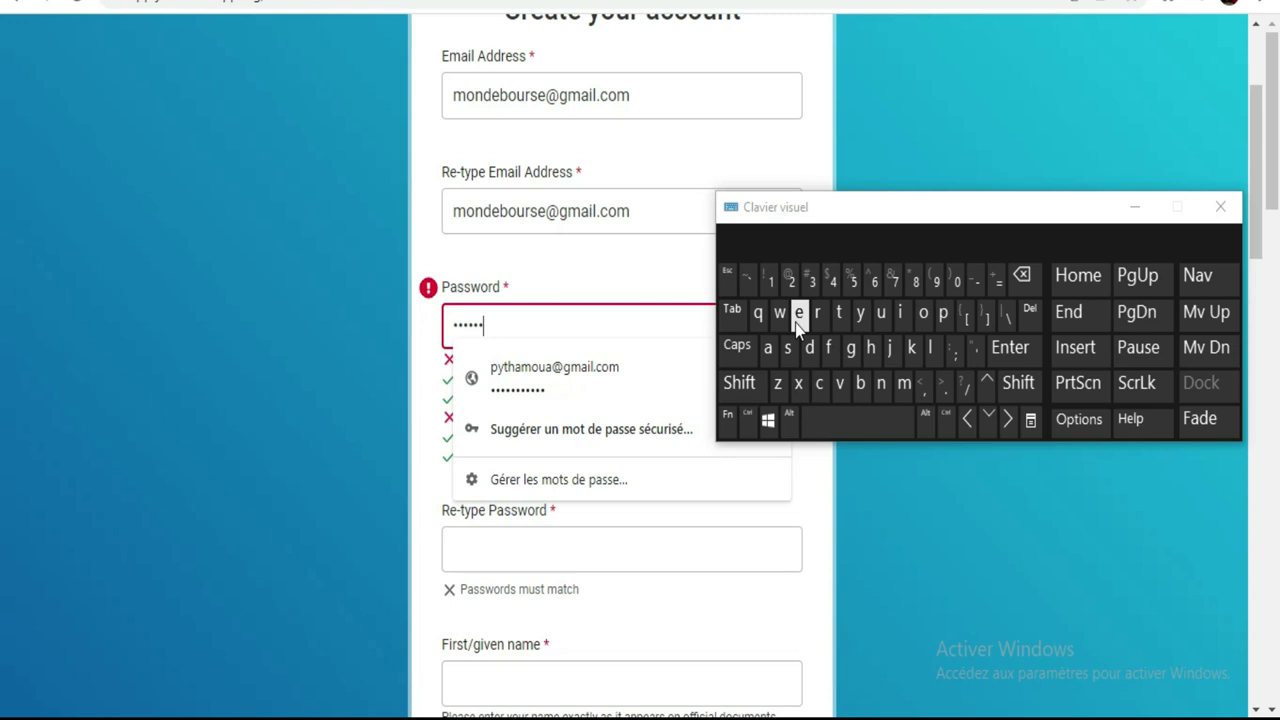
left_click(416, 360)
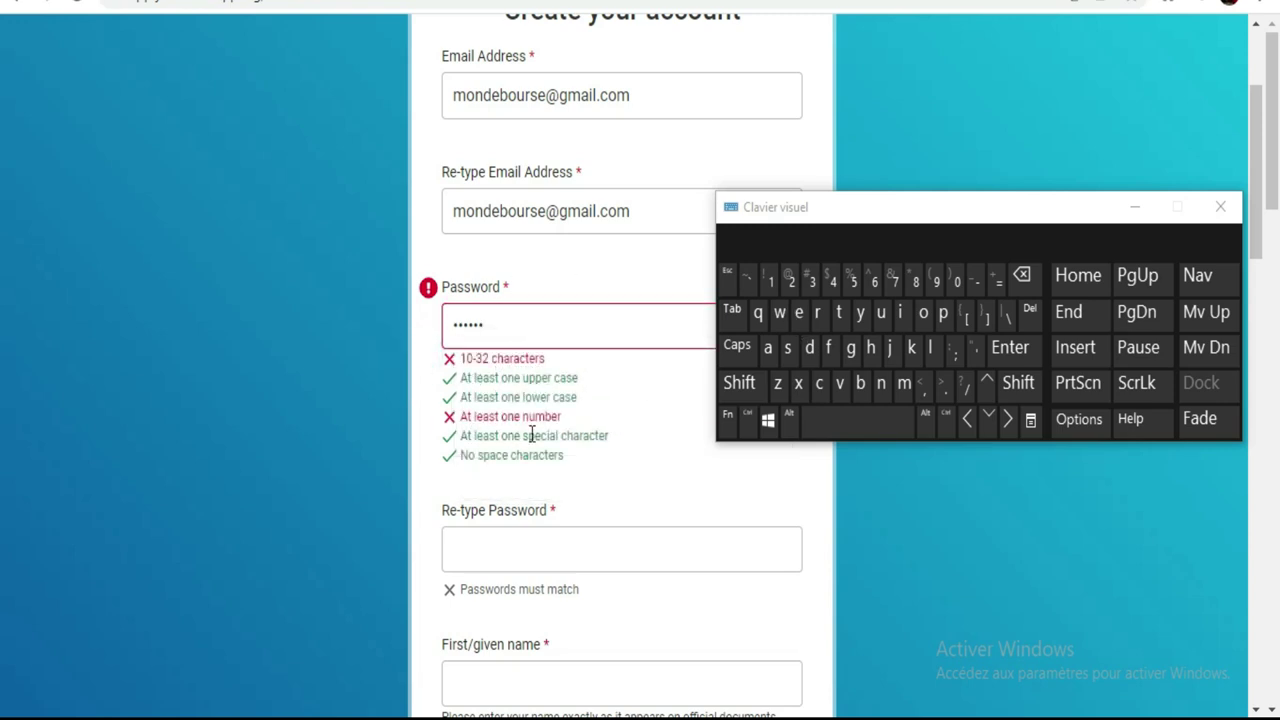
Complete the account password with four digits so that it meets the 10-character minimum
left_click(556, 322)
left_click(768, 284)
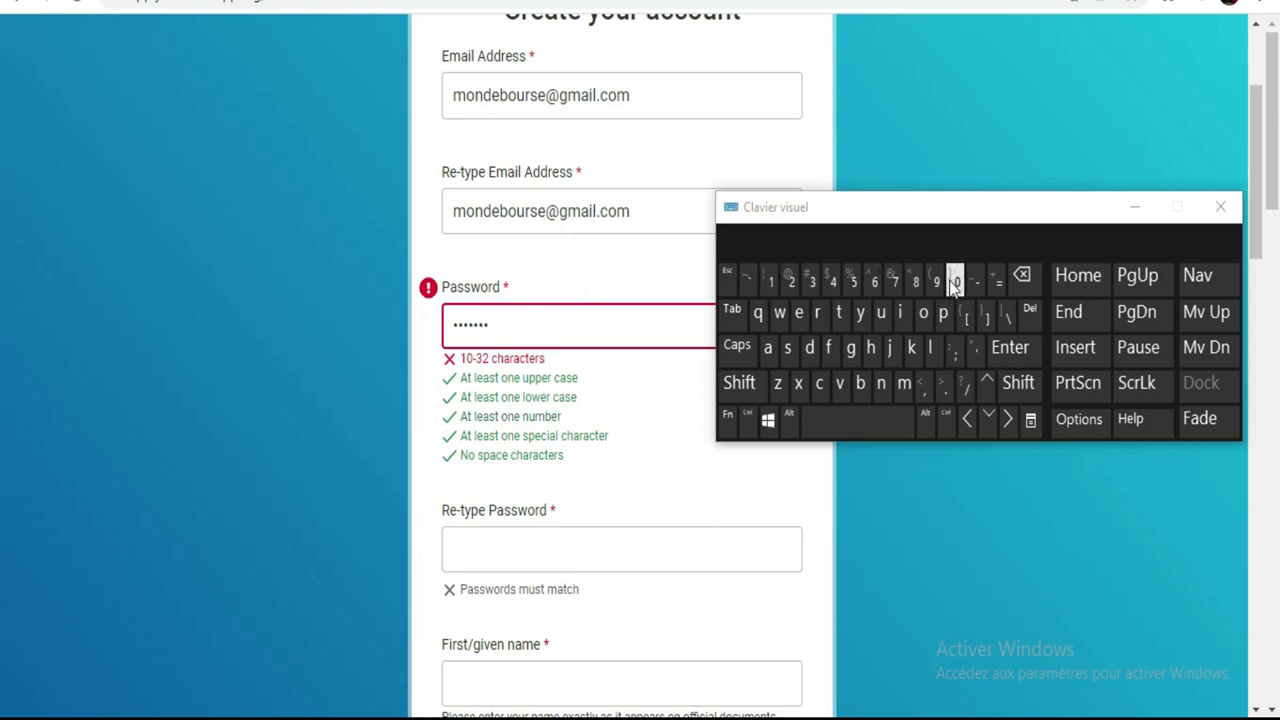
left_click(791, 282)
left_click(957, 282)
left_click(789, 282)
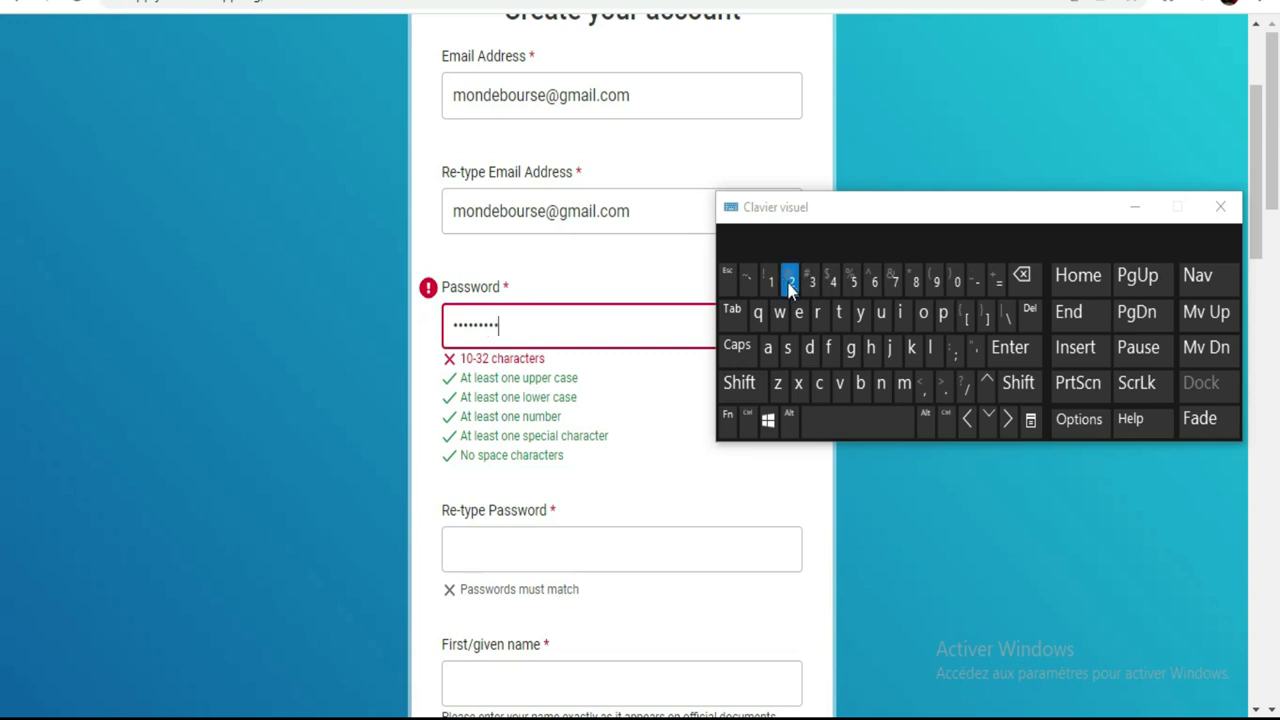
left_click(772, 283)
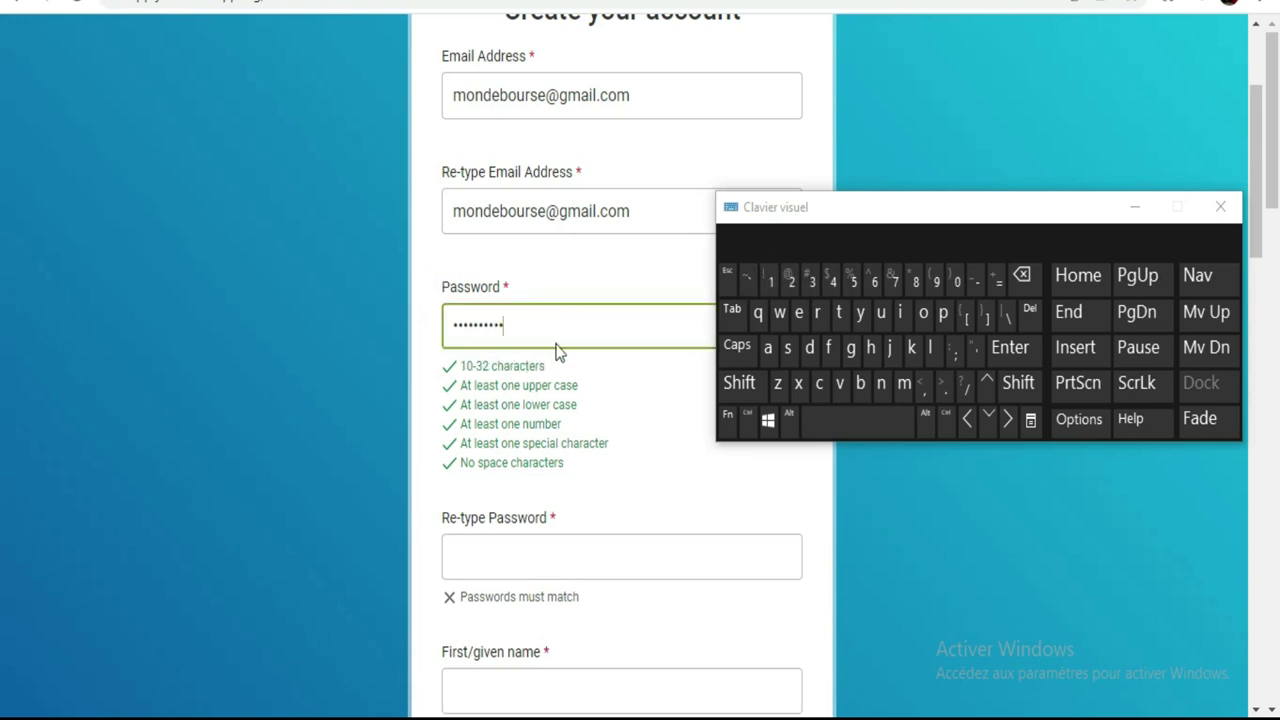
Enter the same account password again in the Re-type Password field using the on-screen keyboard
scroll(566, 409, "down", 2)
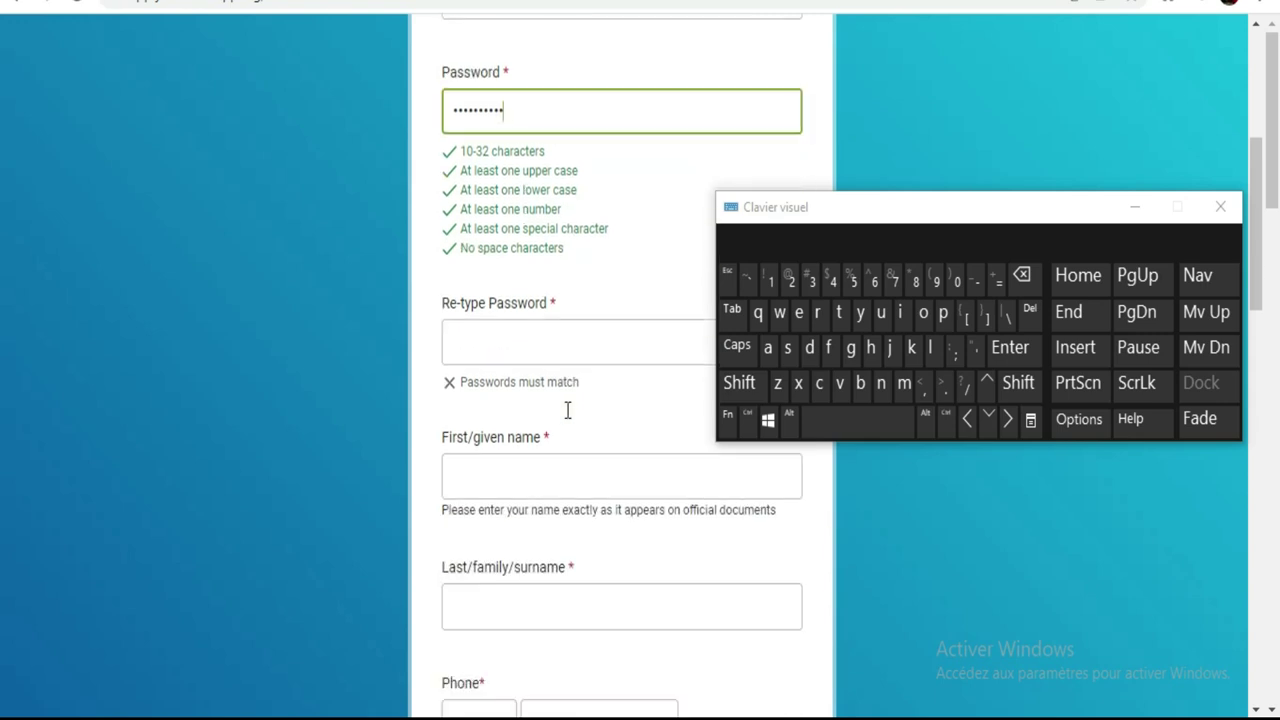
left_click(560, 343)
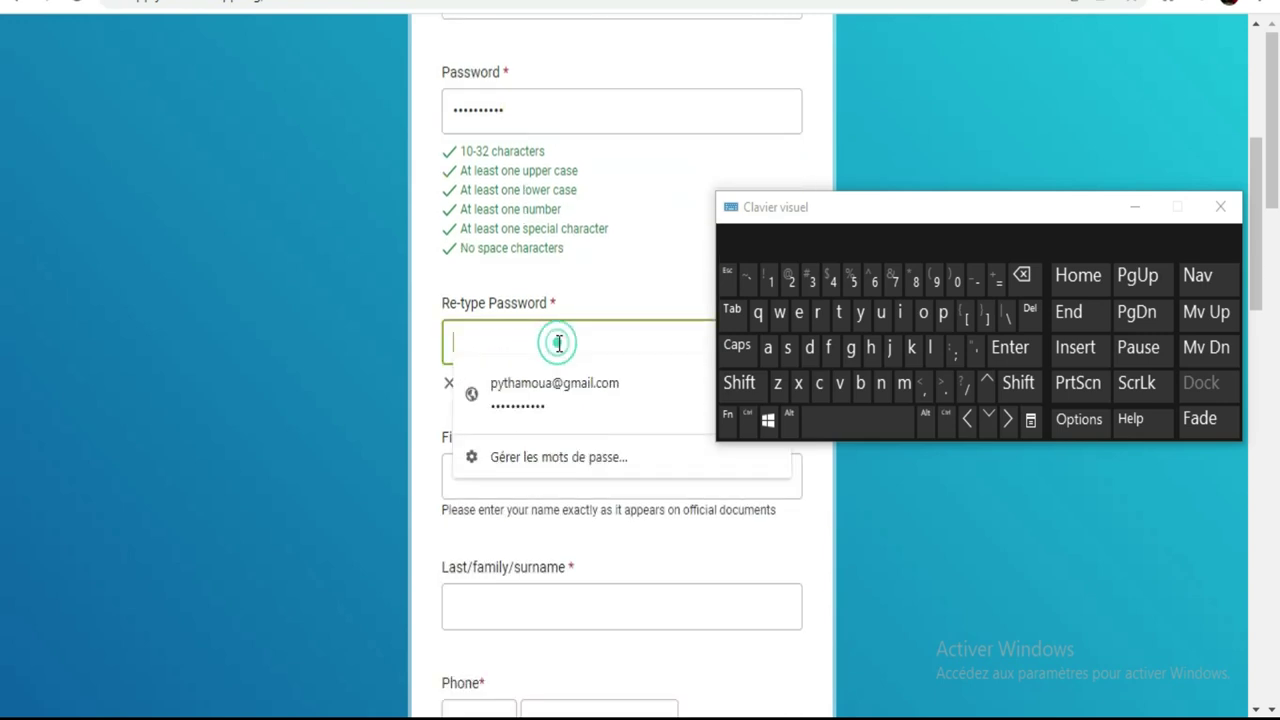
left_click(745, 388)
left_click(860, 383)
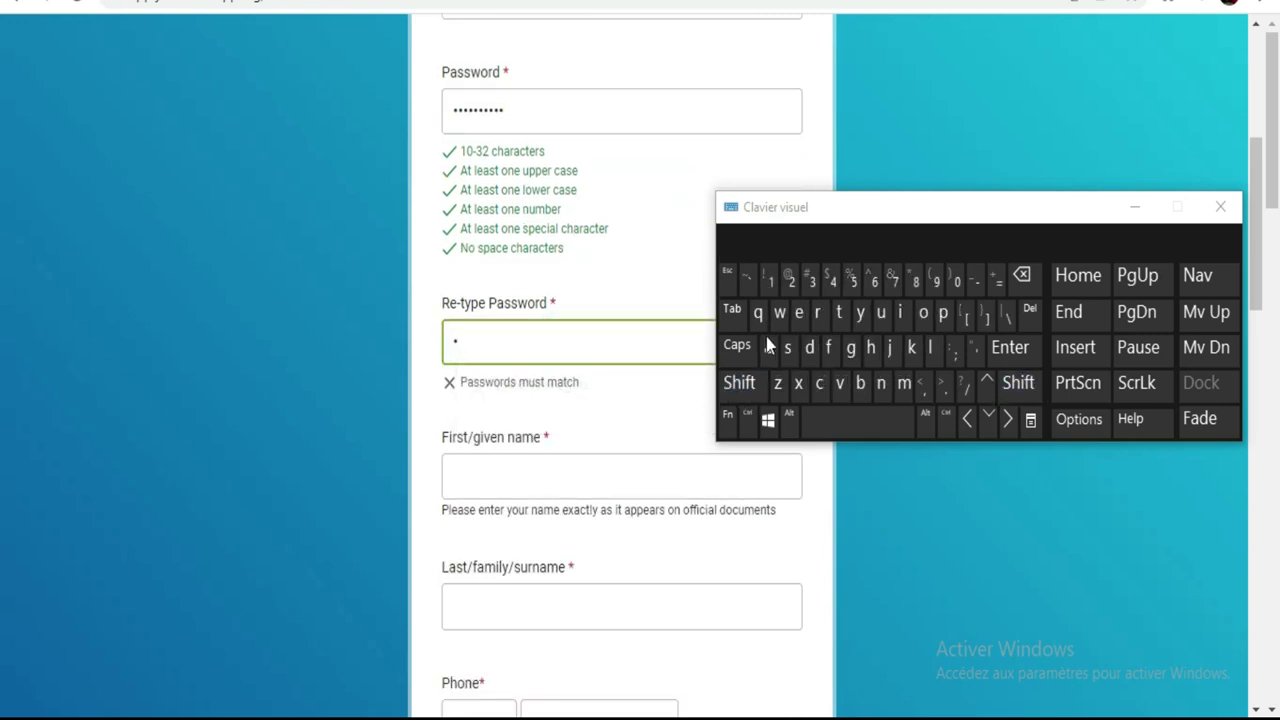
left_click(739, 383)
left_click(792, 280)
left_click(901, 315)
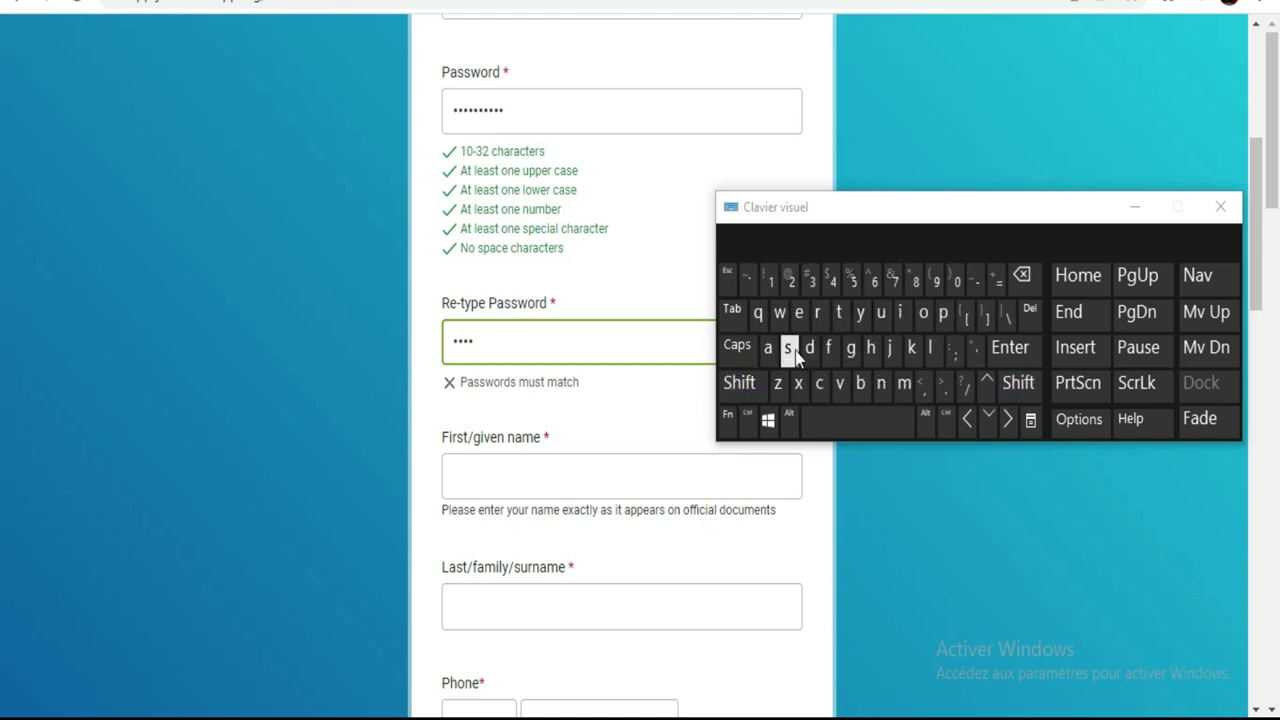
left_click(799, 313)
left_click(799, 313)
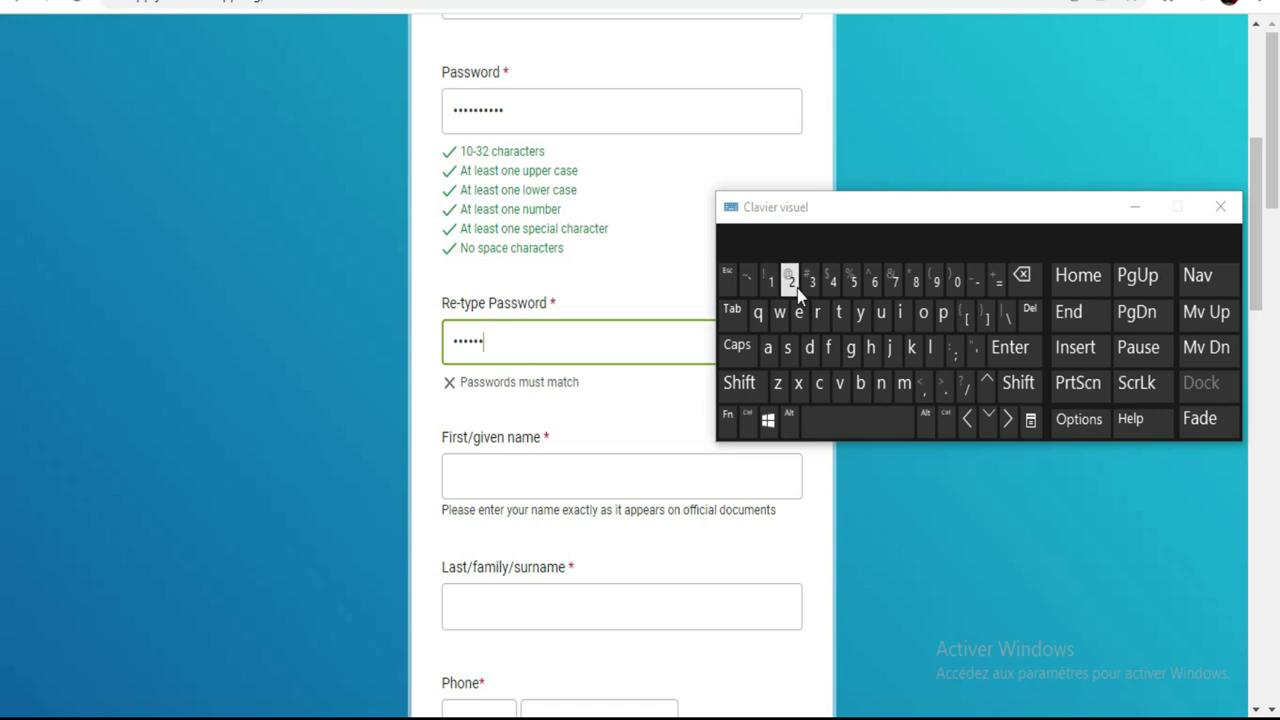
left_click(945, 281)
left_click(788, 281)
Enter the applicant's first name in the First/given name field using the on-screen keyboard
scroll(551, 320, "down", 3)
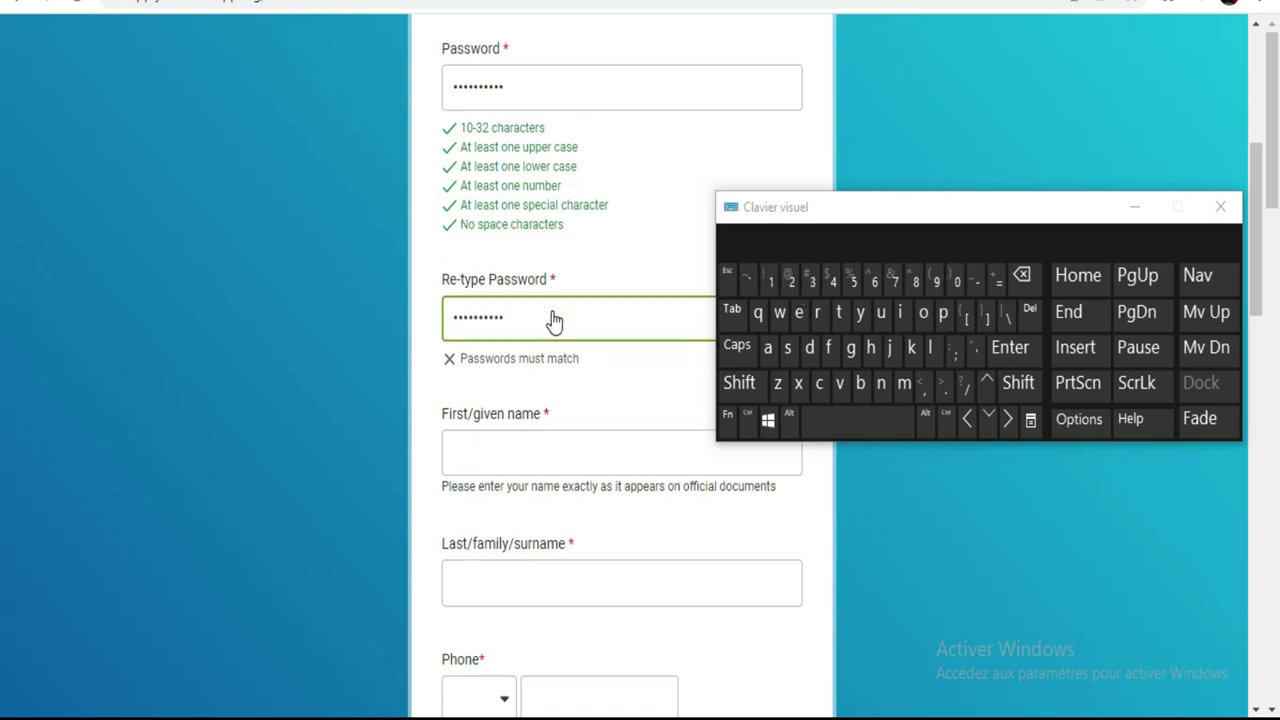
left_click(516, 150)
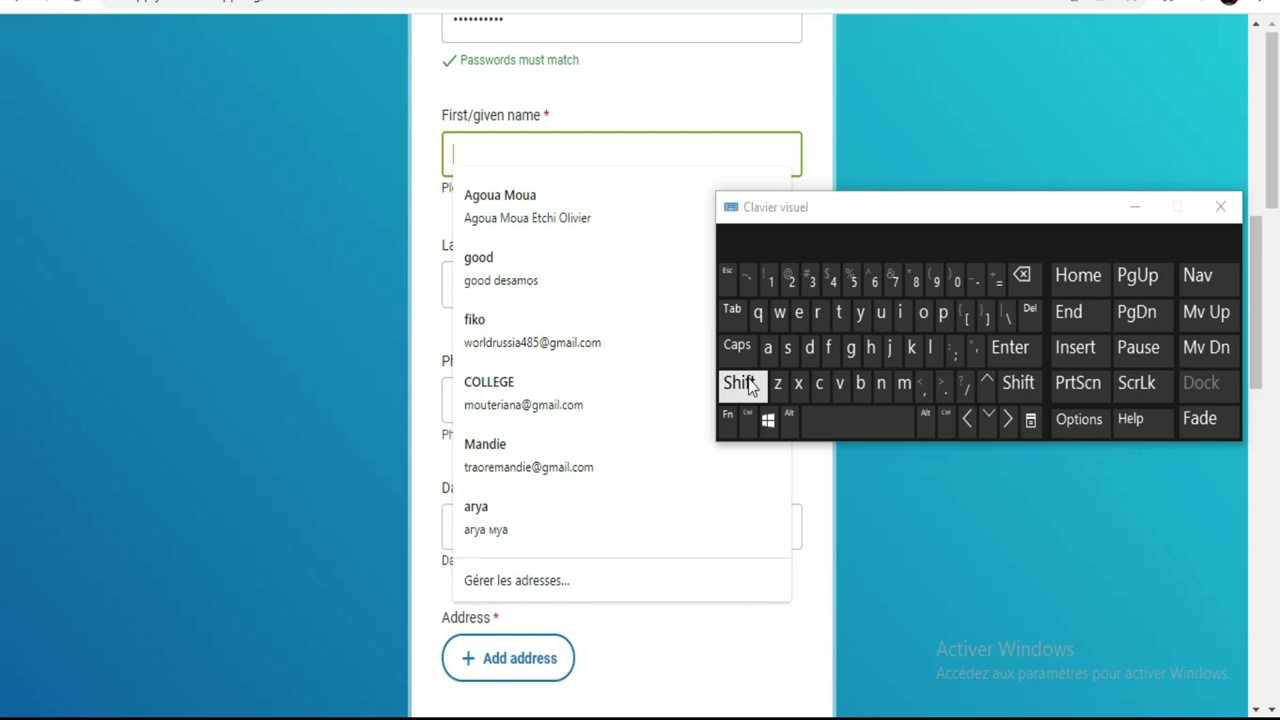
left_click(904, 383)
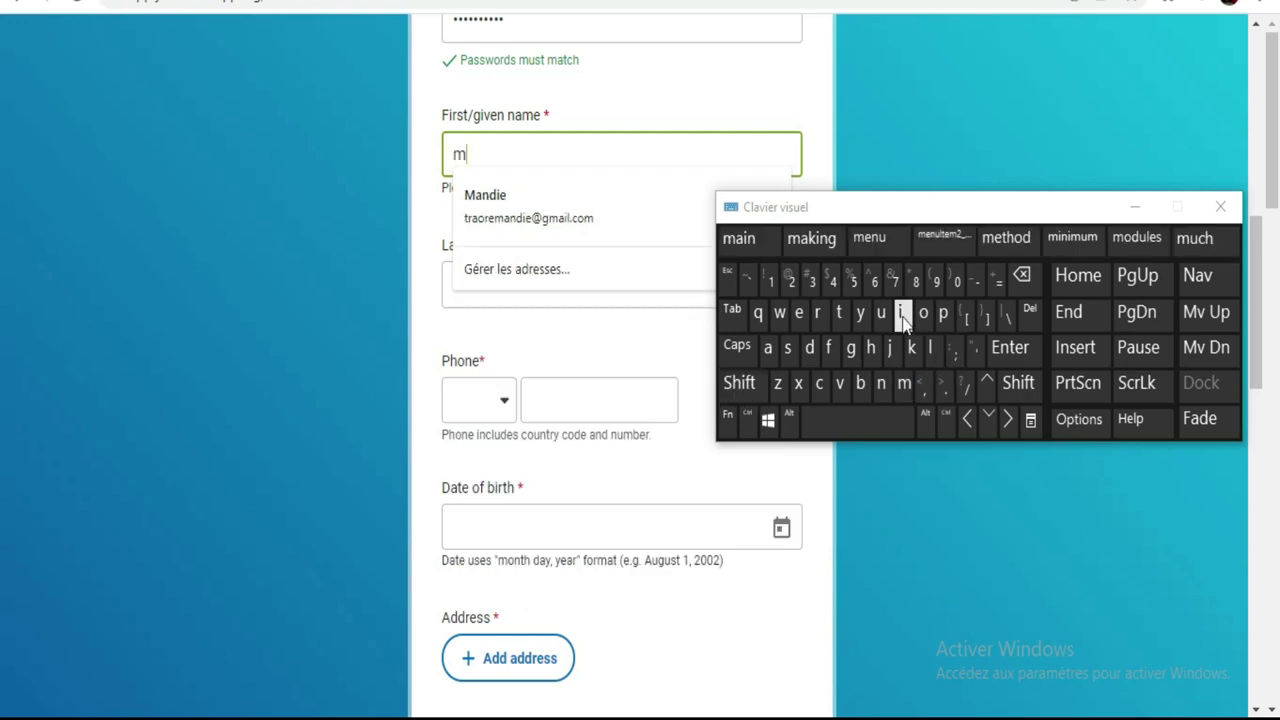
left_click(902, 315)
left_click(838, 312)
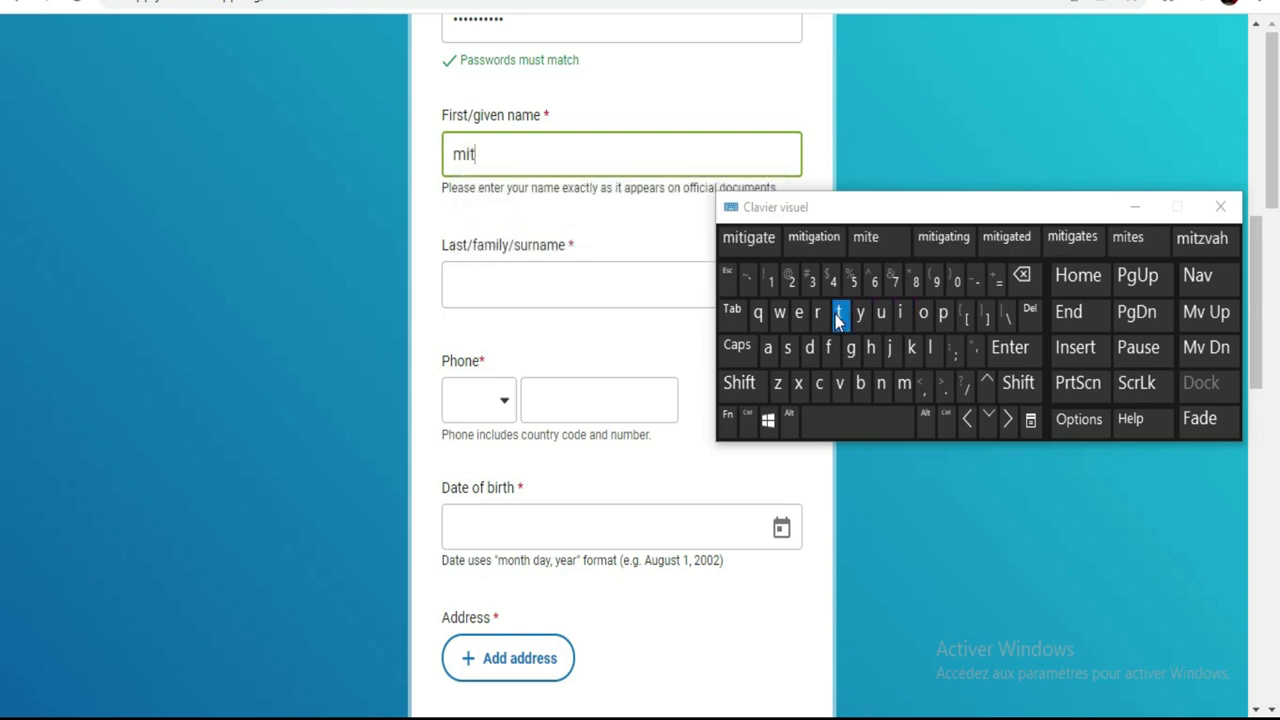
left_click(902, 315)
left_click(838, 312)
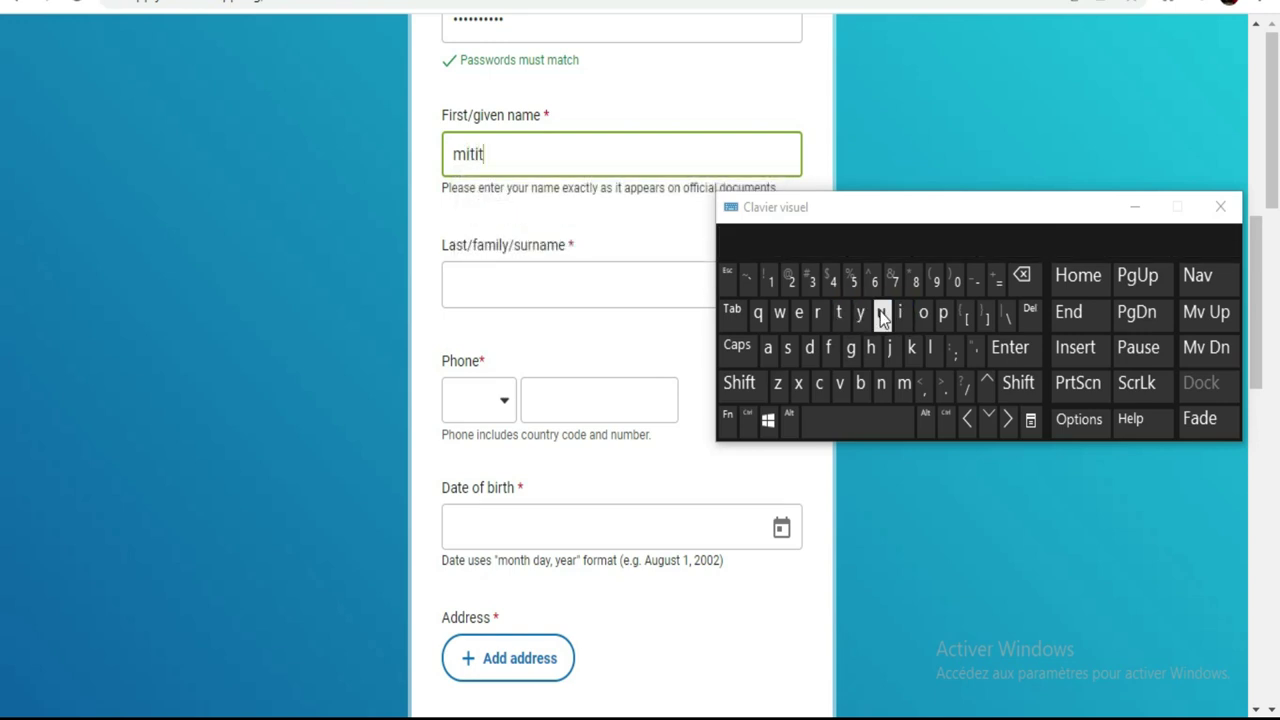
Enter the applicant's surname in the Last/family/surname field using the on-screen keyboard
left_click(547, 285)
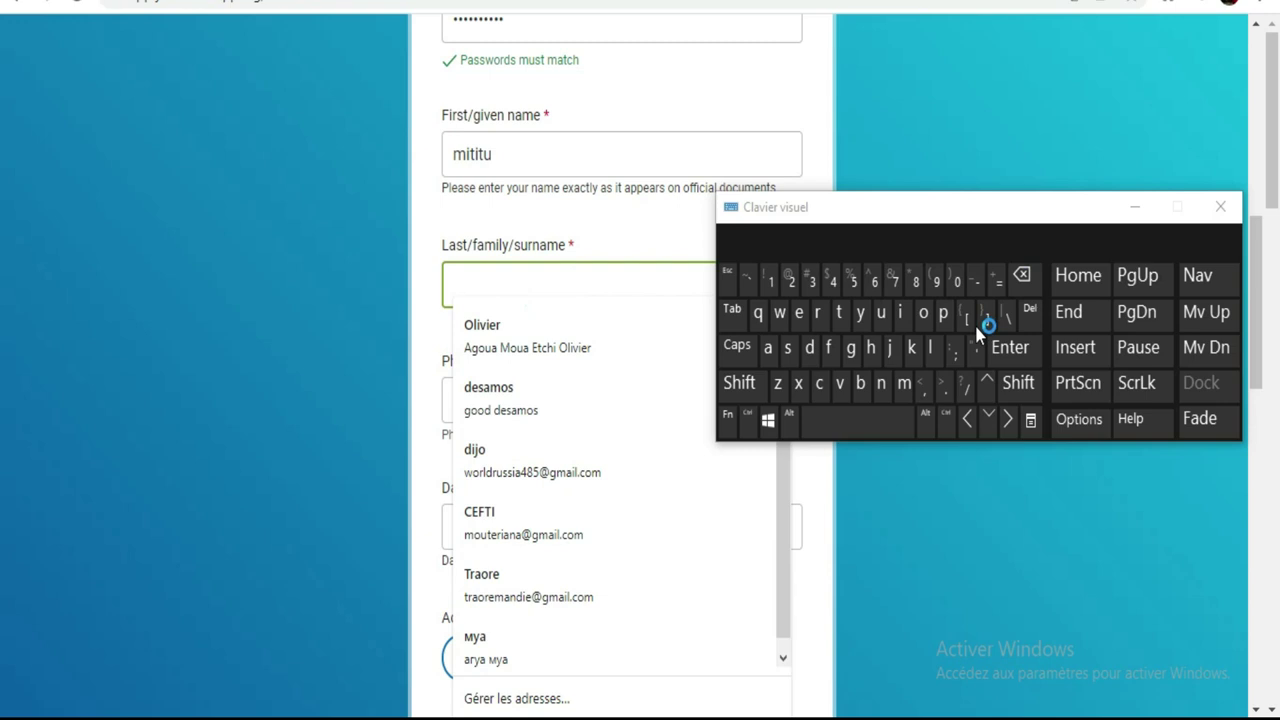
left_click(810, 350)
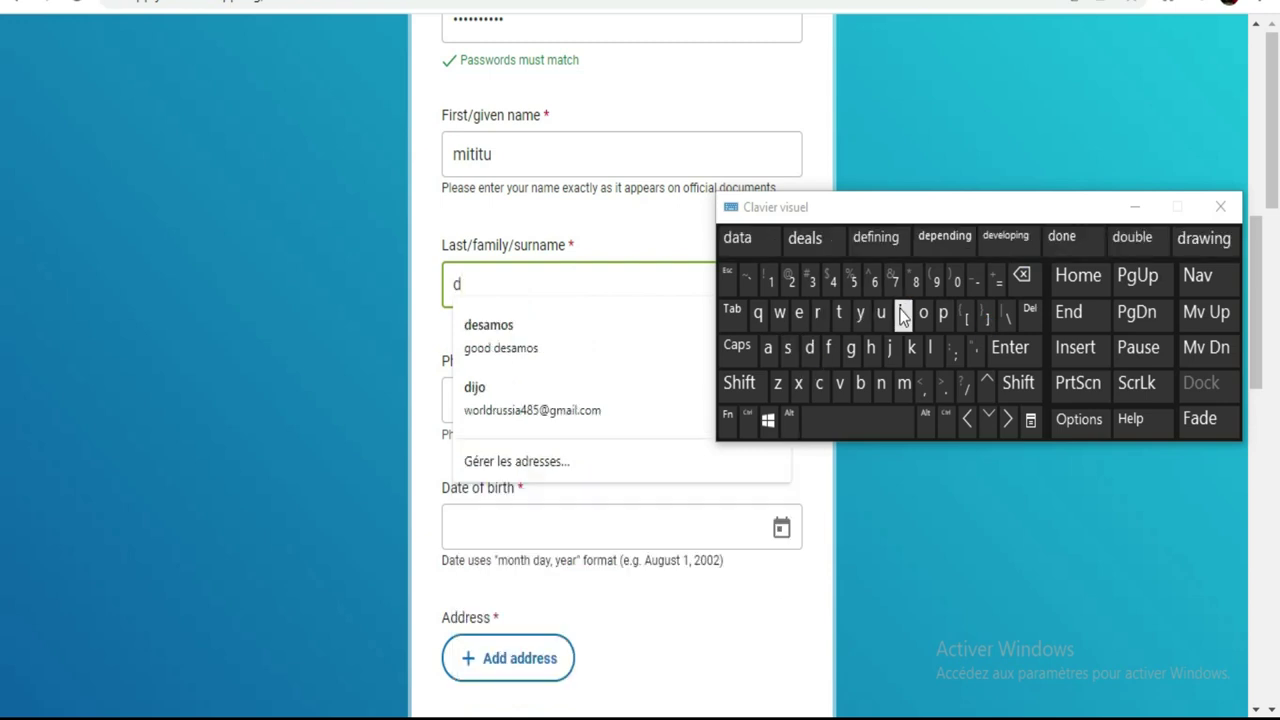
left_click(902, 313)
left_click(800, 314)
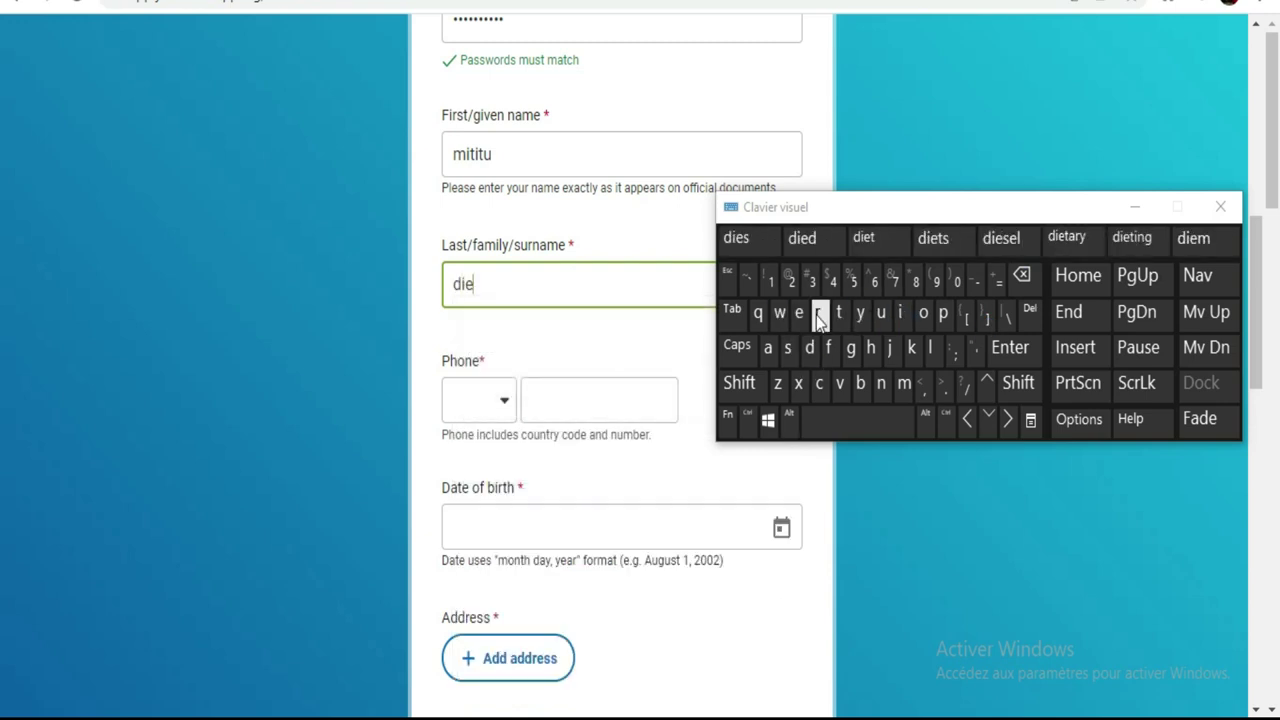
left_click(818, 313)
Try to find the phone country code by searching for "cote"
scroll(596, 301, "down", 2)
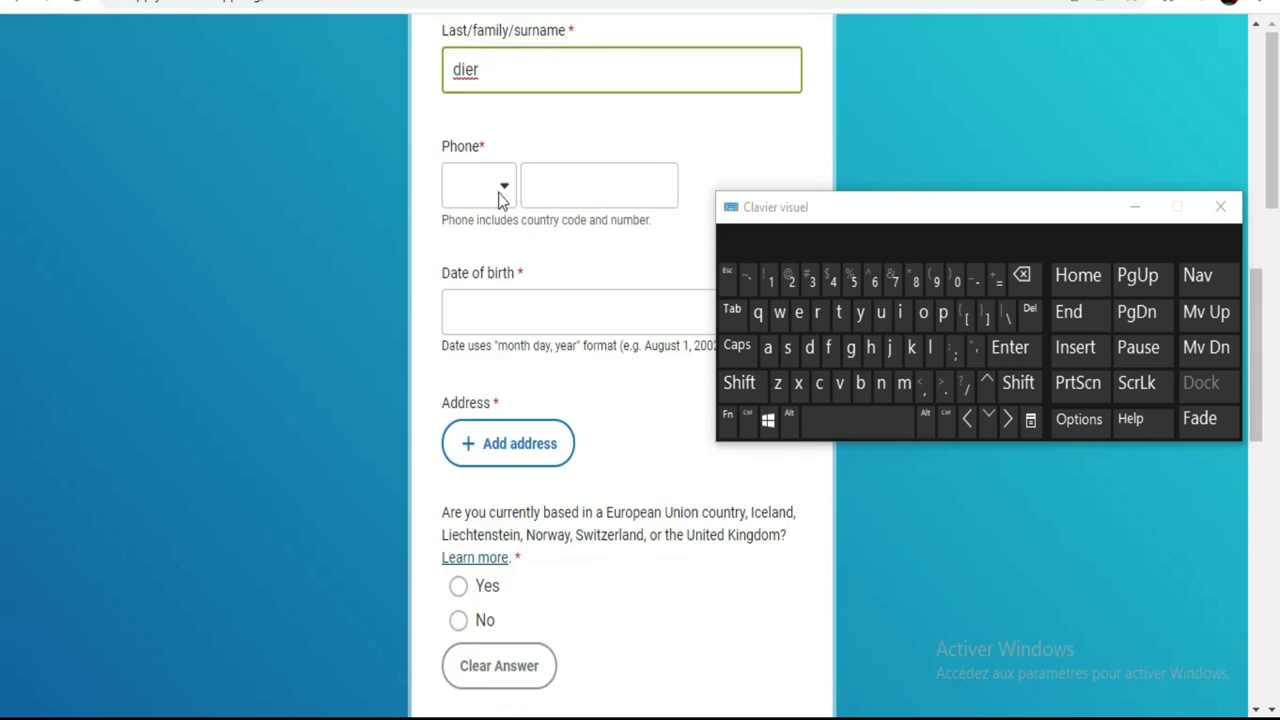
left_click(500, 195)
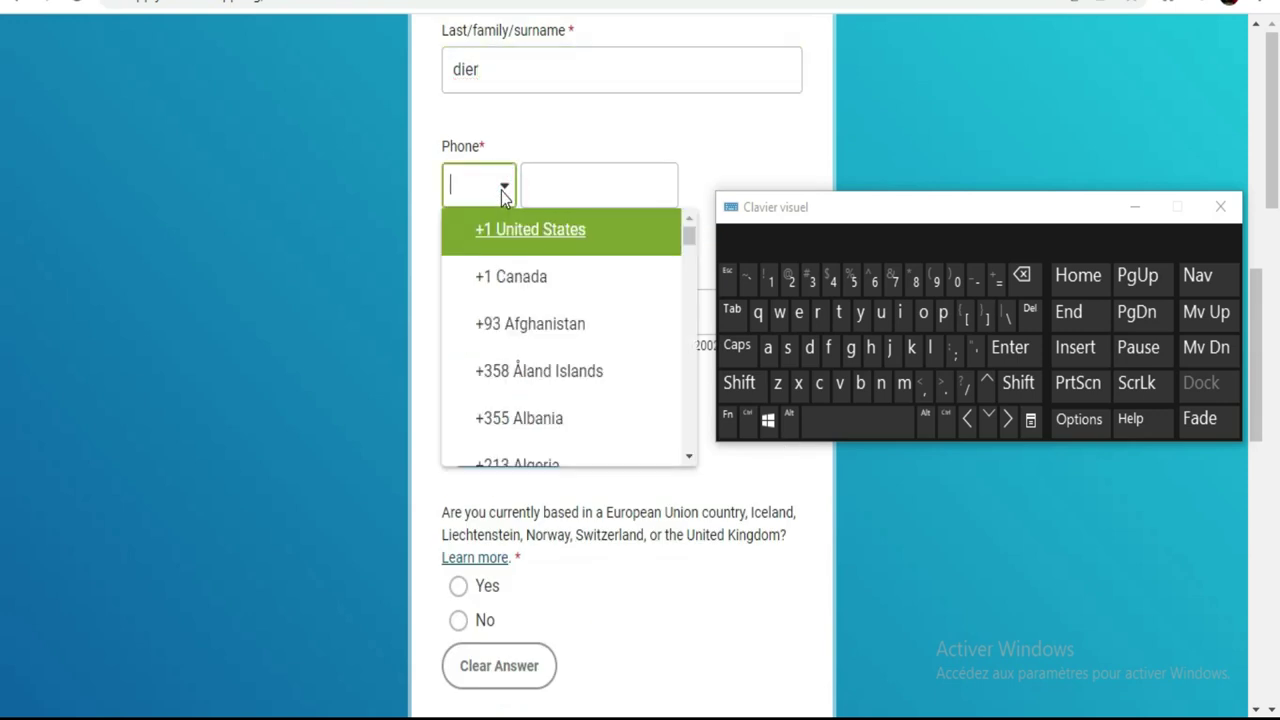
left_click(819, 383)
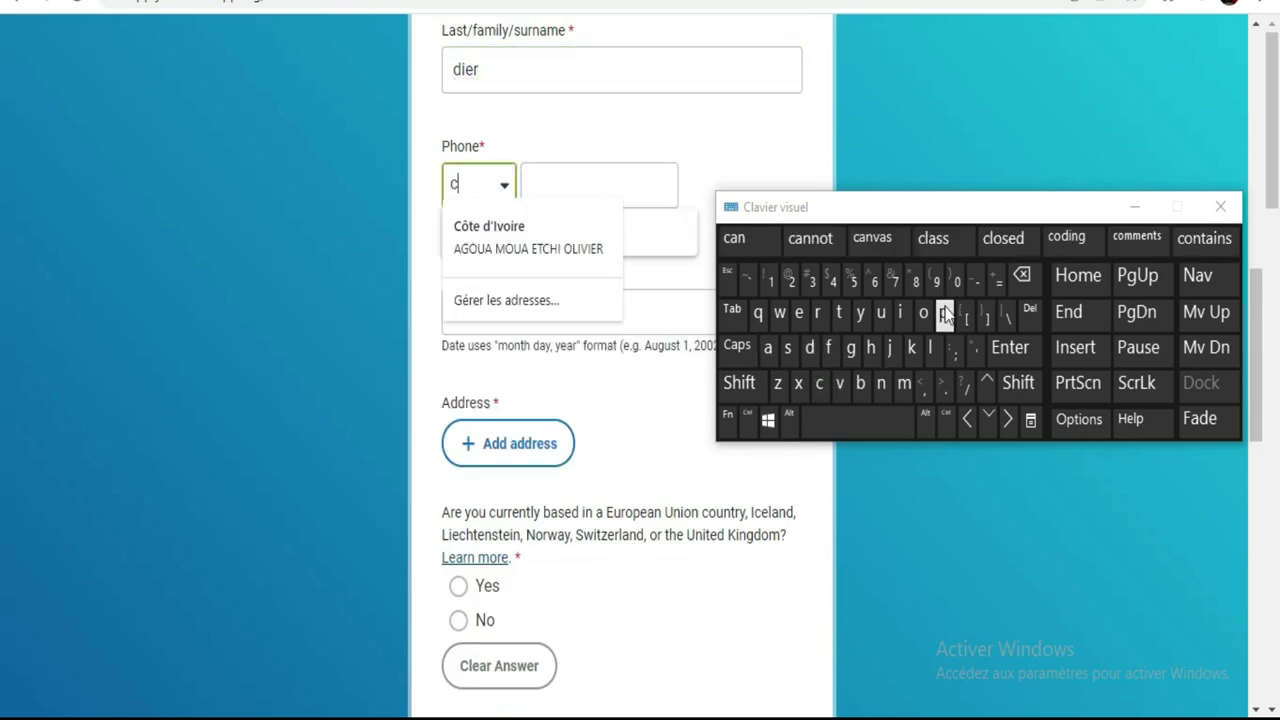
left_click(926, 316)
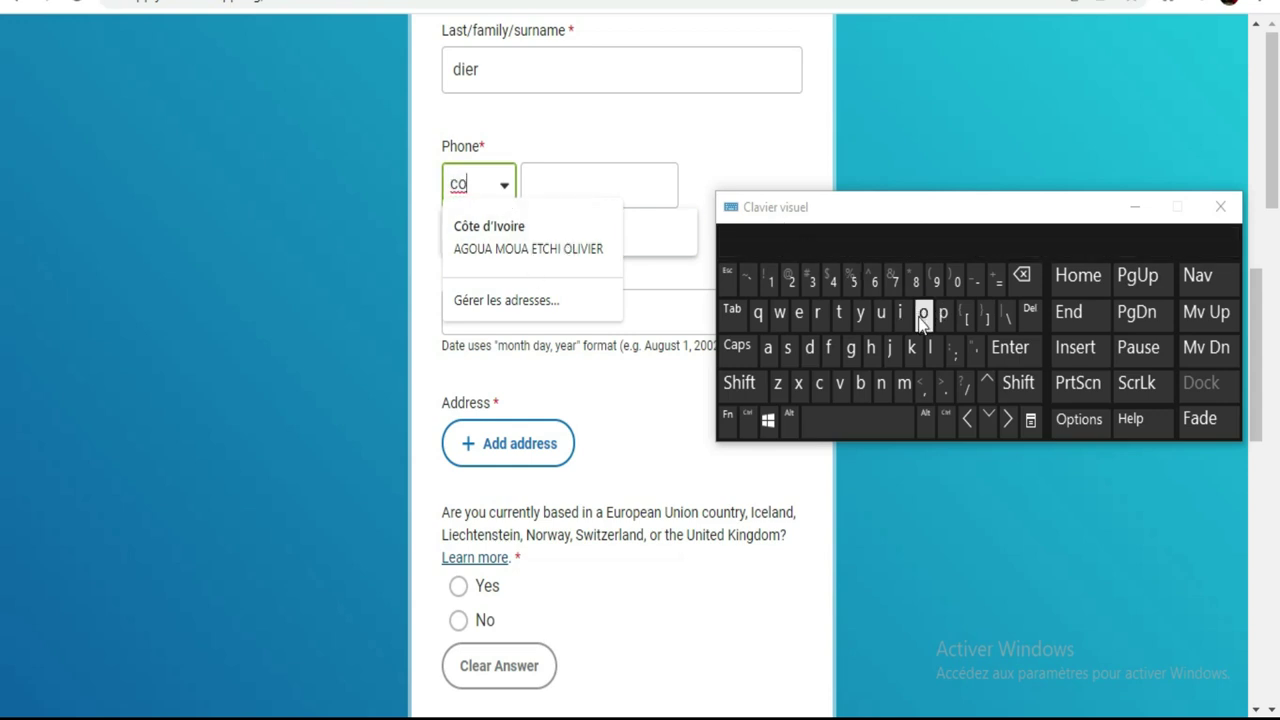
left_click(839, 313)
left_click(799, 306)
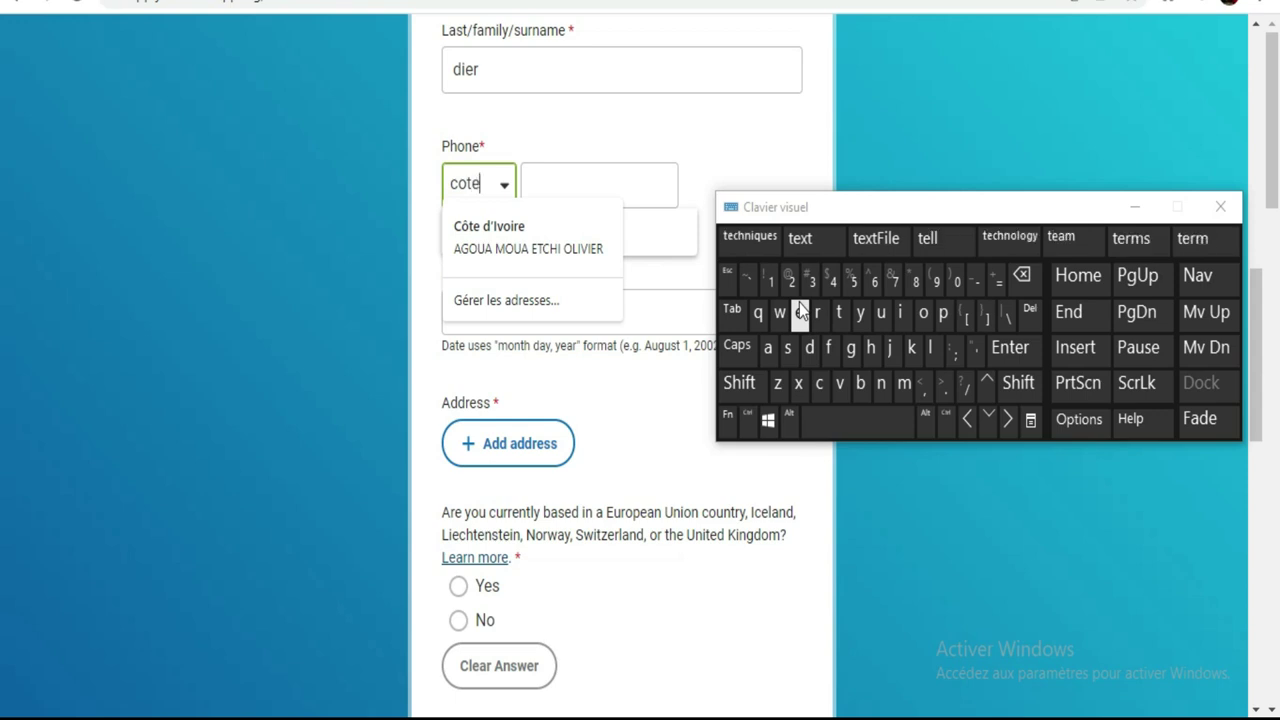
left_click(737, 149)
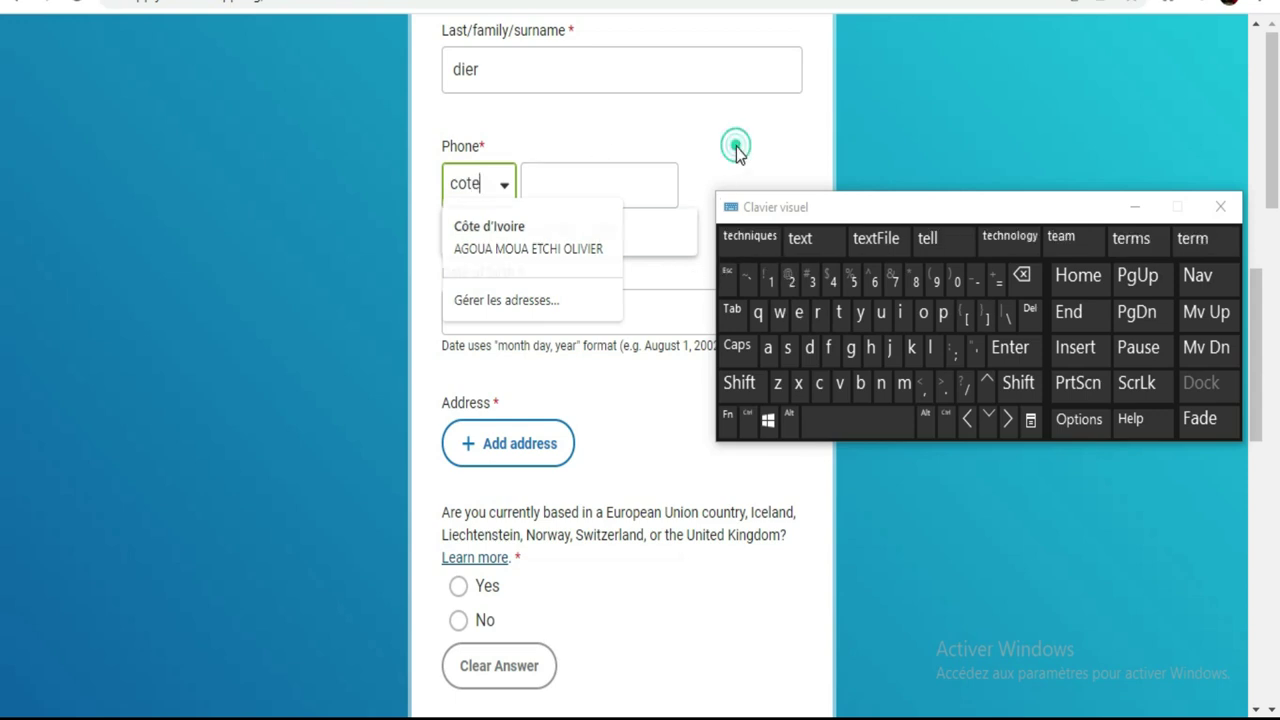
Set the phone country code to +225 Côte d'Ivoire
left_click(504, 186)
scroll(495, 340, "down", 10)
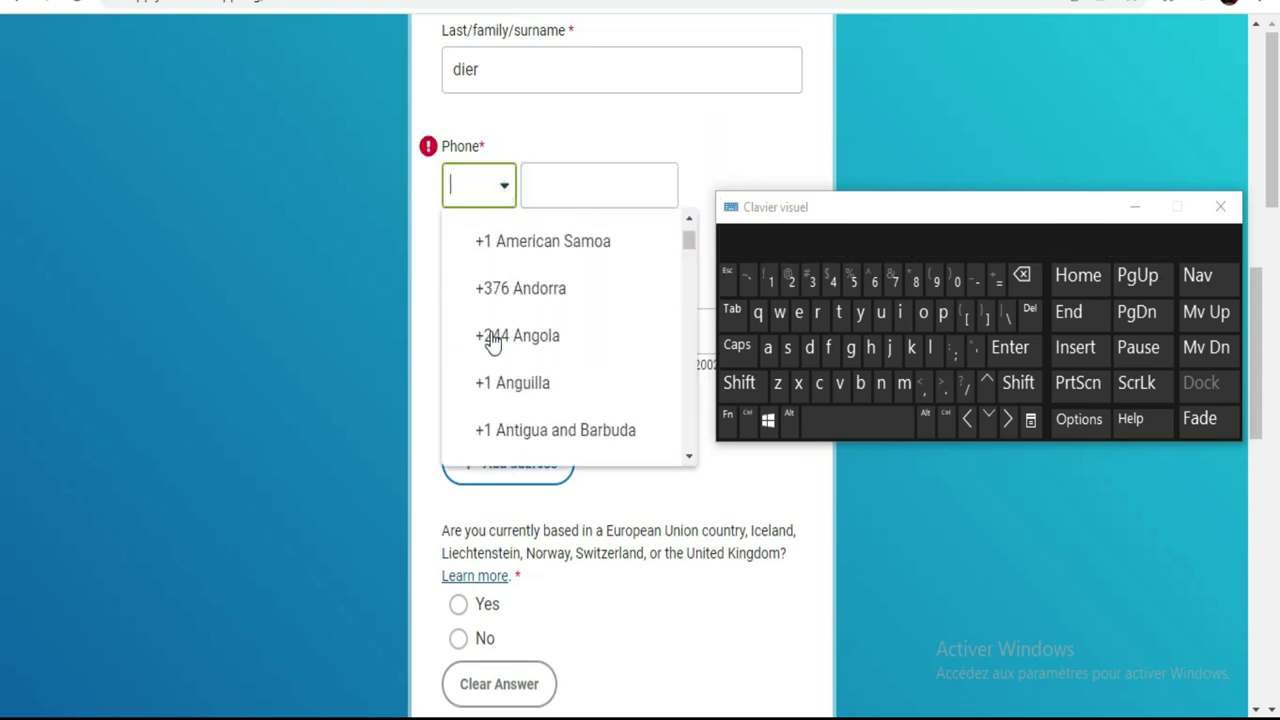
scroll(497, 347, "down", 8)
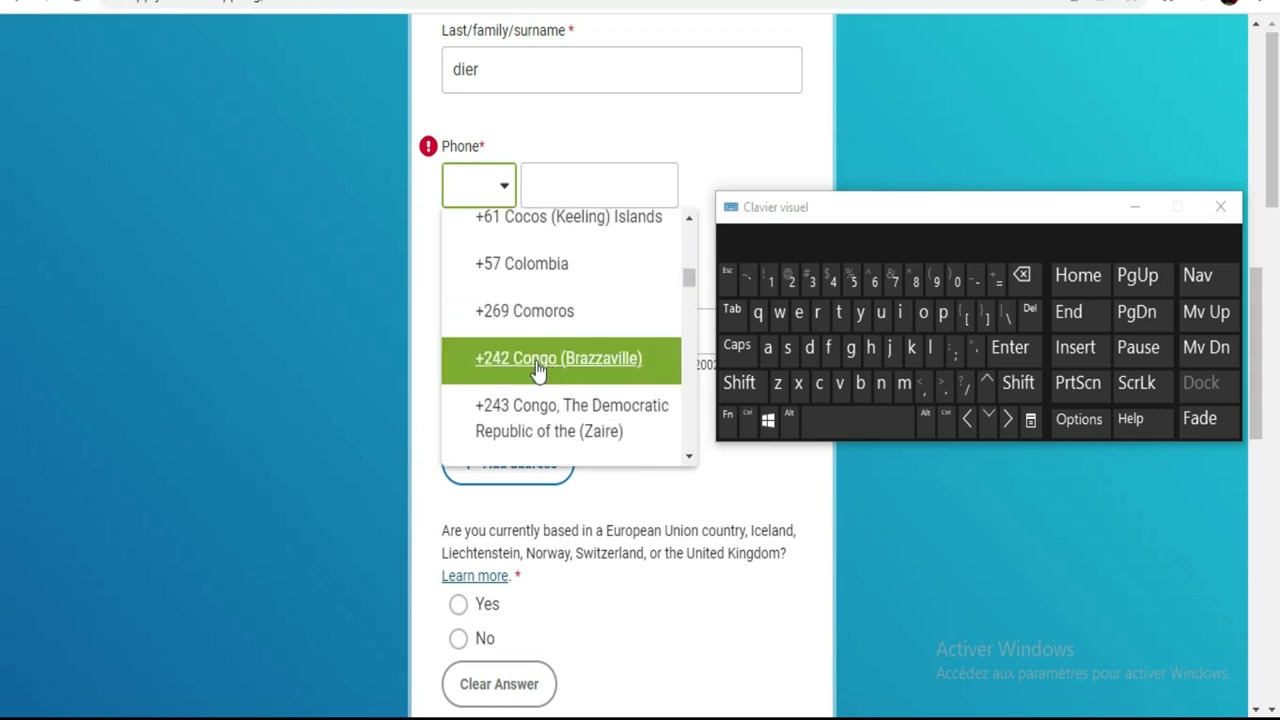
scroll(530, 367, "down", 1)
scroll(530, 367, "down", 1)
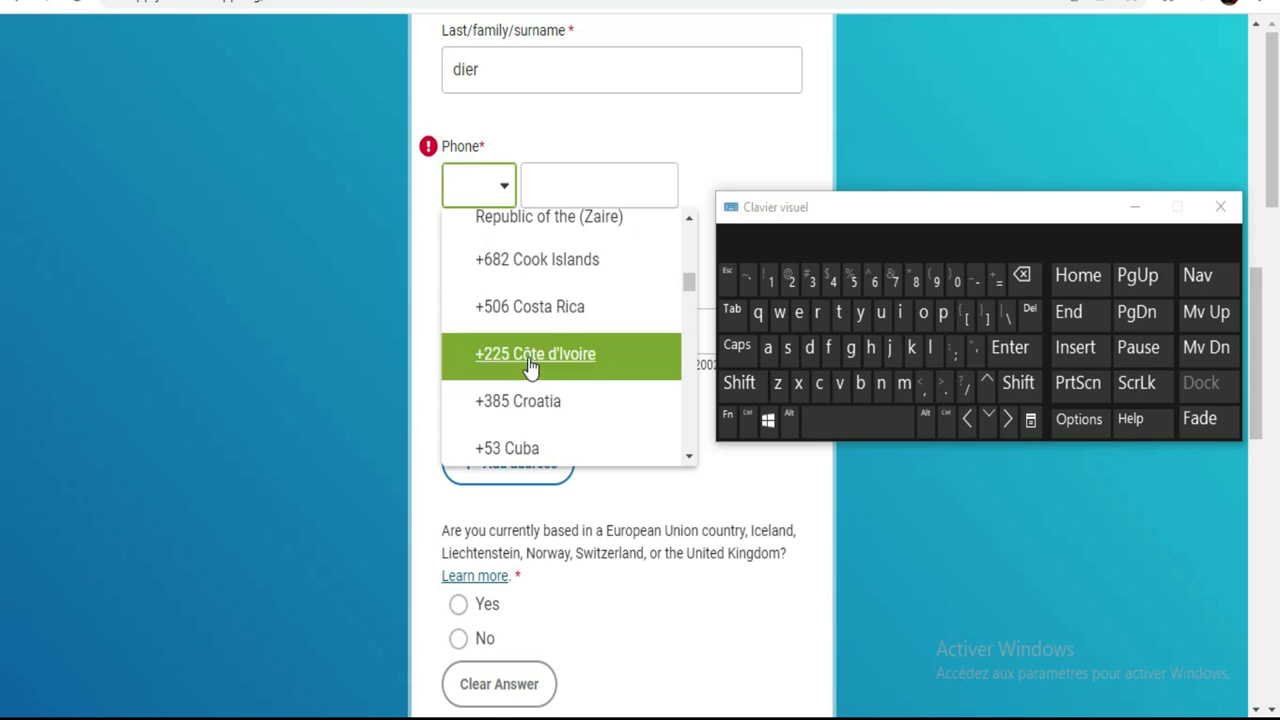
left_click(529, 364)
Enter the applicant's phone number beside the country code using the on-screen keyboard
left_click(565, 181)
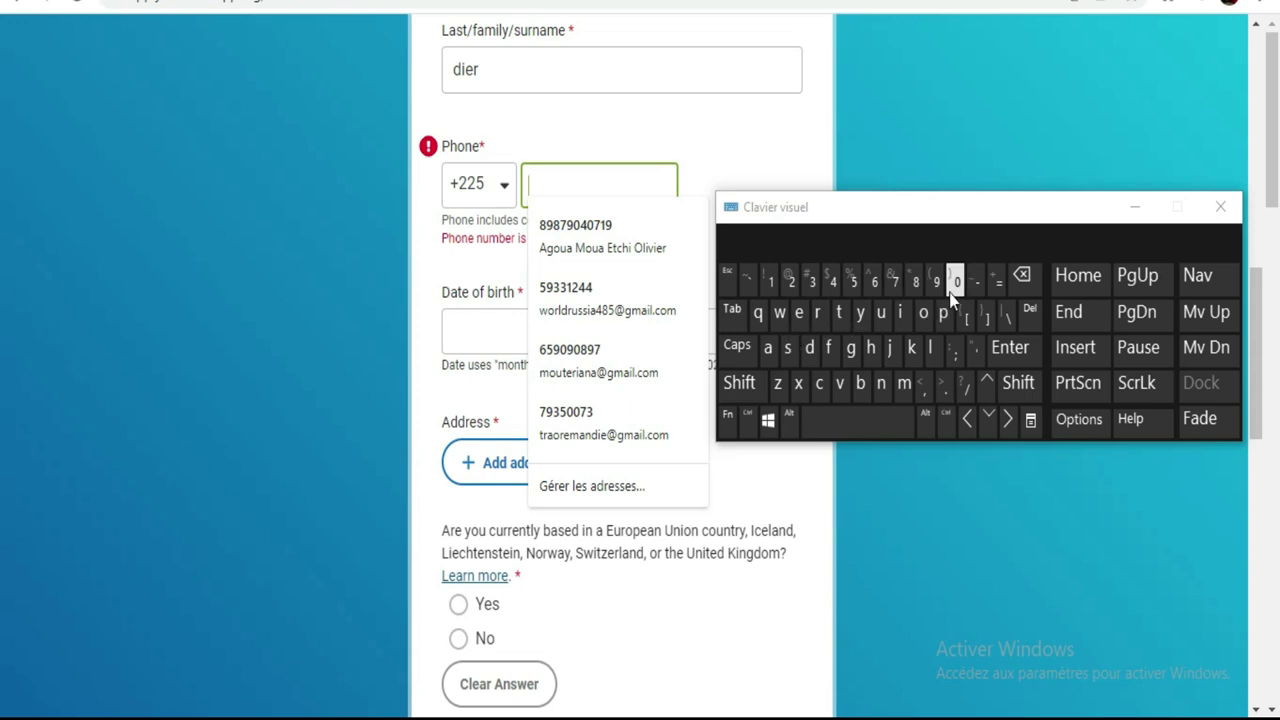
left_click(856, 283)
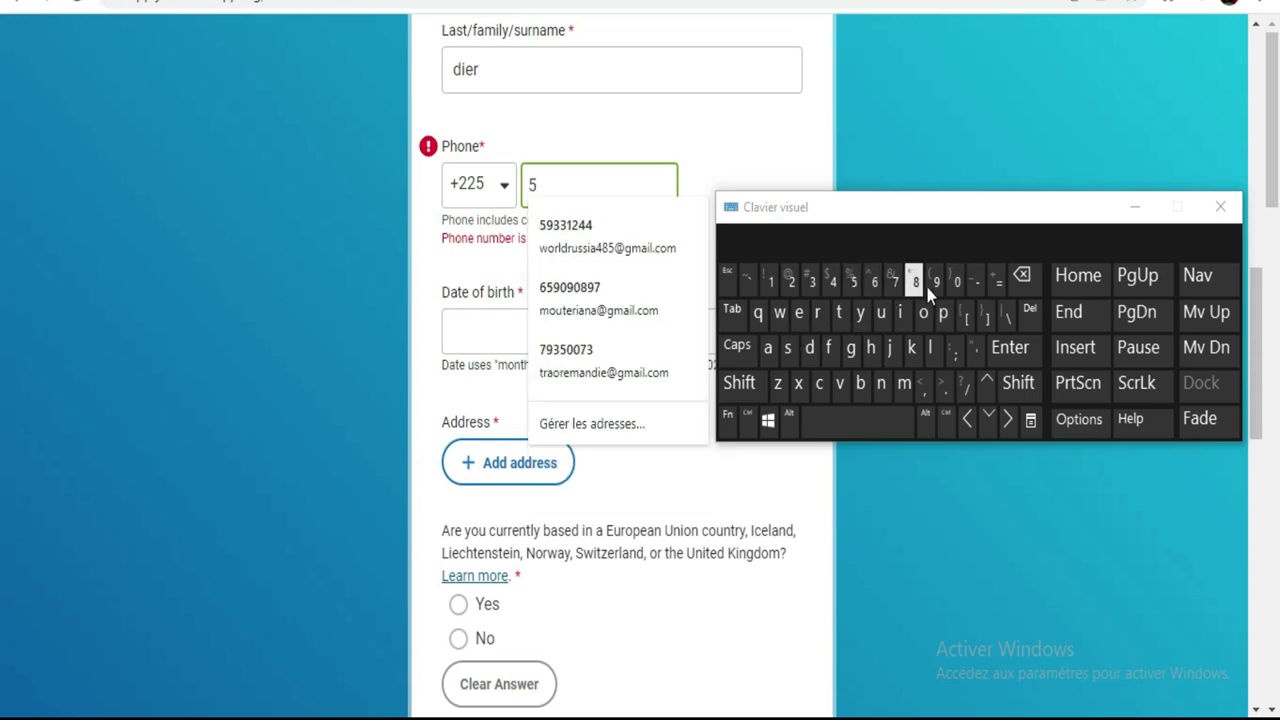
left_click(933, 285)
left_click(813, 284)
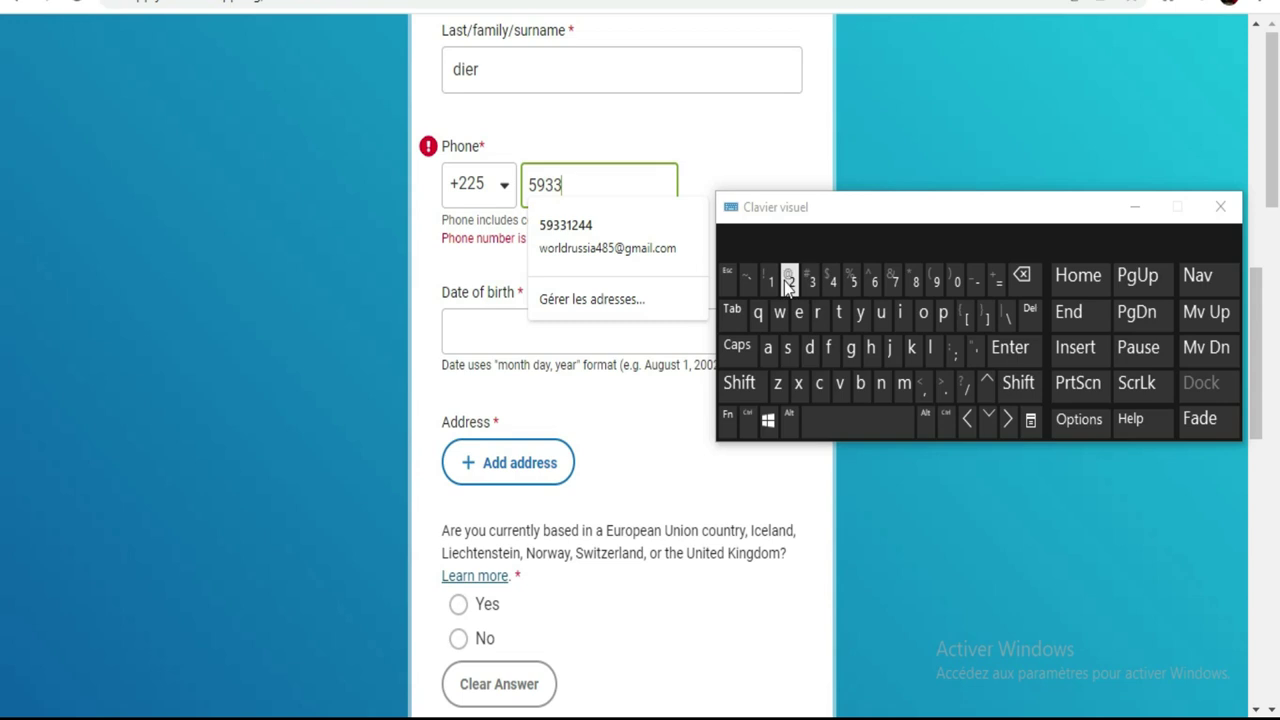
left_click(771, 282)
left_click(791, 282)
left_click(832, 282)
left_click(832, 282)
left_click(750, 162)
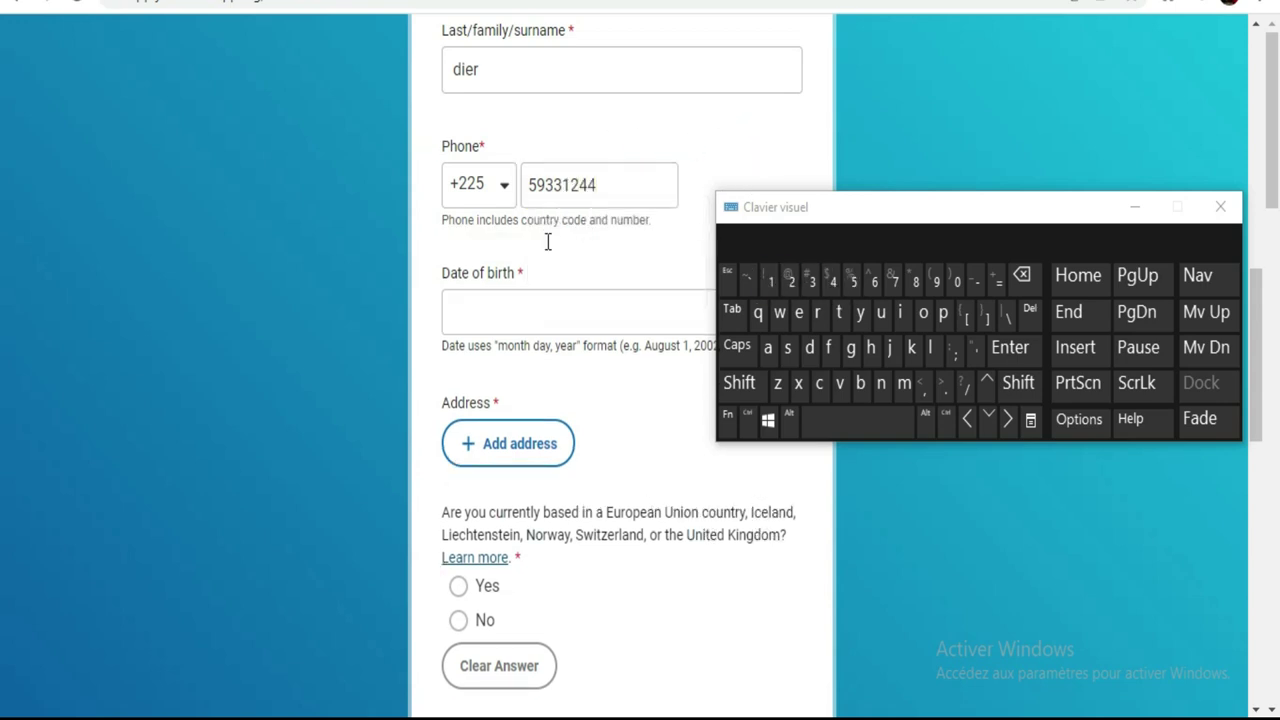
Move the on-screen keyboard clear of the Date of birth field and try to enter the applicant's birth date as written text
left_click_drag(878, 220, 979, 29)
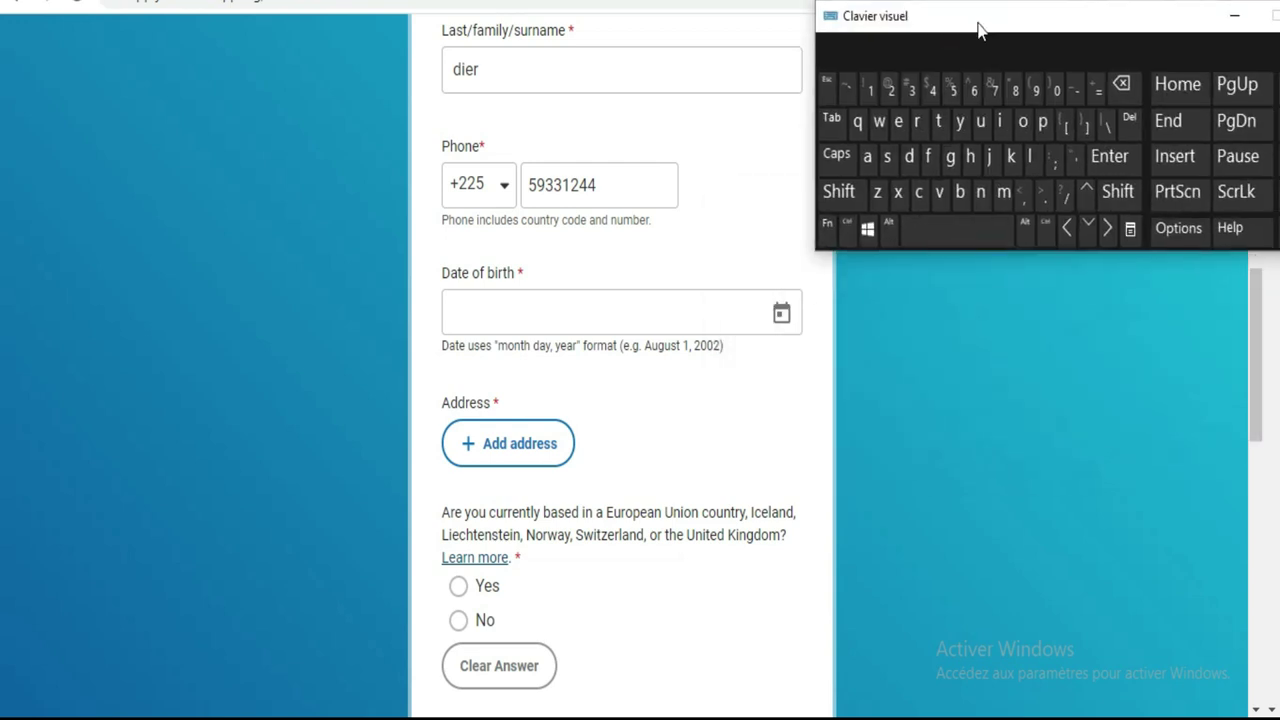
left_click(672, 305)
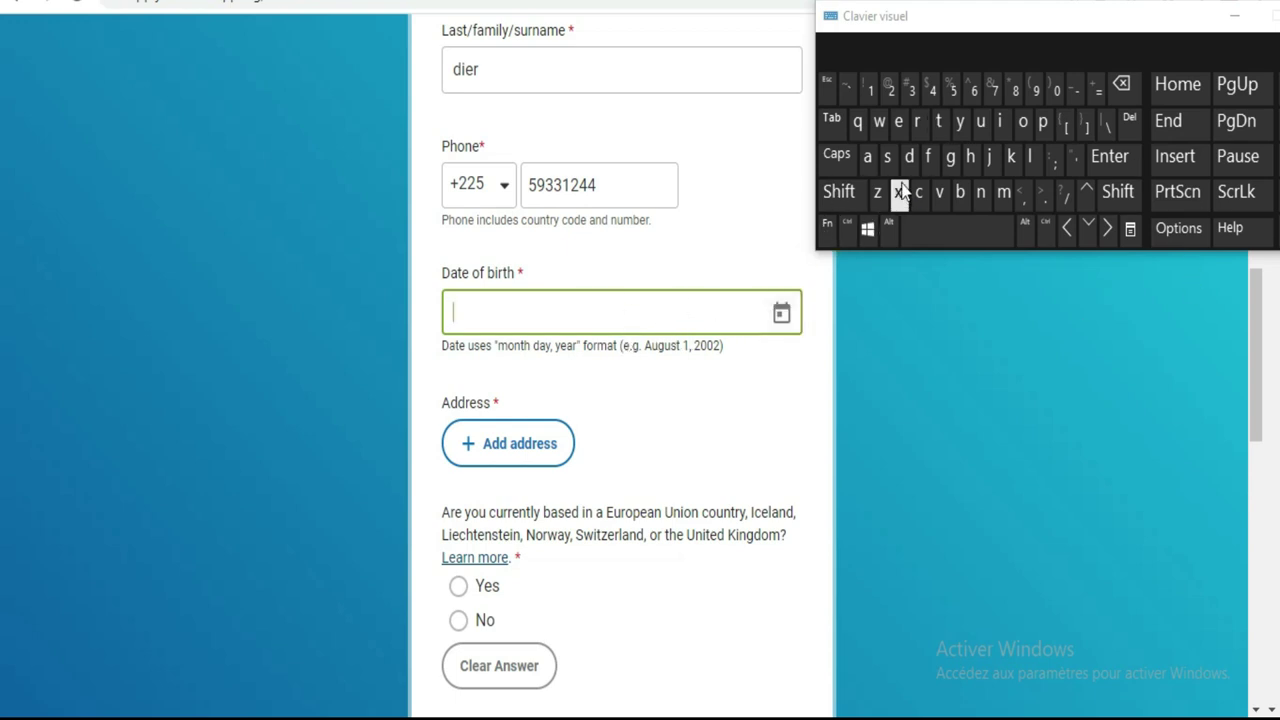
left_click(988, 162)
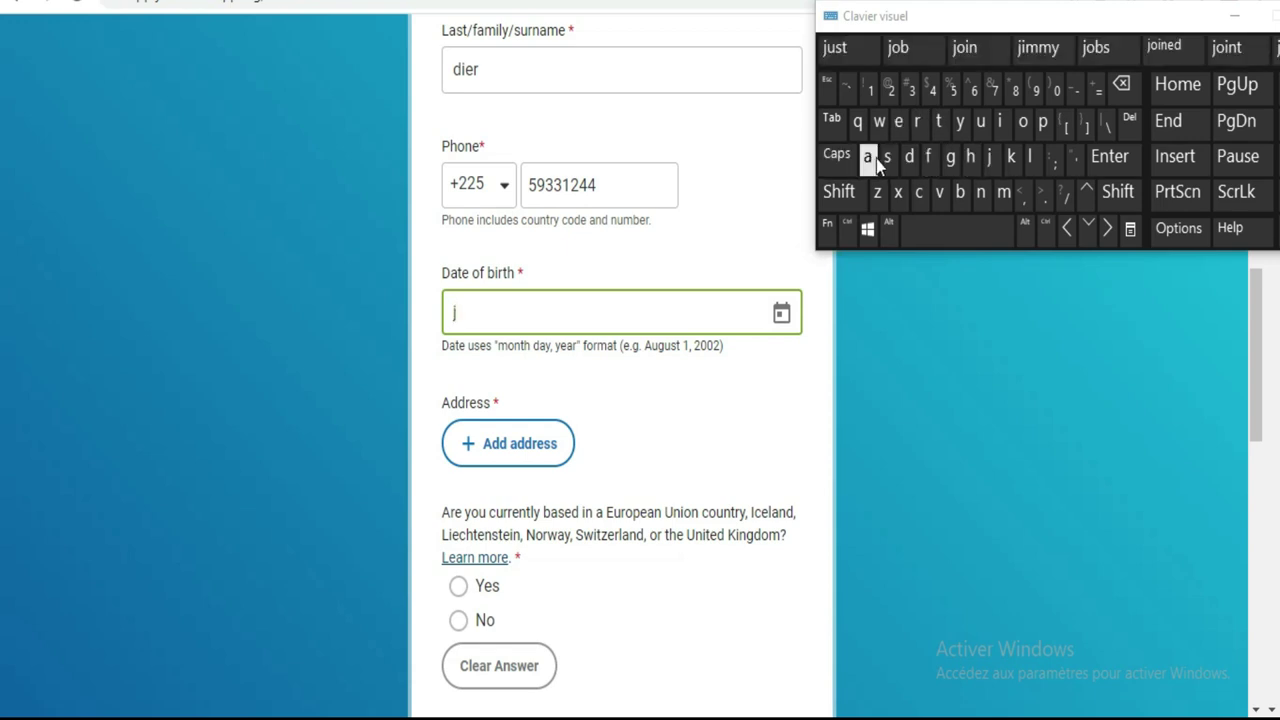
type("a")
left_click(981, 192)
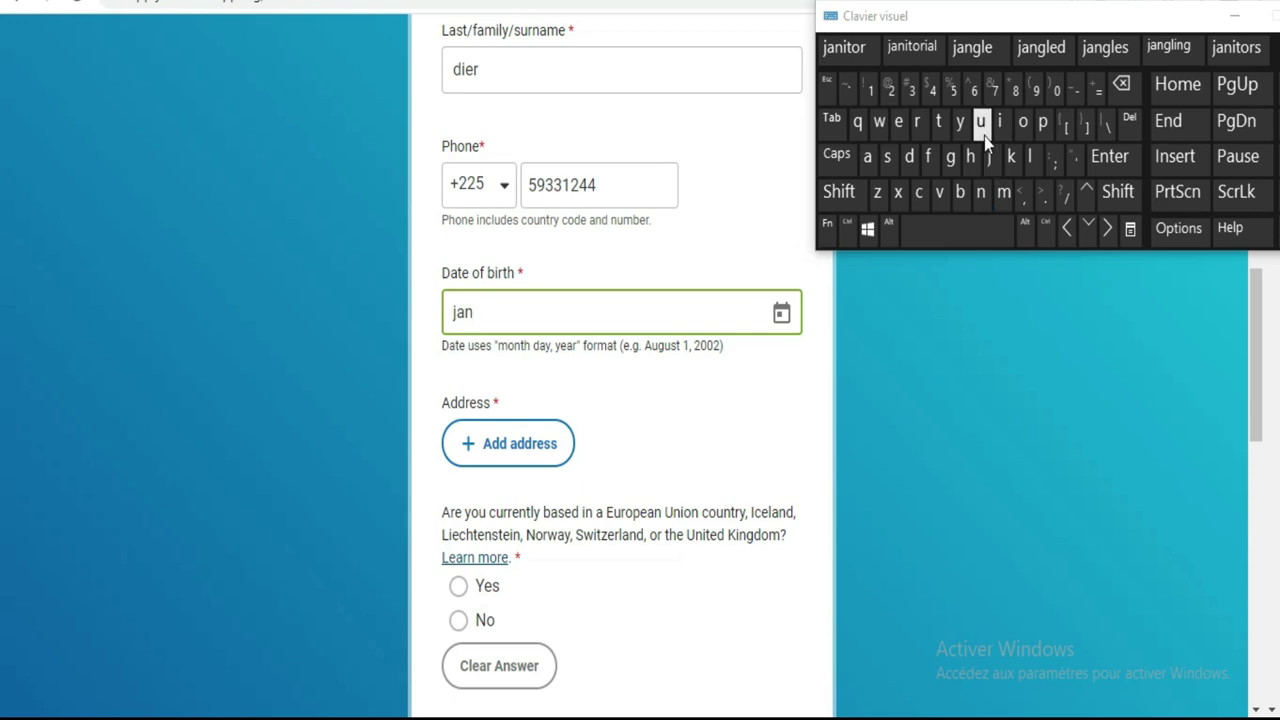
left_click(984, 136)
type("a")
left_click(914, 124)
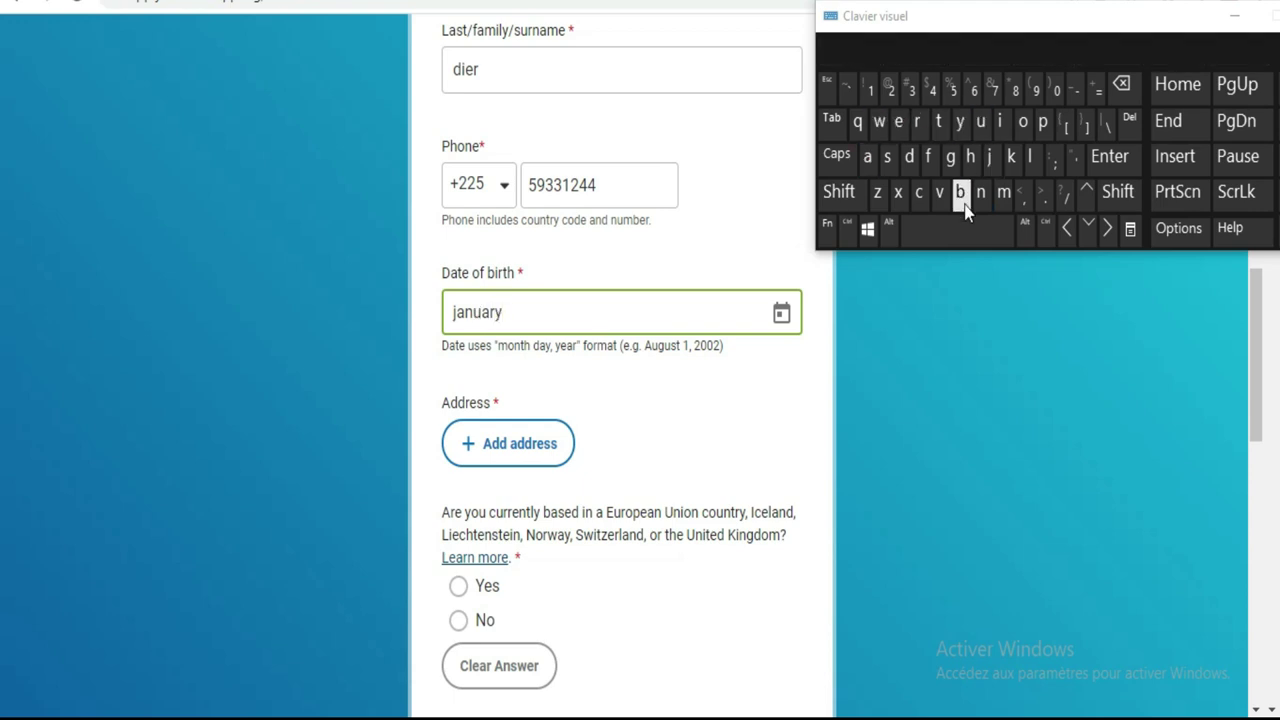
left_click(1148, 568)
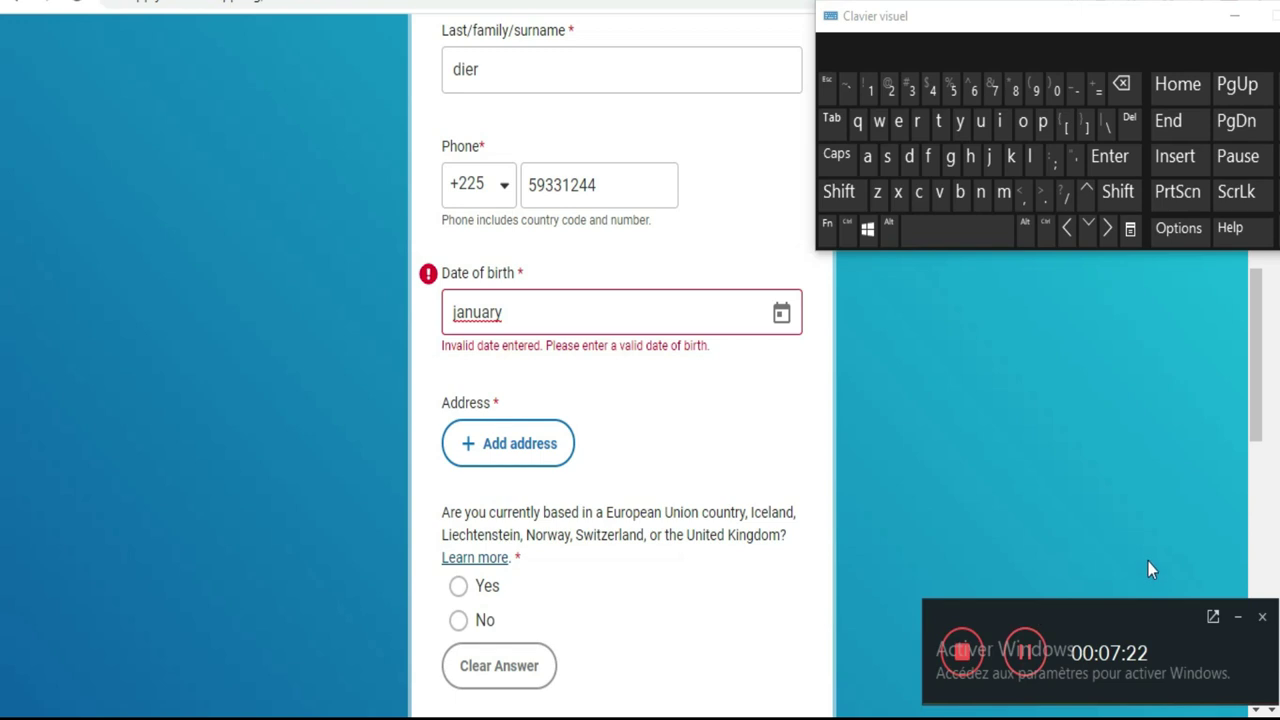
left_click(1241, 618)
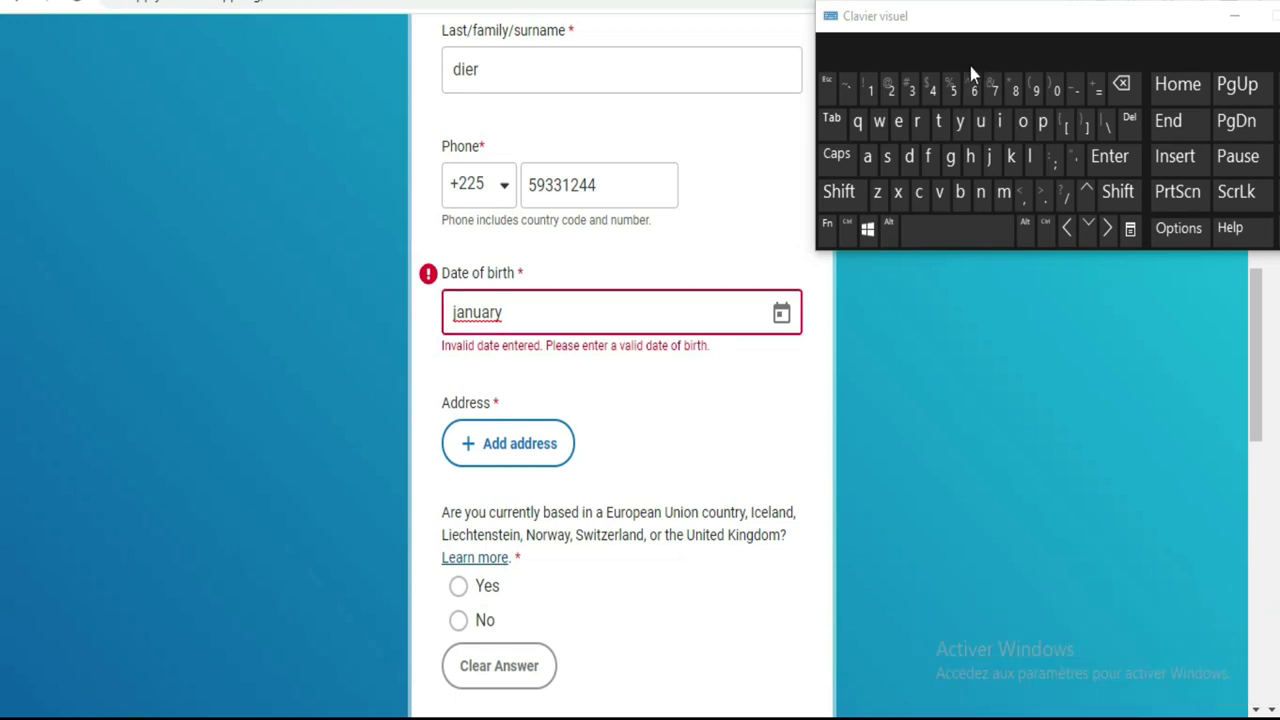
type("5")
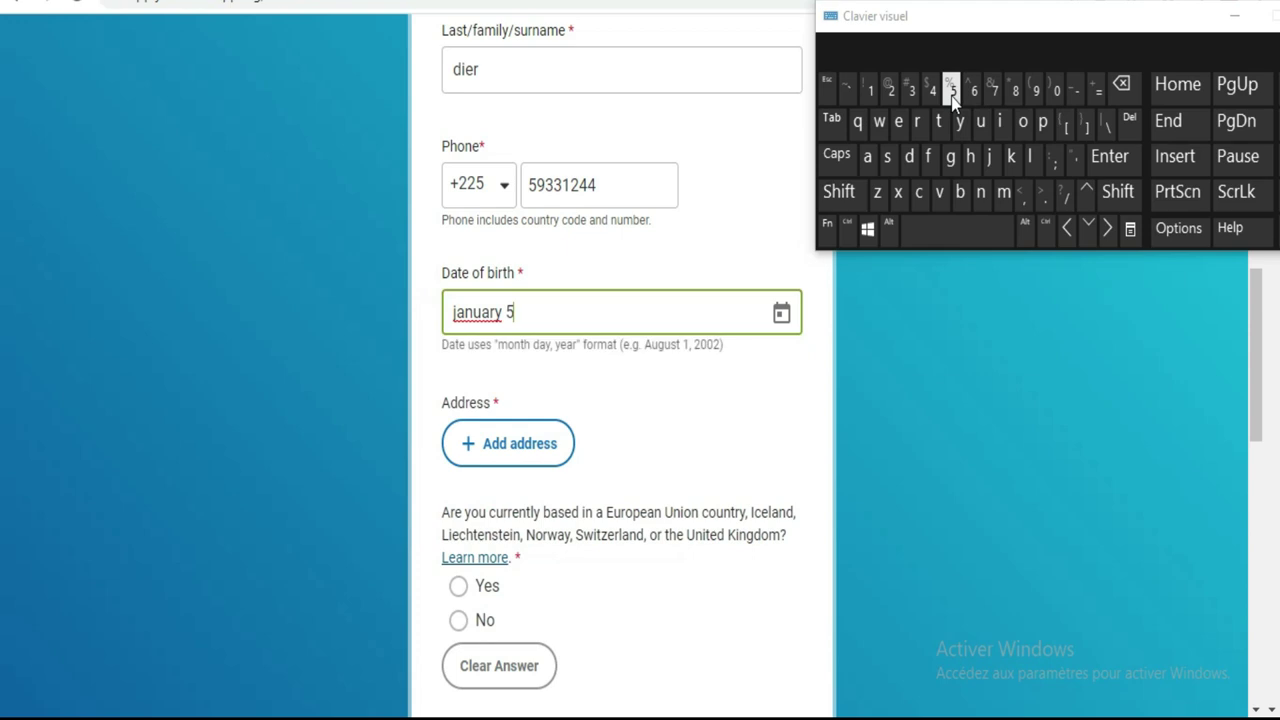
left_click(1024, 192)
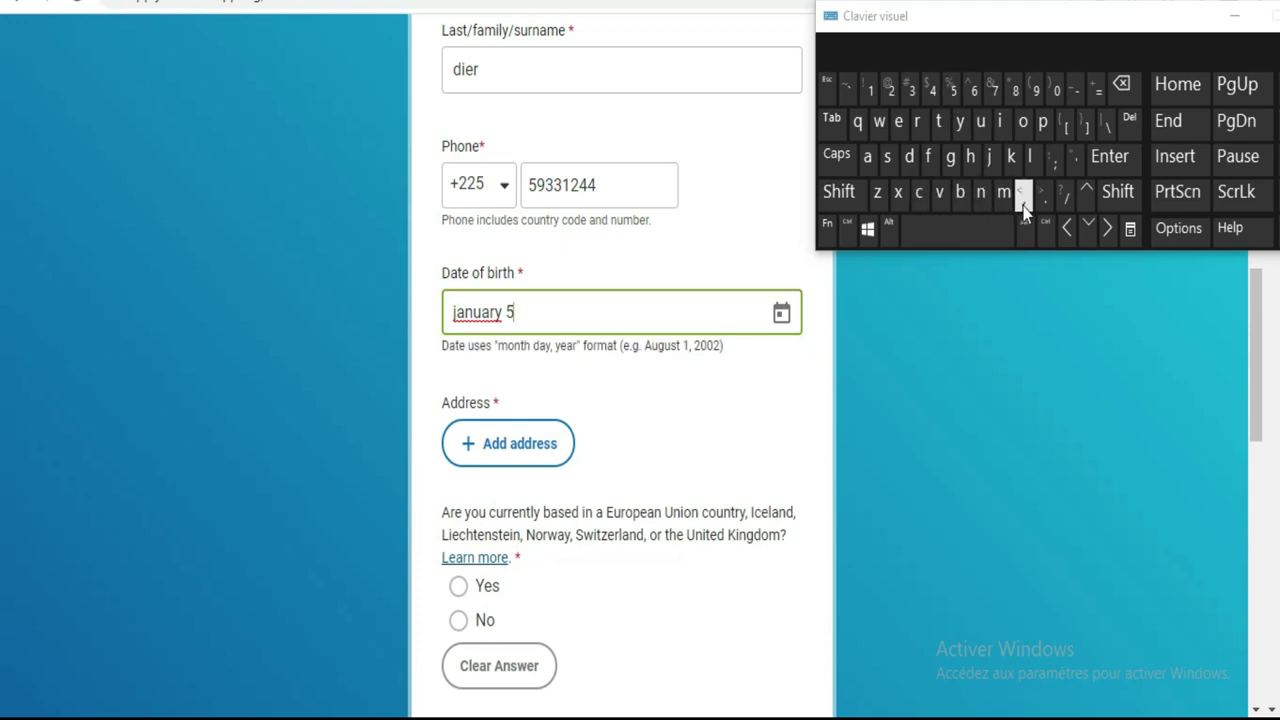
left_click(888, 92)
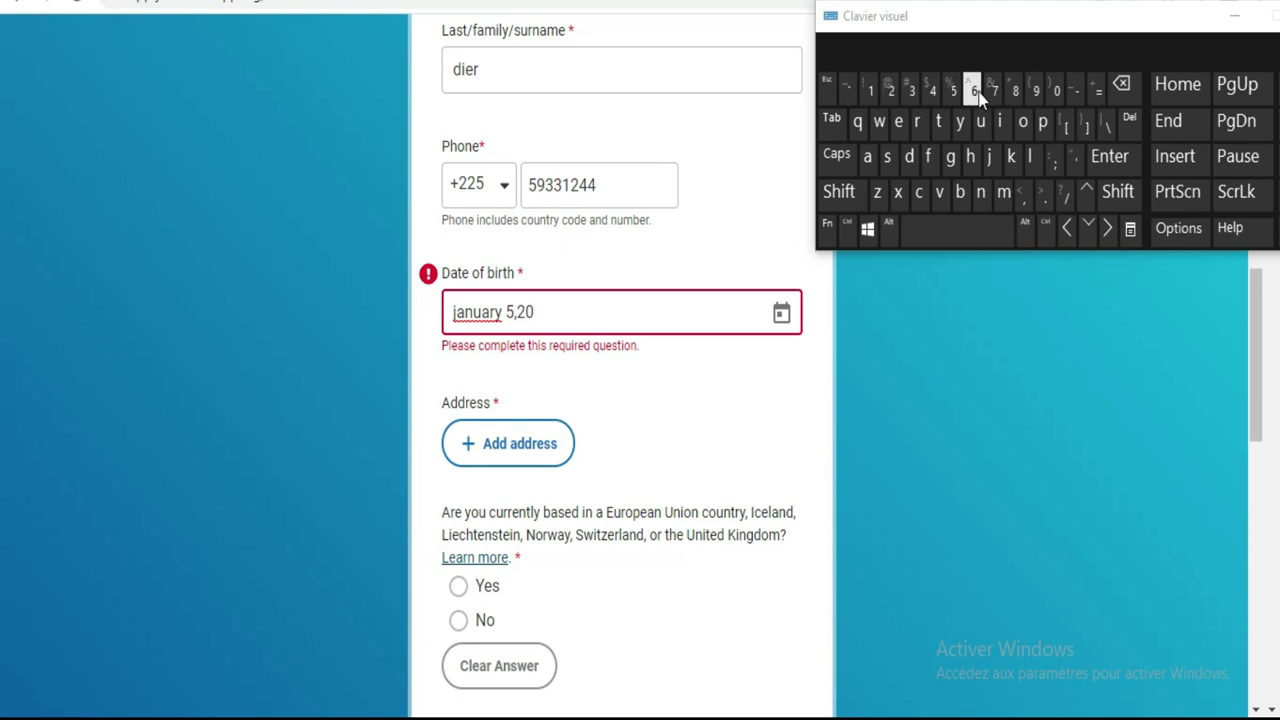
left_click(1052, 100)
left_click(935, 98)
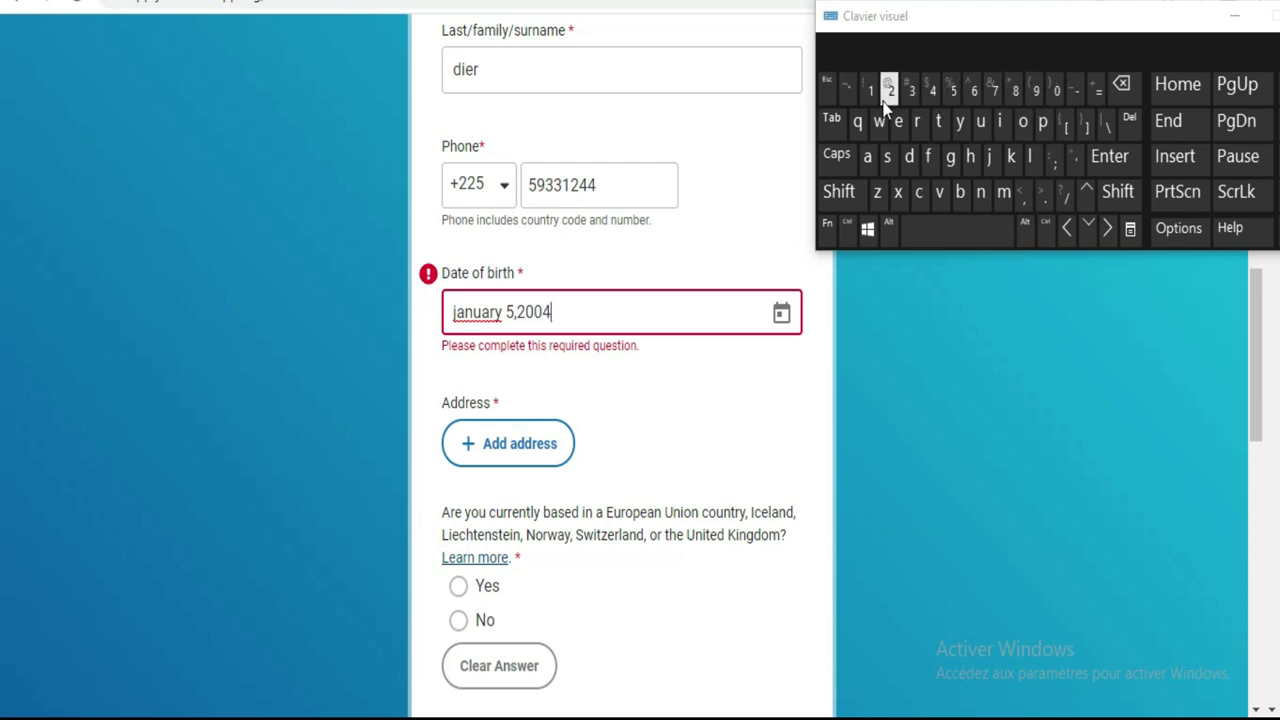
left_click(651, 375)
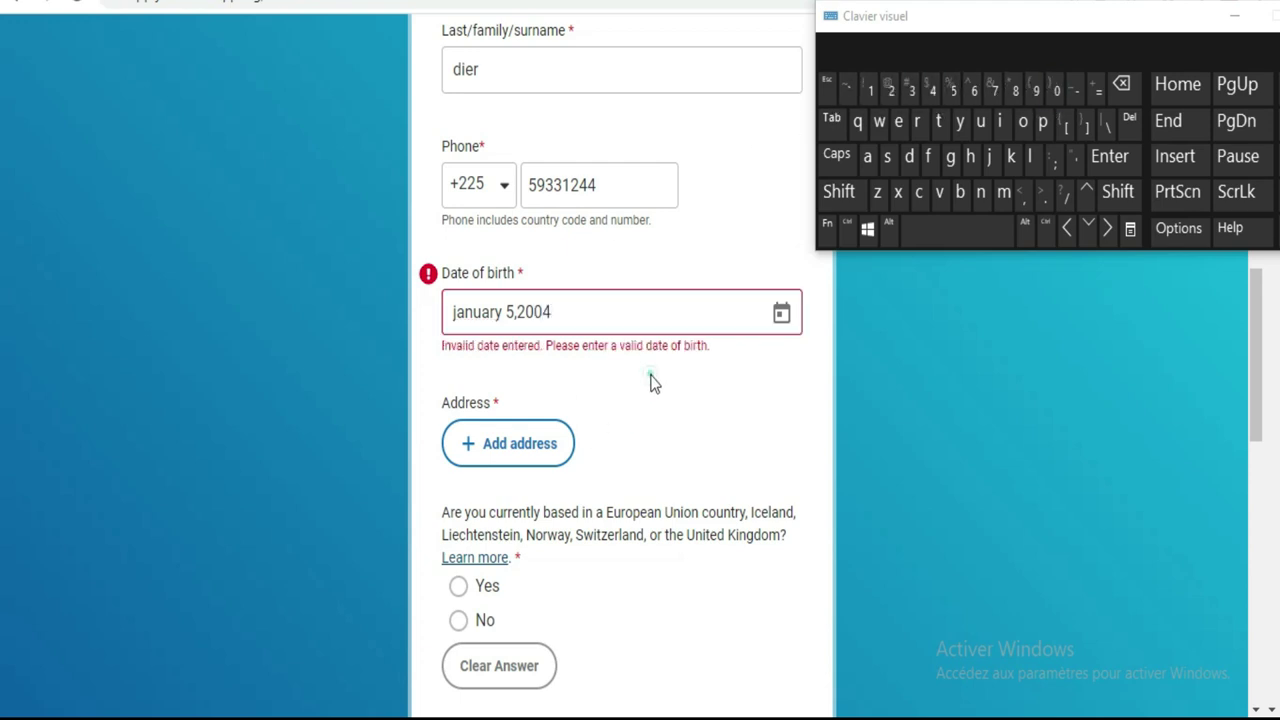
Choose the applicant's date of birth from the calendar picker, selecting its year, month and day
left_click(790, 328)
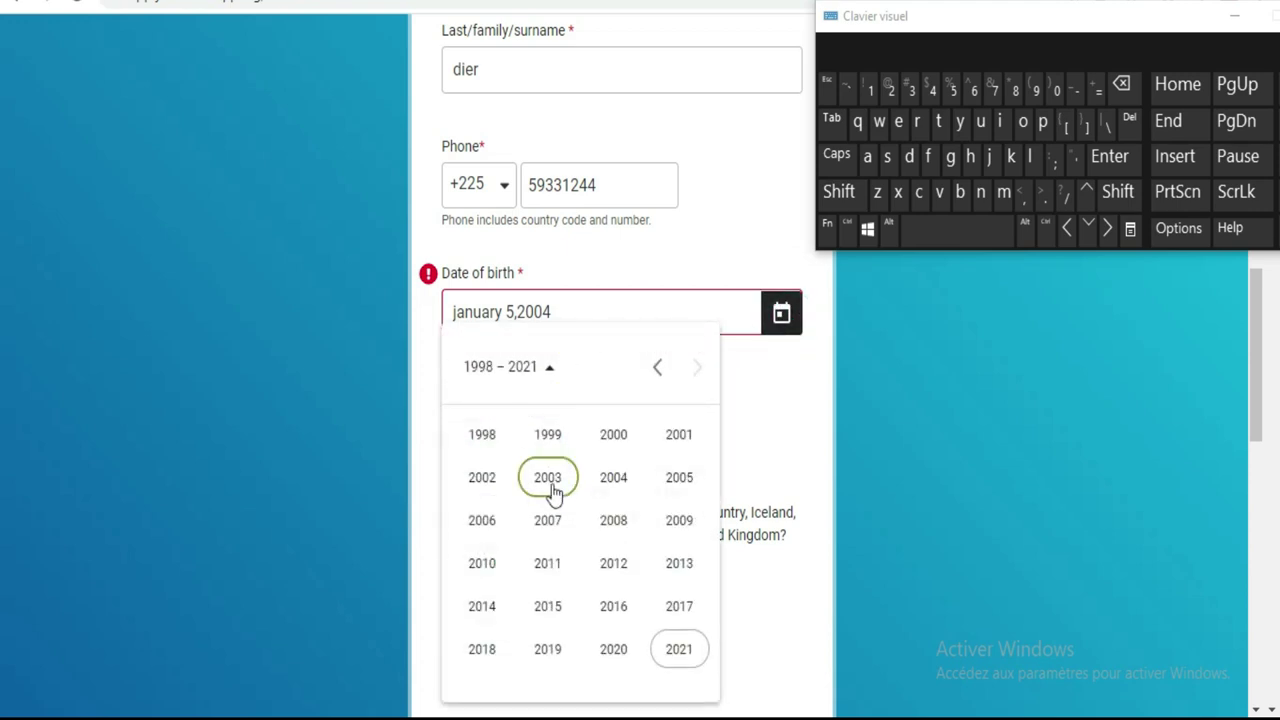
left_click(613, 479)
left_click(552, 481)
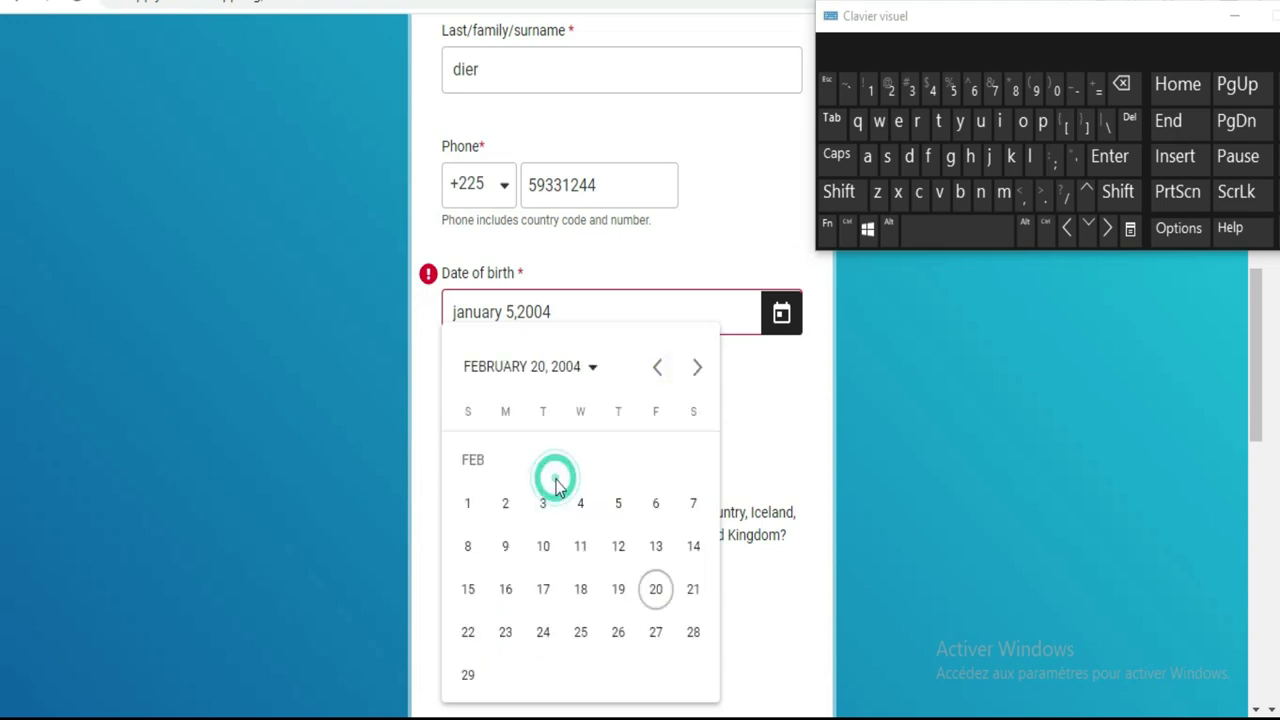
left_click(580, 546)
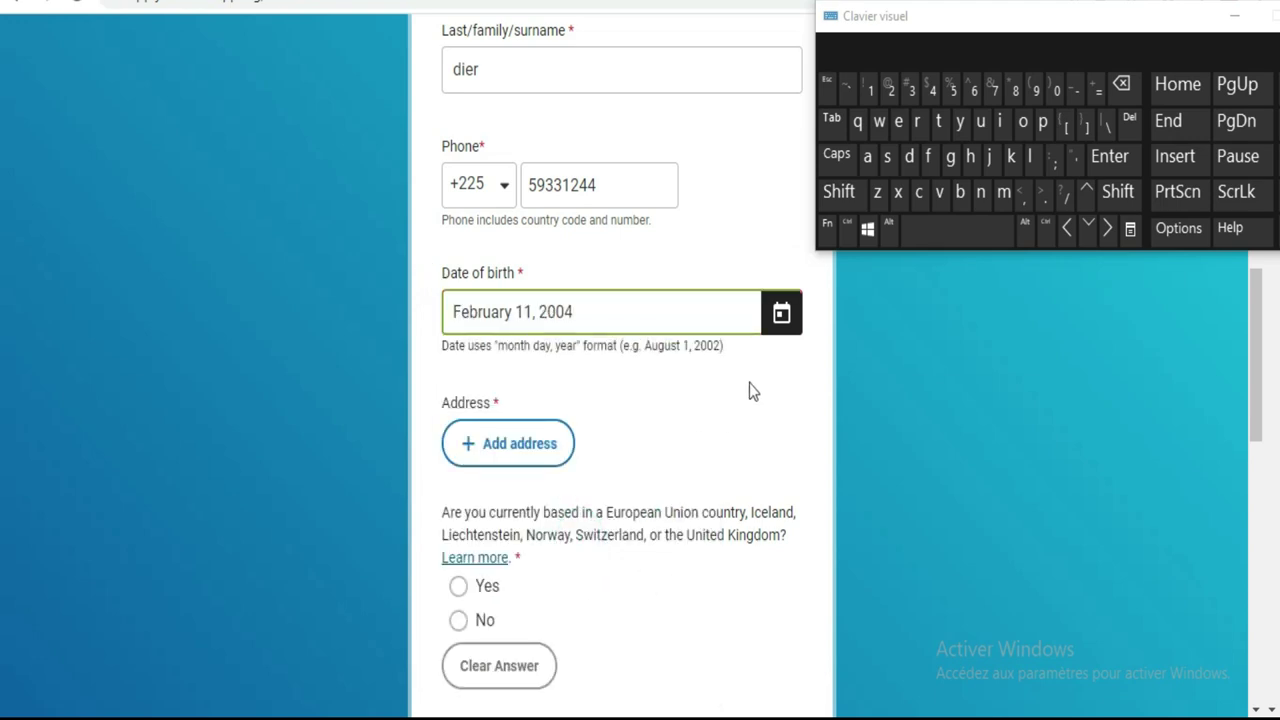
left_click(700, 416)
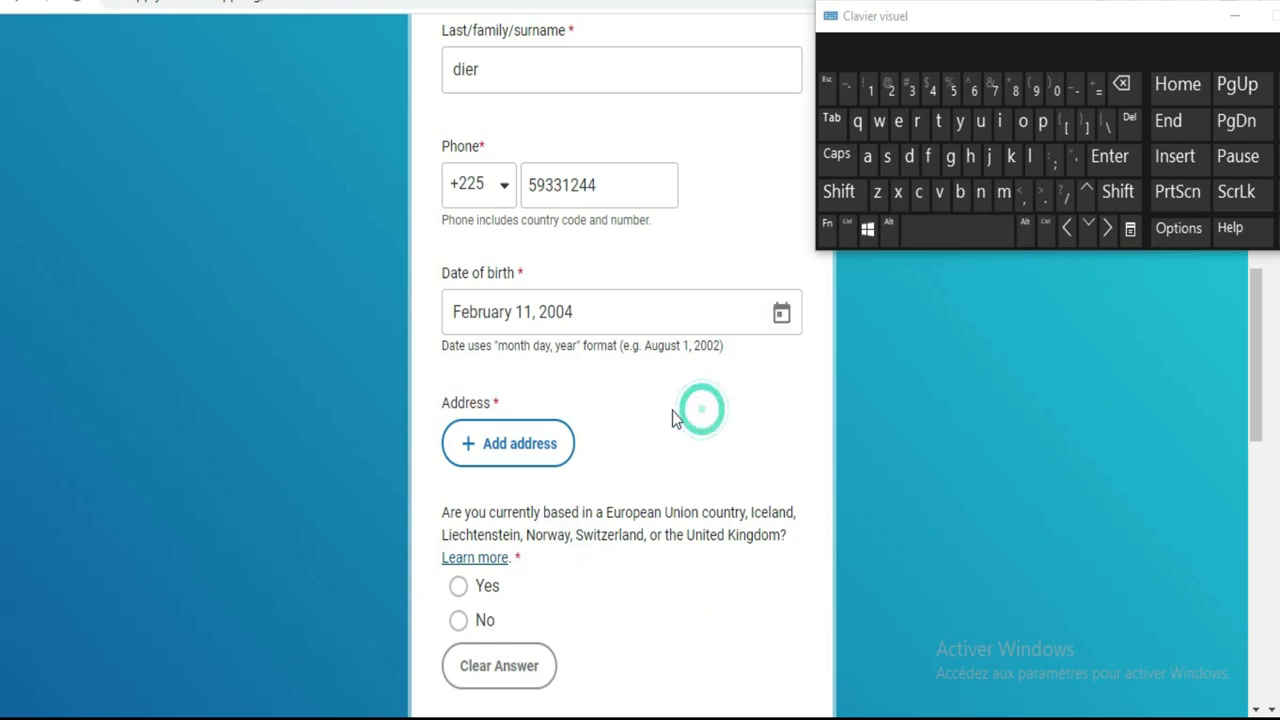
Start adding the applicant's address and set its Country/Region/Territory to Cote D'Ivoire
left_click(540, 440)
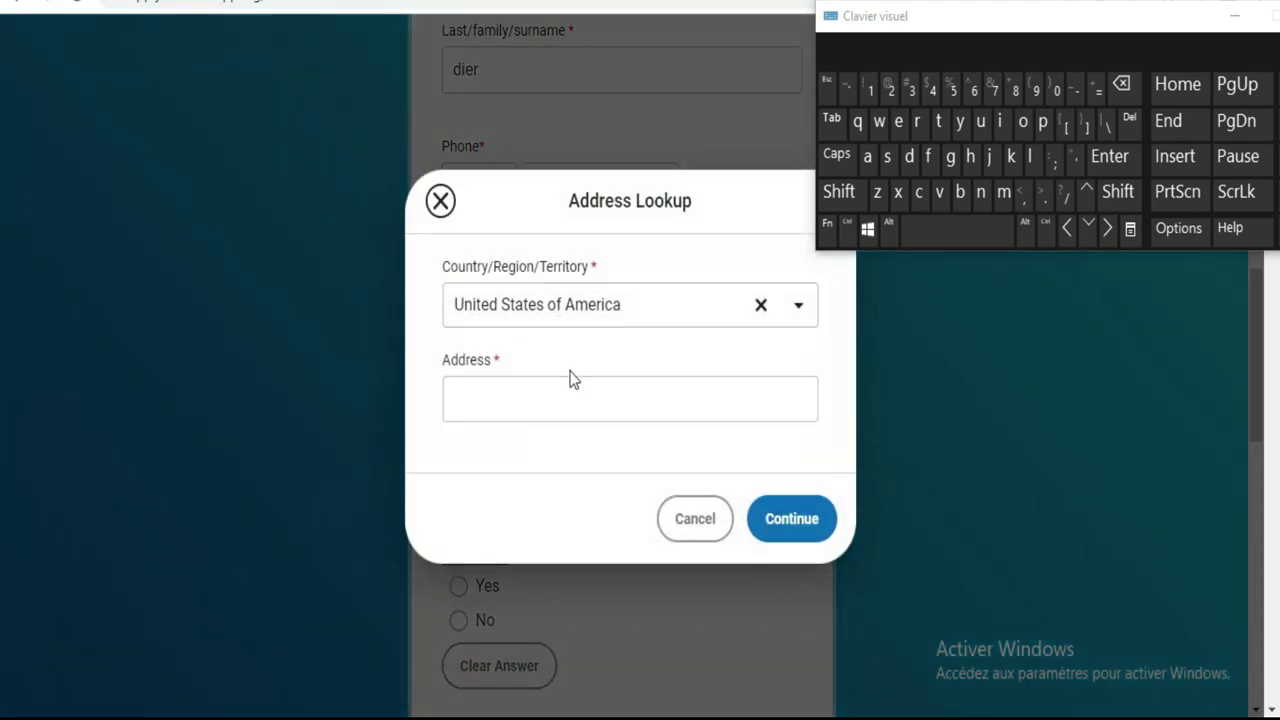
left_click(797, 313)
scroll(578, 414, "down", 5)
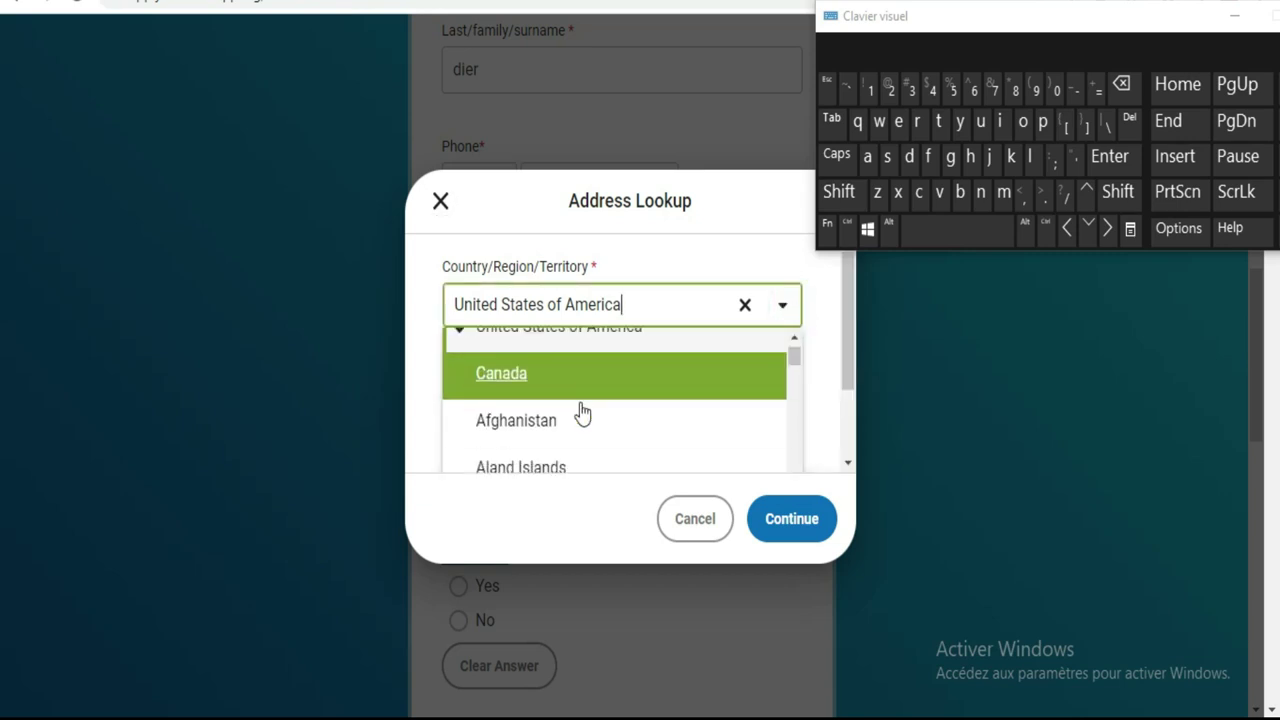
scroll(581, 414, "down", 15)
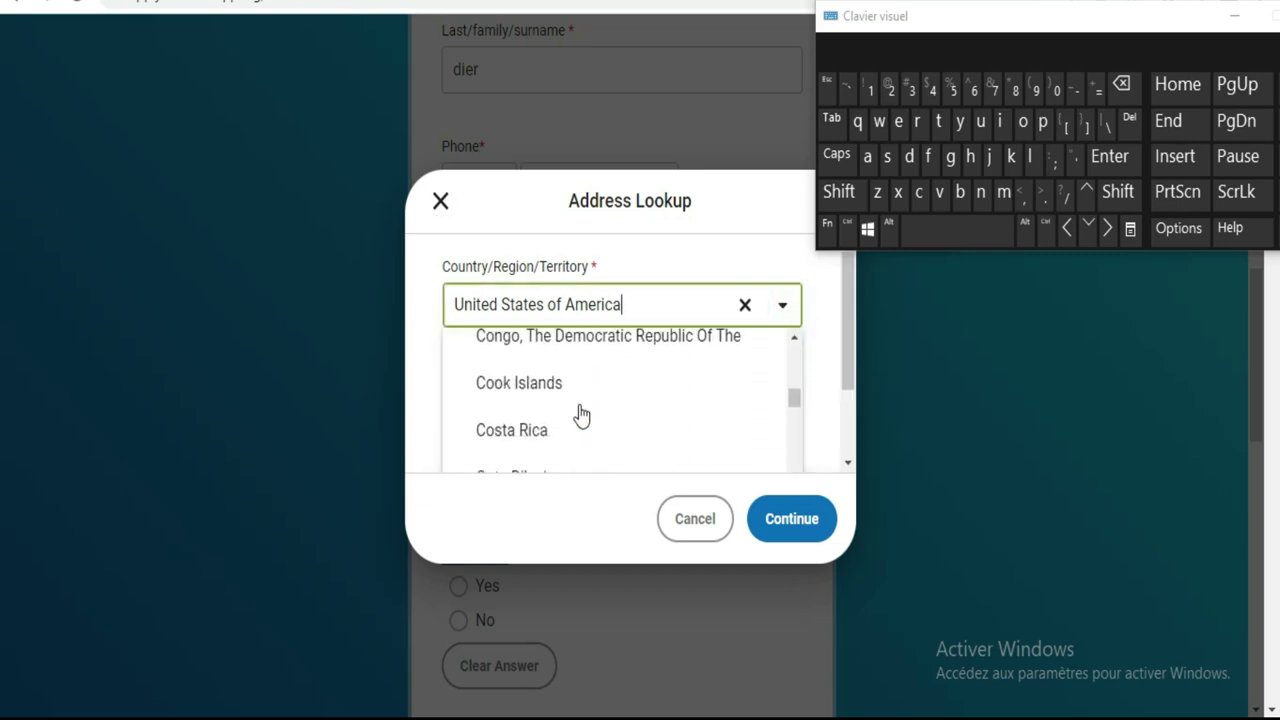
scroll(578, 416, "up", 2)
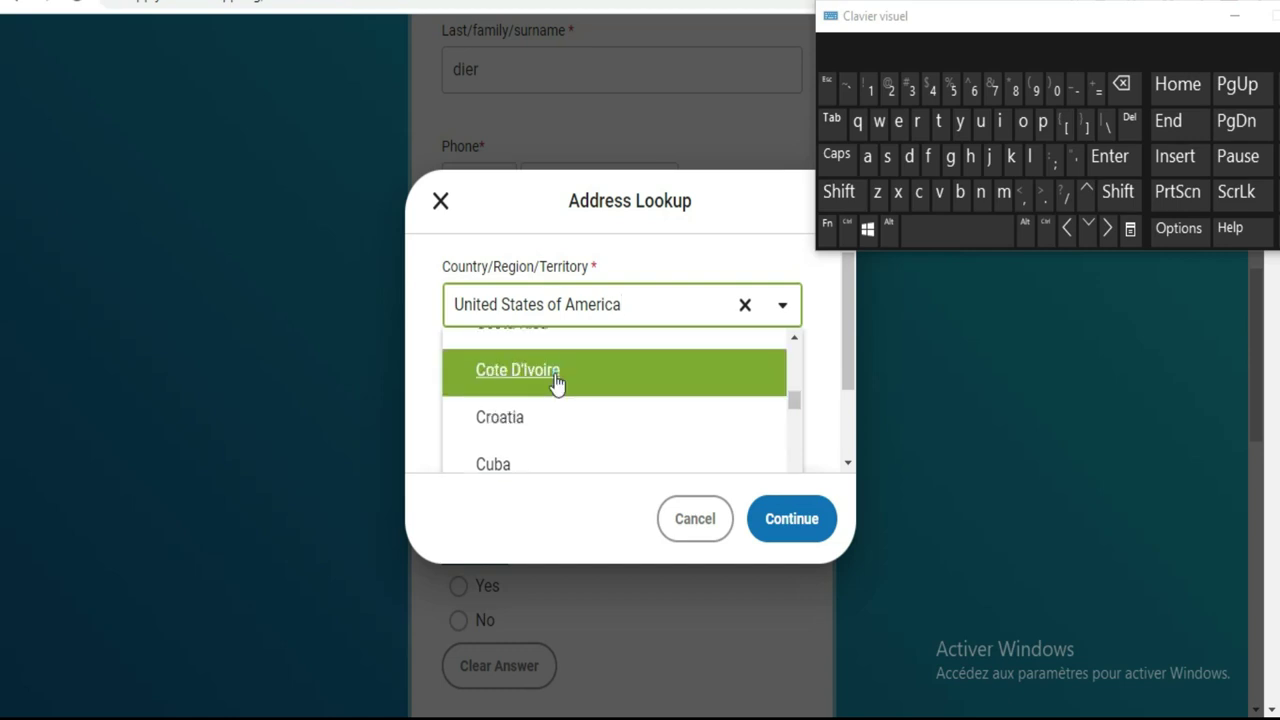
left_click(557, 378)
left_click(530, 406)
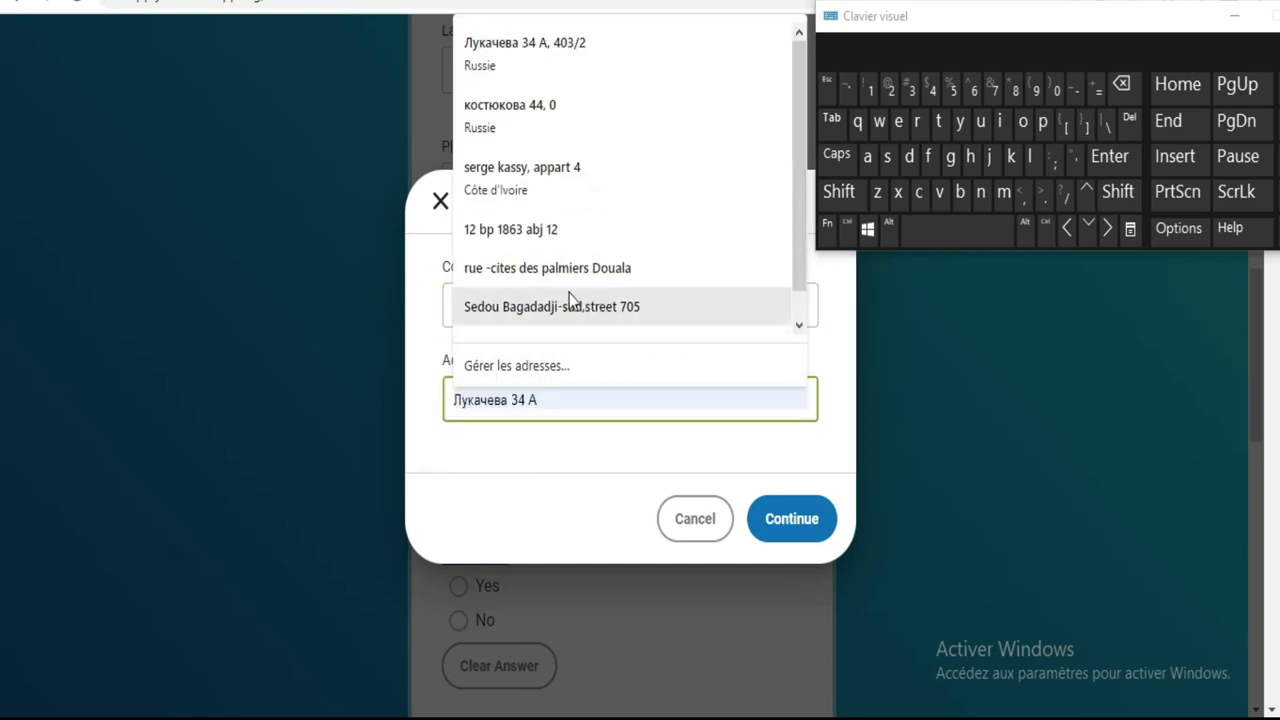
left_click(520, 183)
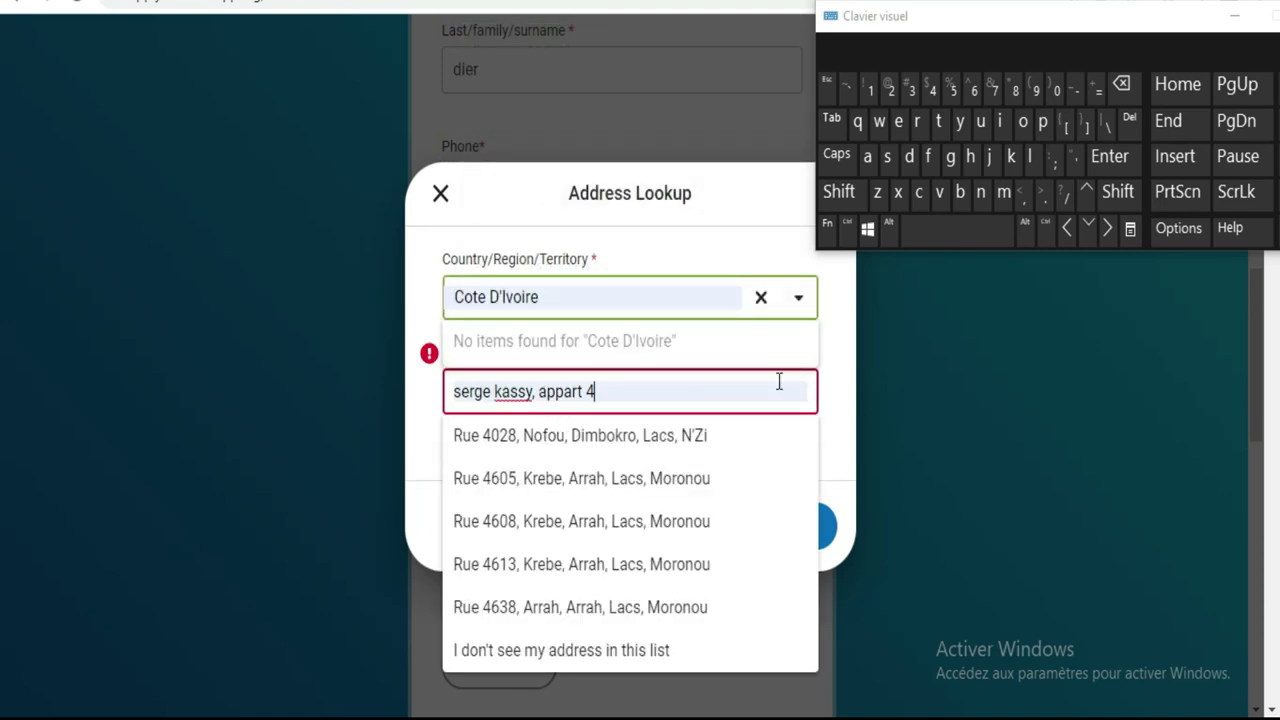
left_click(613, 386)
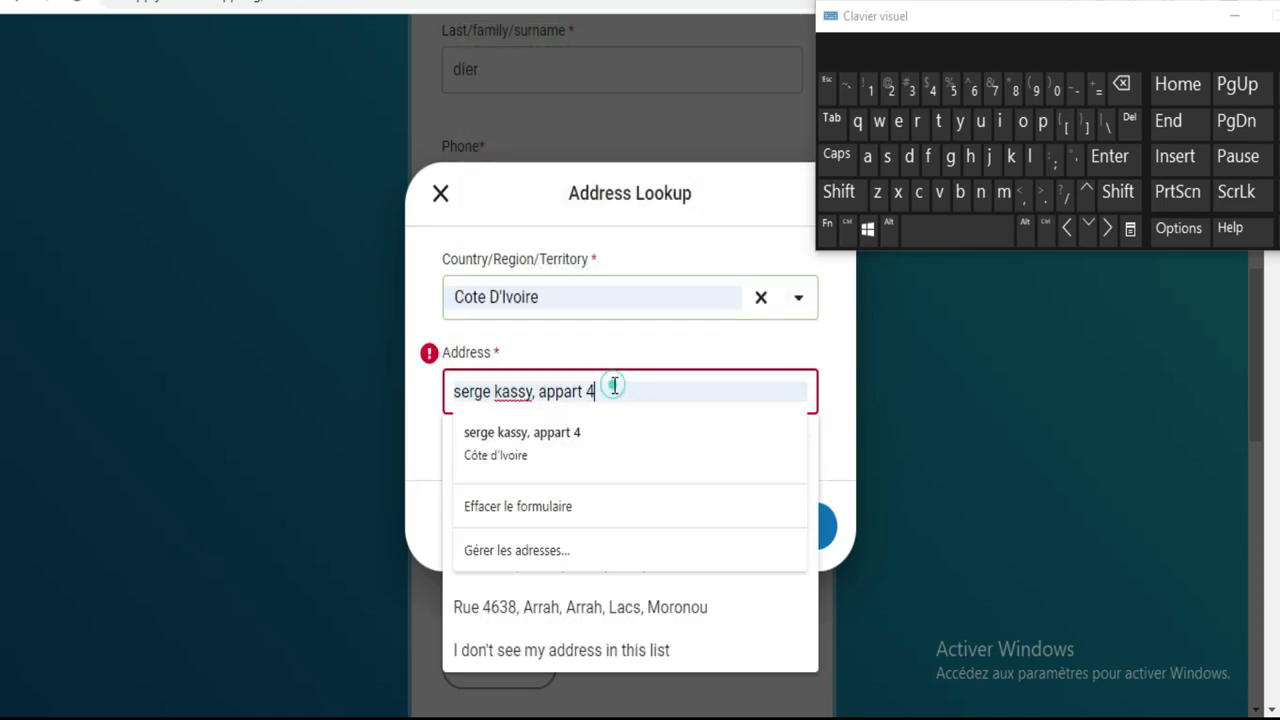
left_click(845, 364)
left_click(705, 396)
left_click_drag(1126, 91, 1126, 91)
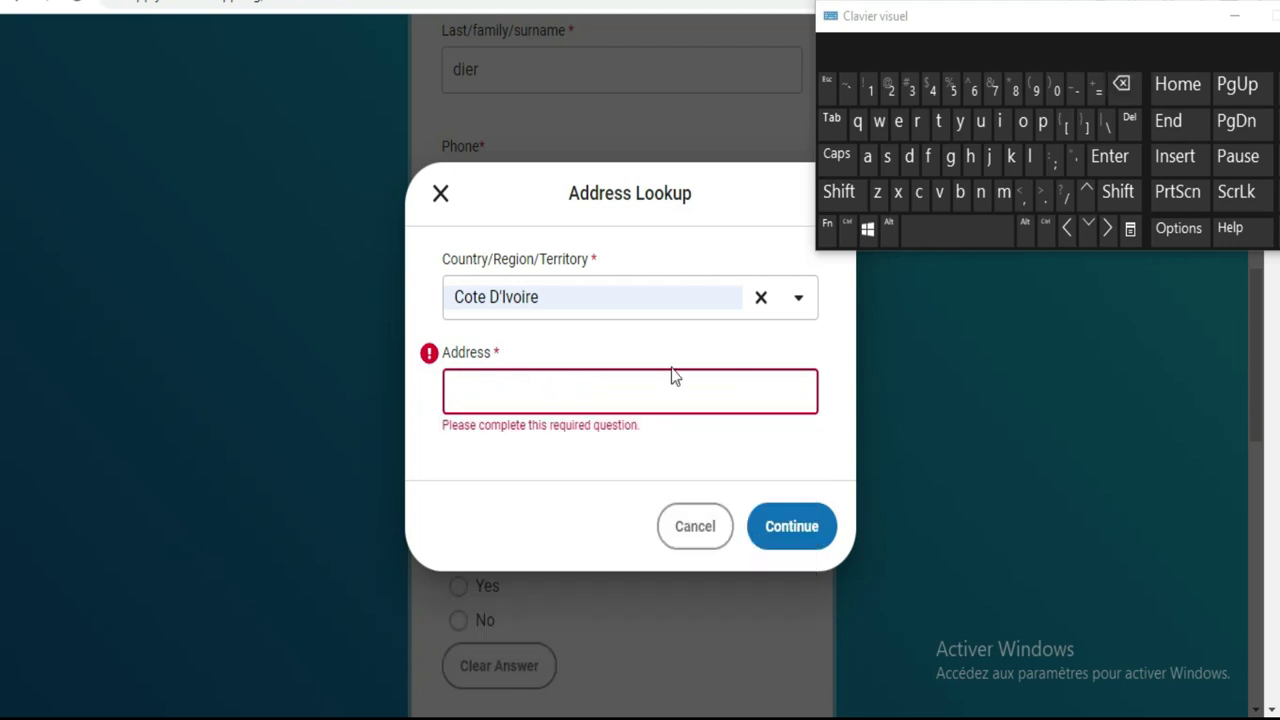
Look up the applicant's postal address from a saved entry, confirm the suggested Anyama, Abidjan match, and save the account login in the browser
left_click(868, 92)
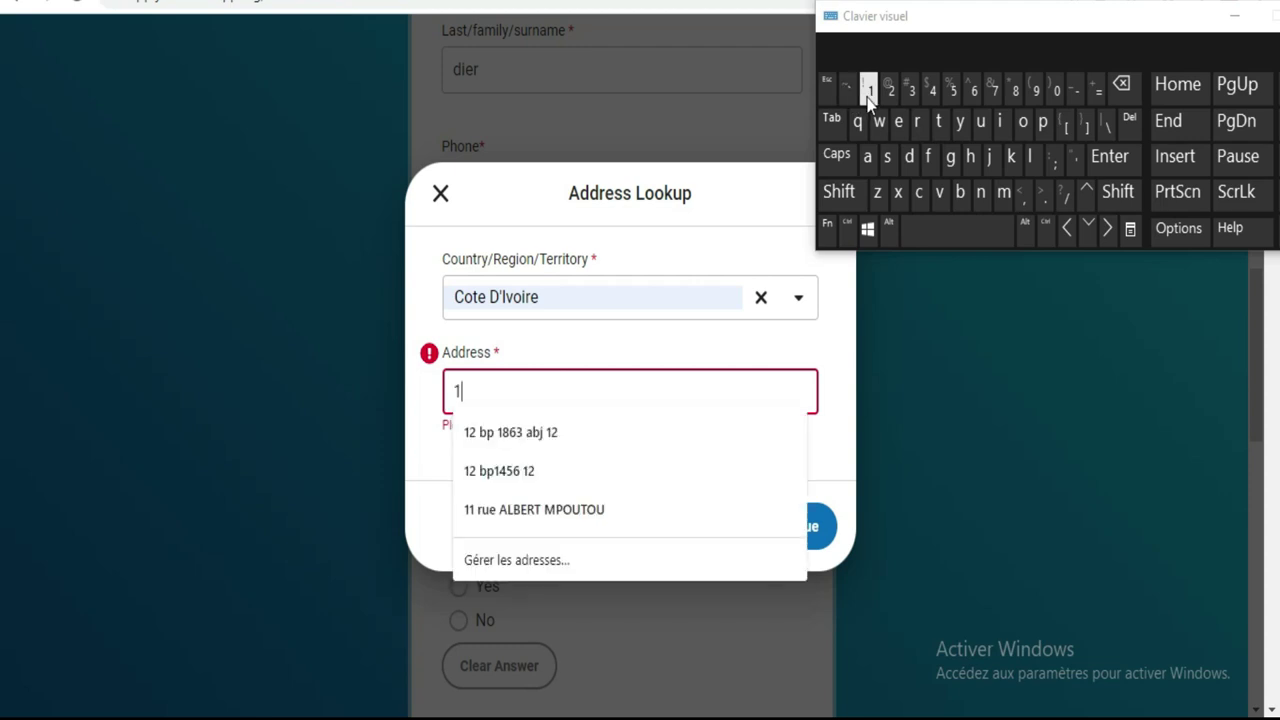
left_click(540, 434)
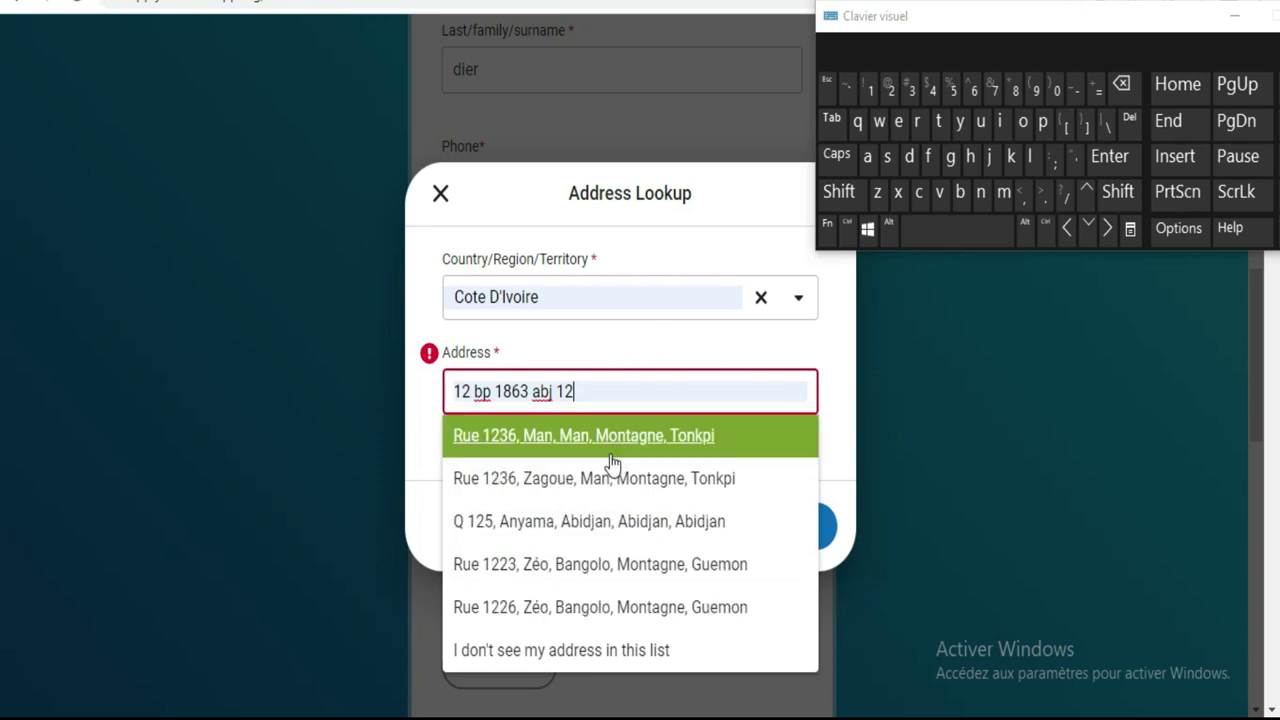
scroll(610, 461, "down", 3)
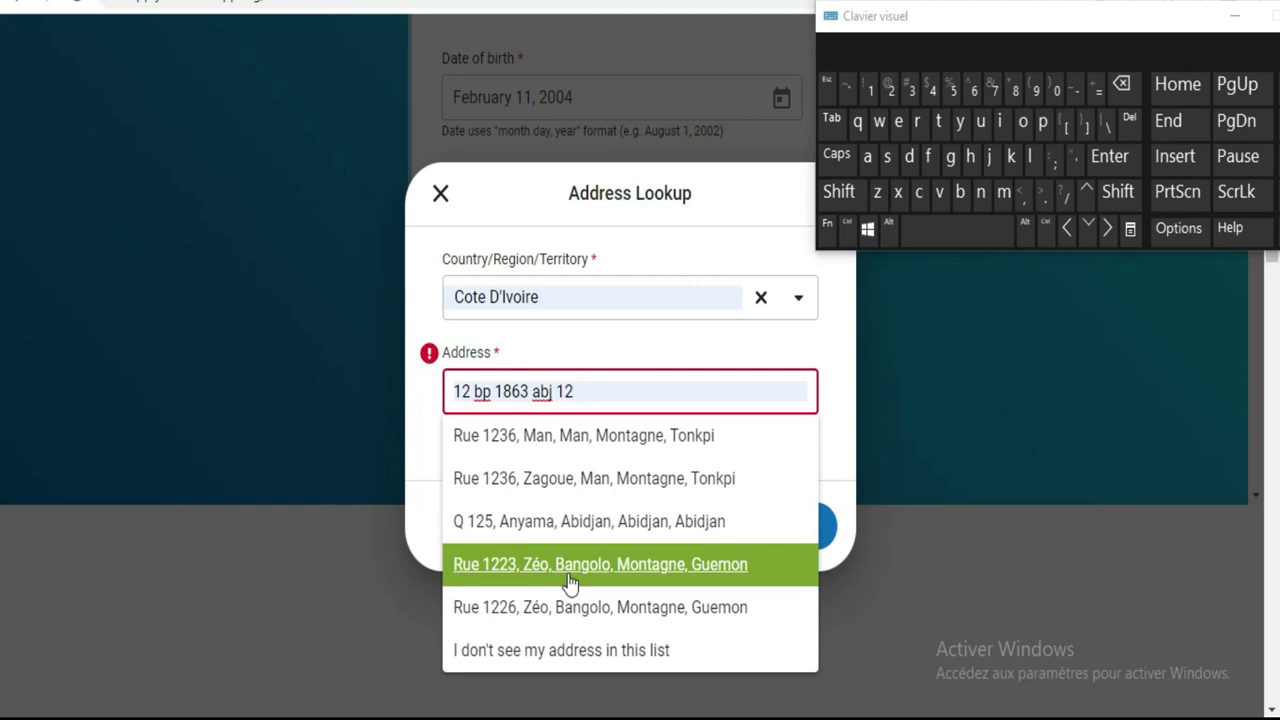
left_click(568, 540)
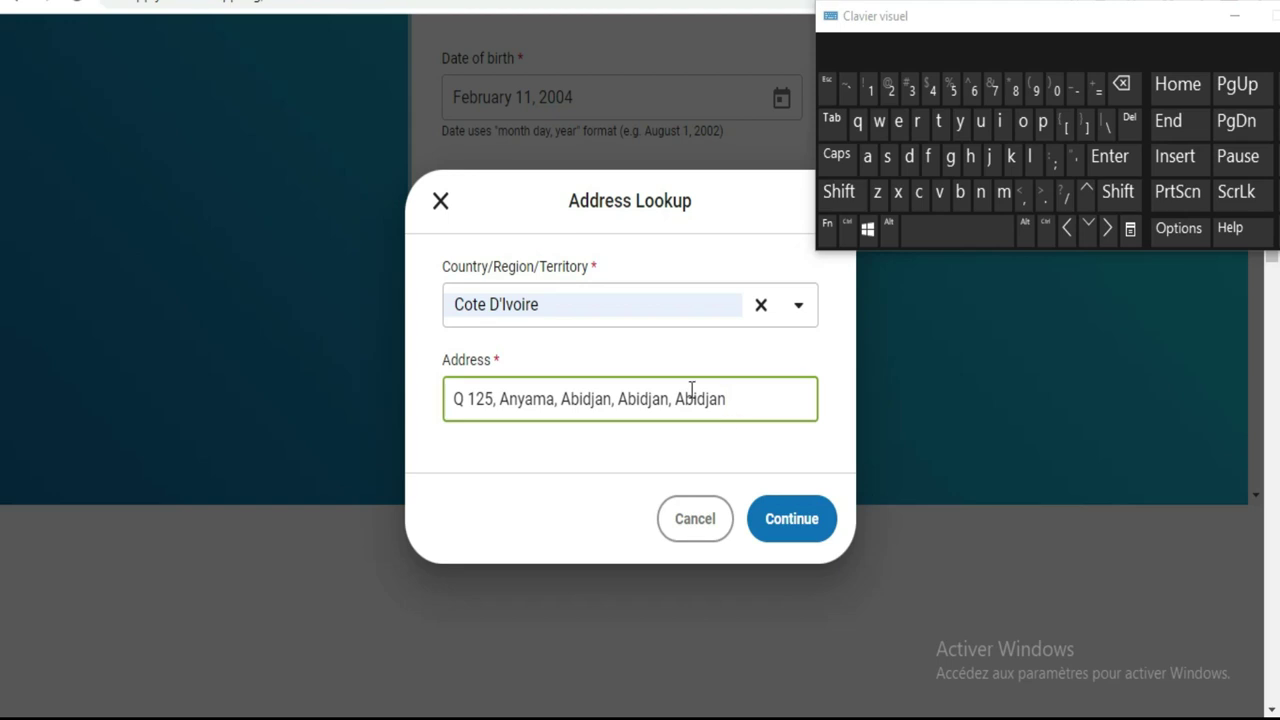
left_click(793, 535)
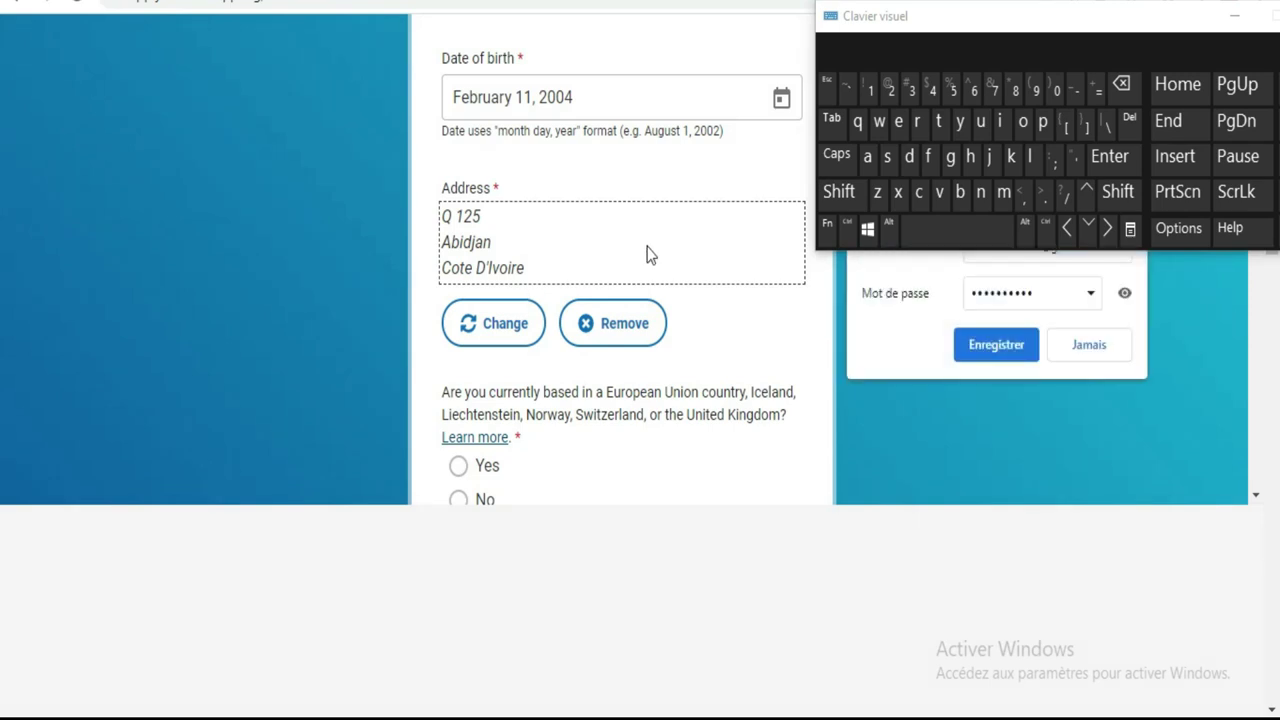
left_click(992, 345)
Answer No to being based in a European Union country and choose applying as a first-year student starting college in 2021 or 2022
scroll(512, 213, "down", 3)
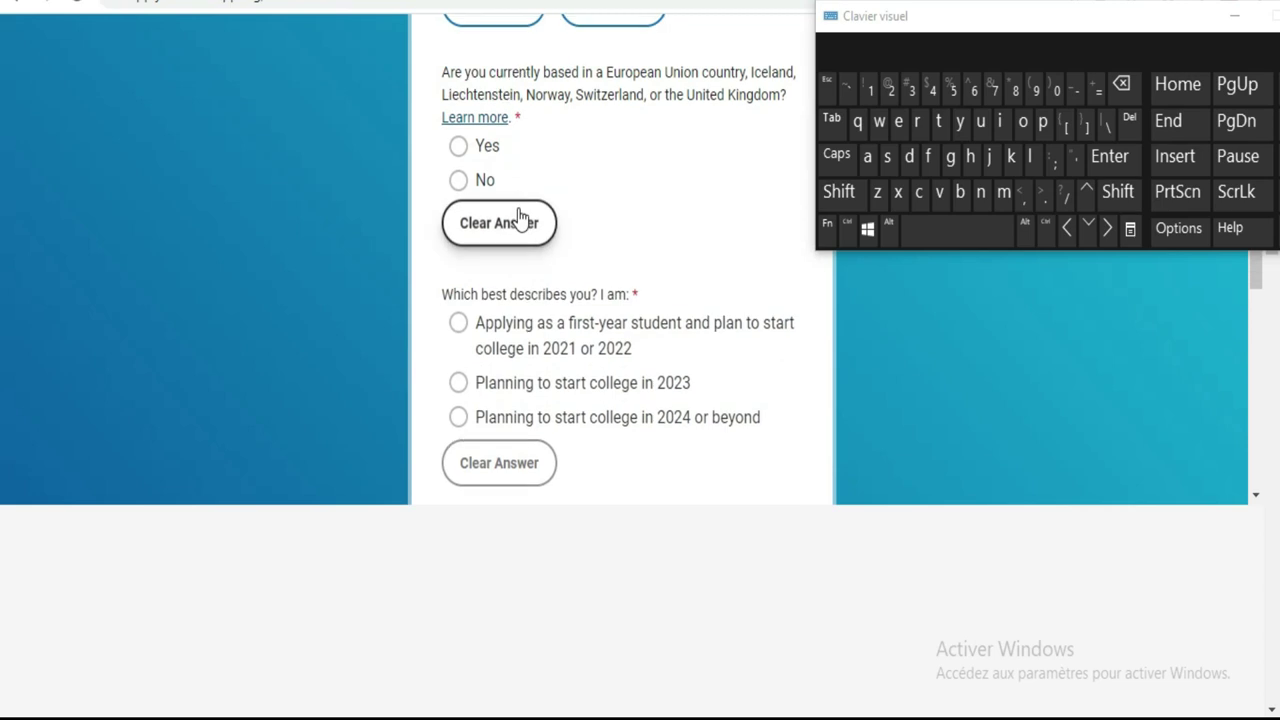
scroll(519, 218, "up", 2)
scroll(521, 217, "down", 2)
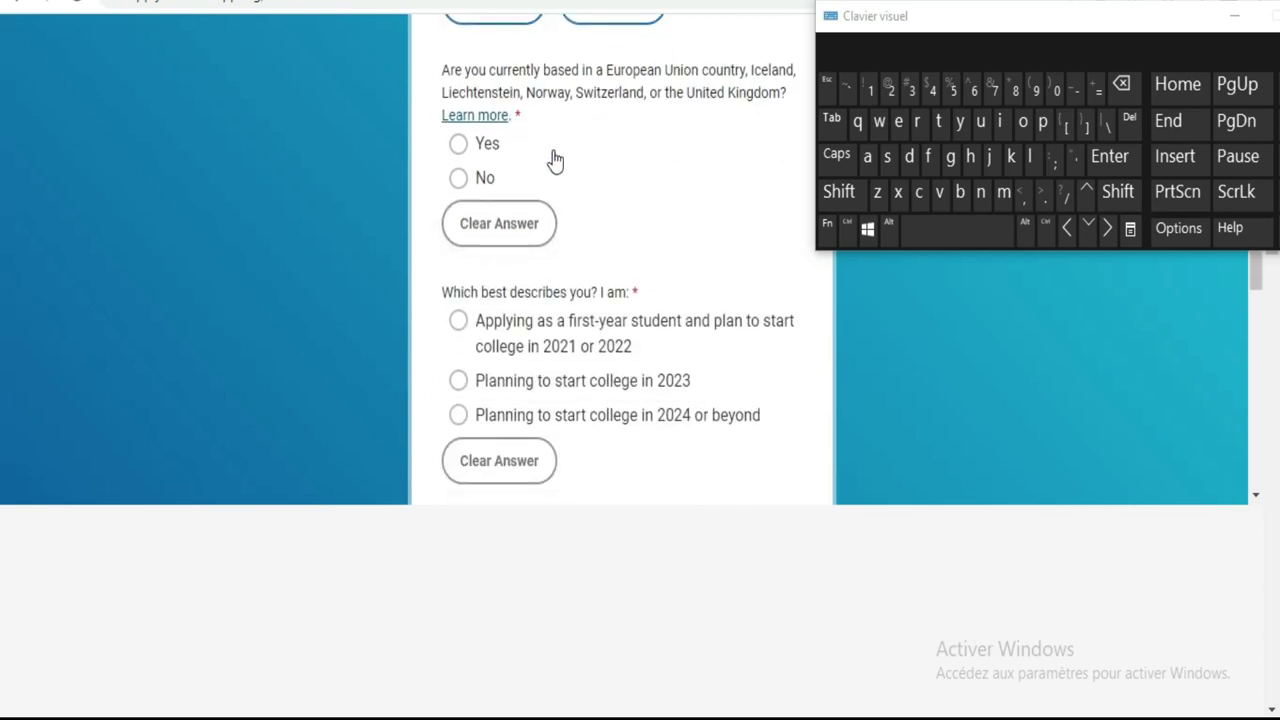
scroll(510, 175, "up", 1)
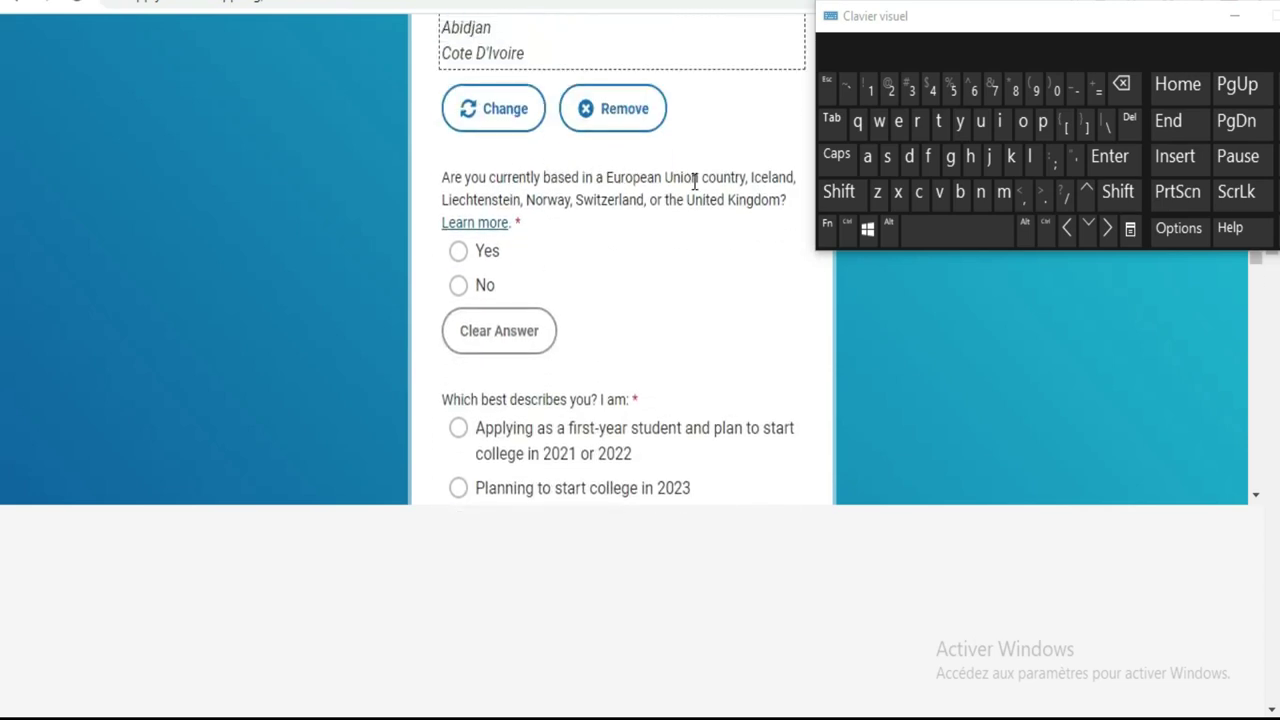
left_click(460, 286)
scroll(644, 280, "down", 2)
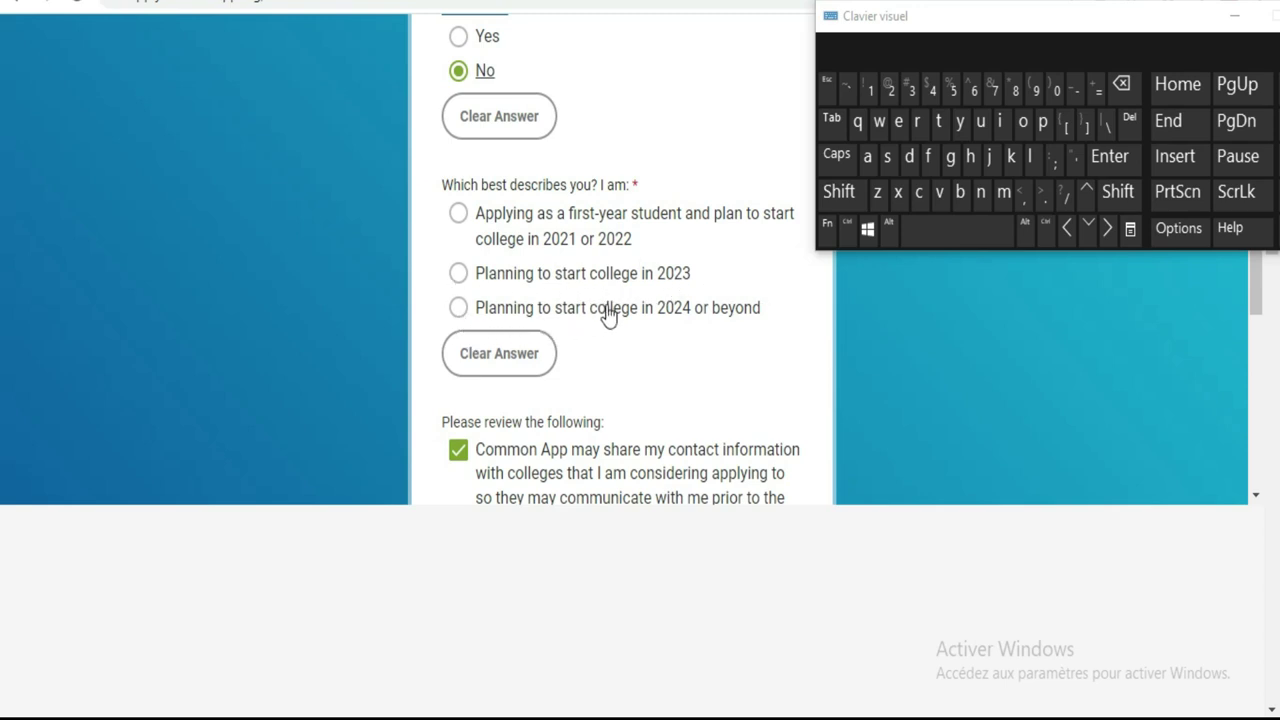
left_click(458, 212)
Agree to the Terms of Use and Privacy Policy and submit the registration to create the account
scroll(503, 224, "down", 3)
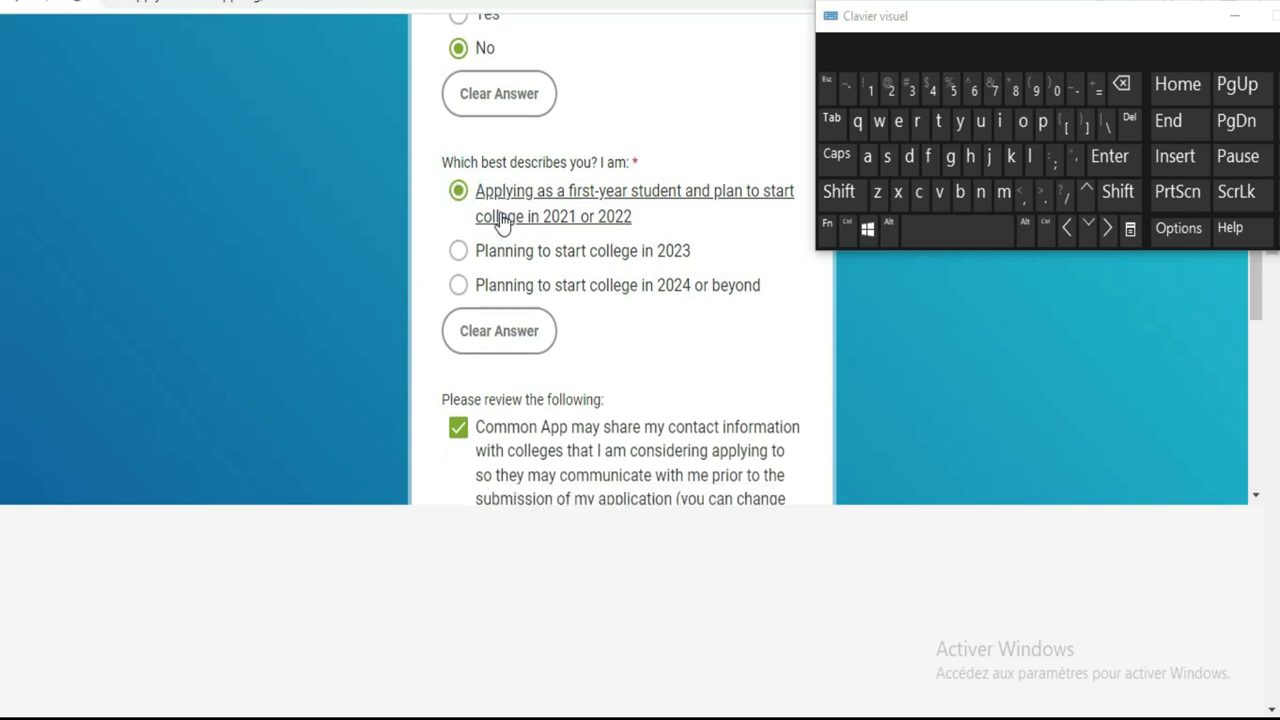
scroll(503, 100, "down", 4)
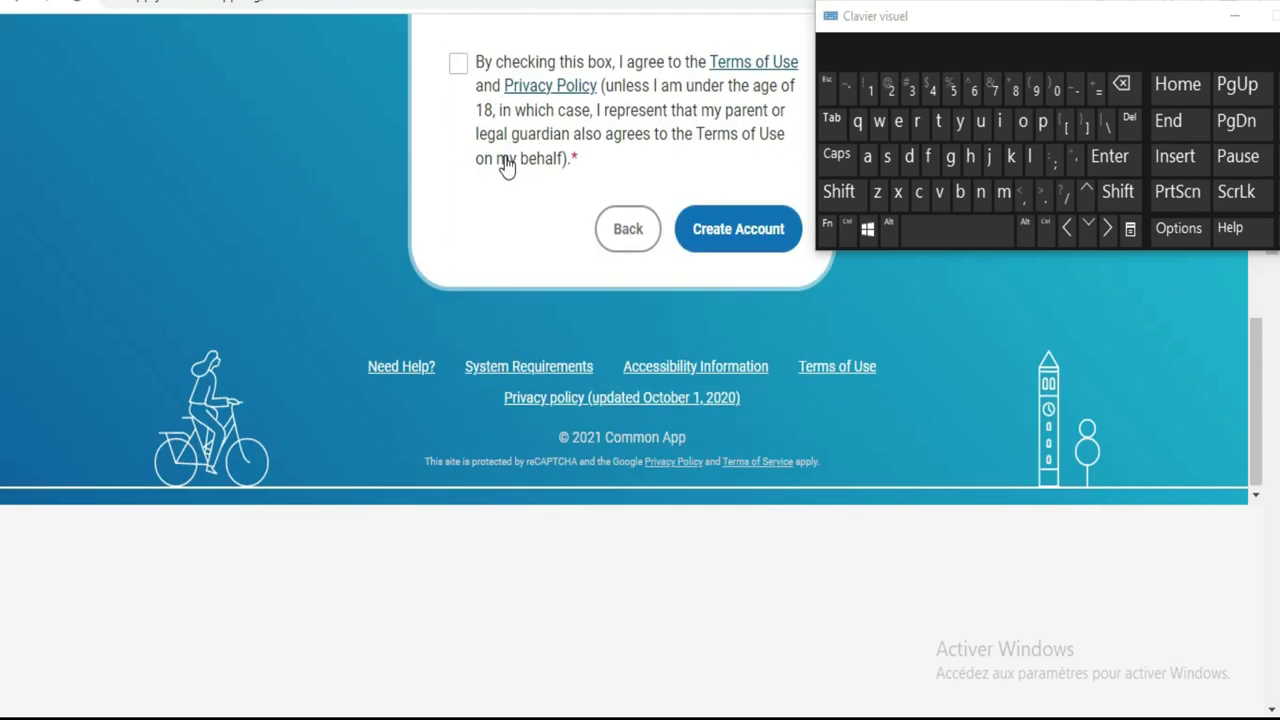
left_click(456, 63)
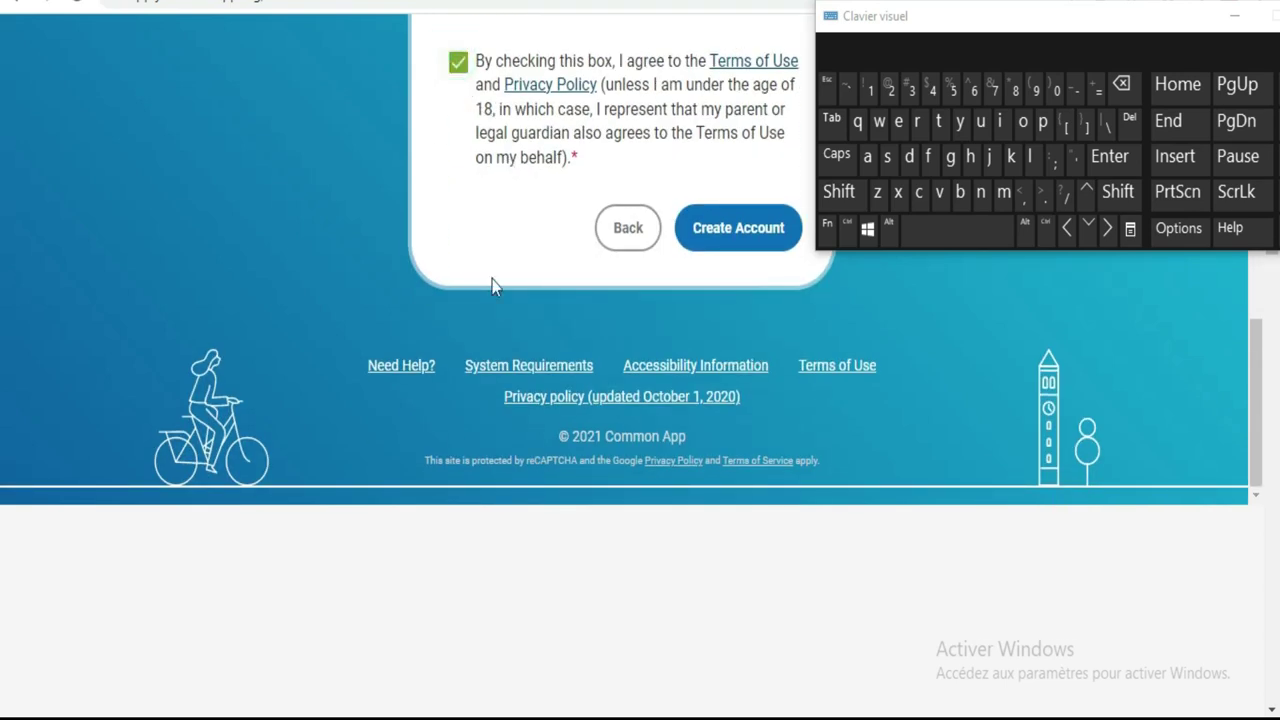
left_click(730, 222)
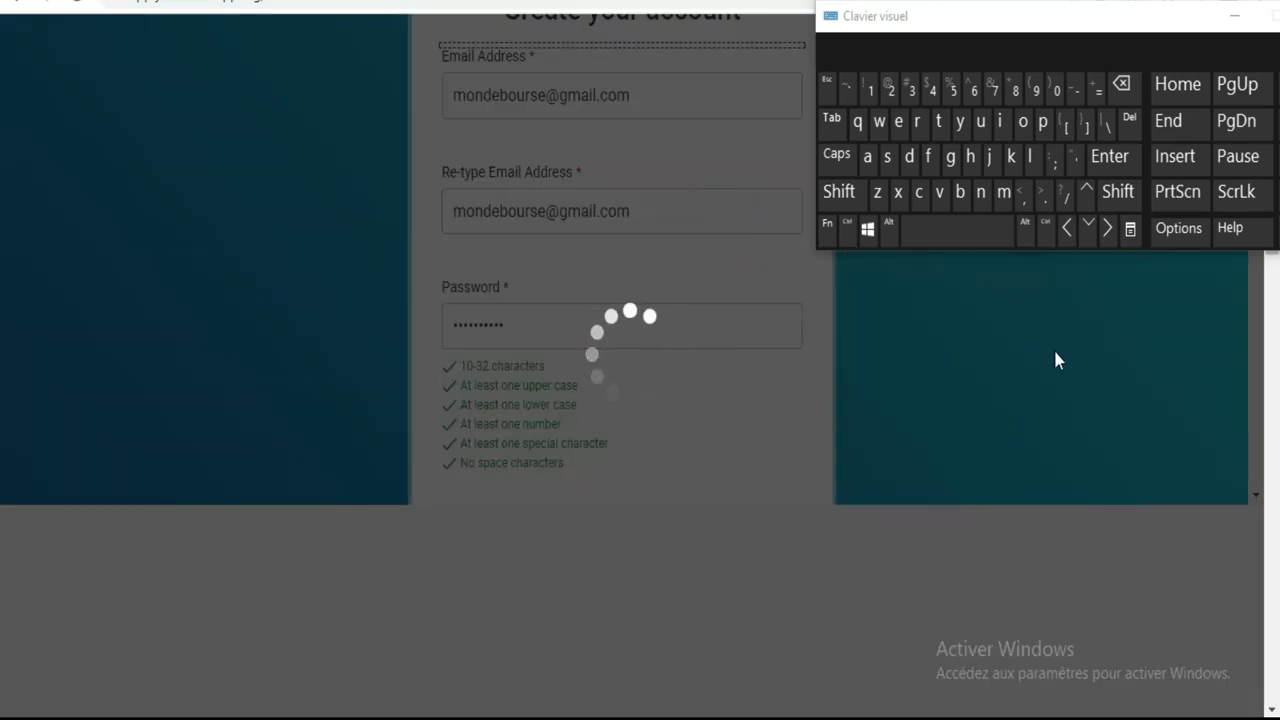
Move the on-screen keyboard off the account details area and acknowledge the notice that University of Minnesota Twin Cities was added
left_click_drag(1014, 25, 605, 88)
left_click_drag(489, 10, 152, 0)
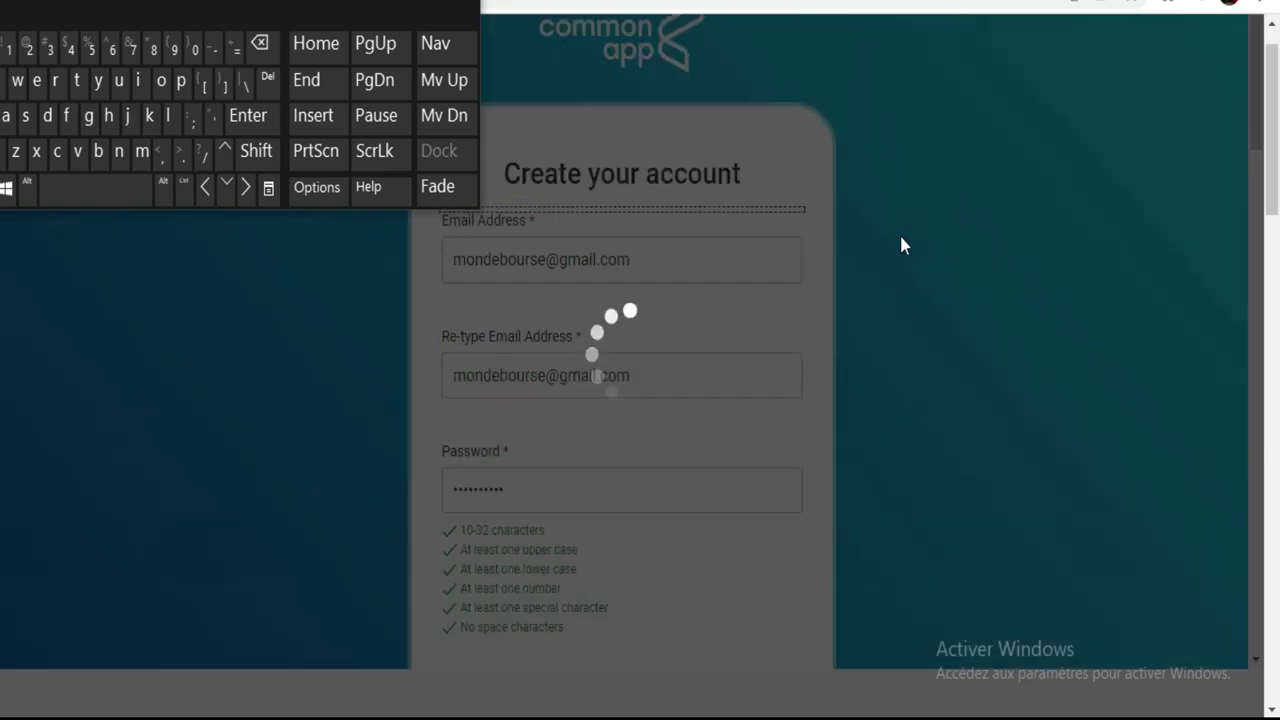
scroll(901, 245, "up", 3)
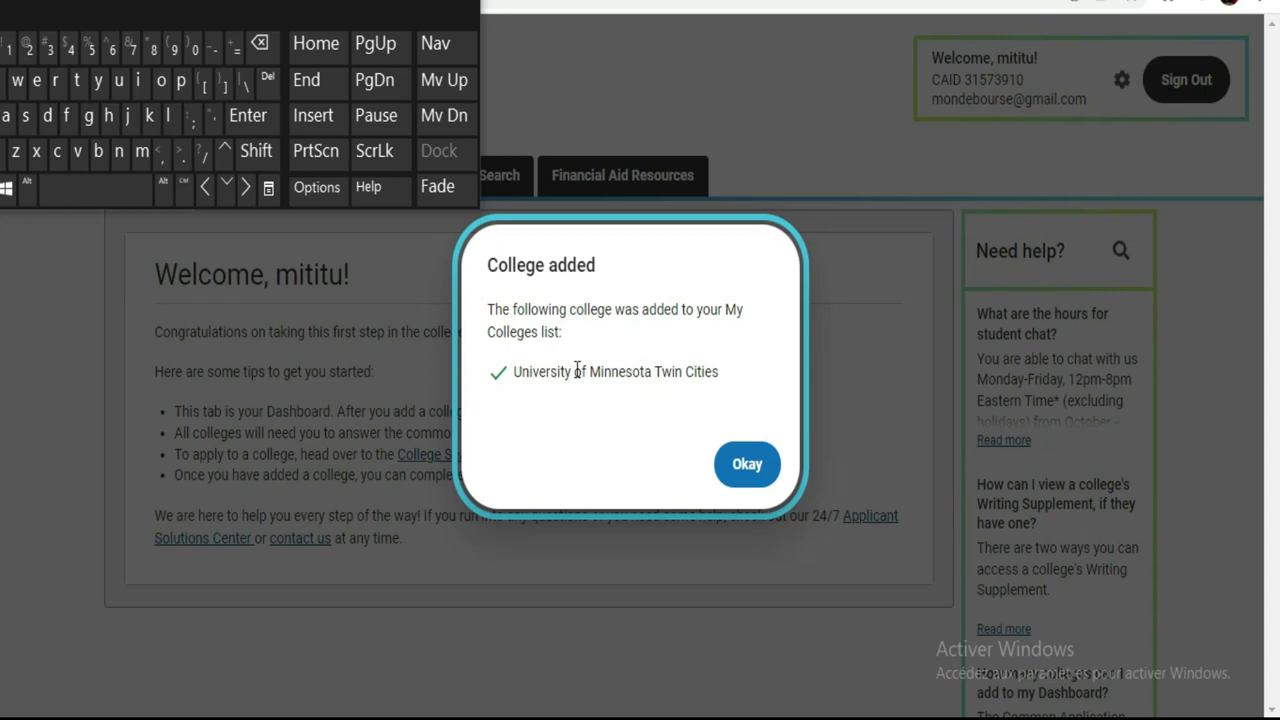
left_click(748, 464)
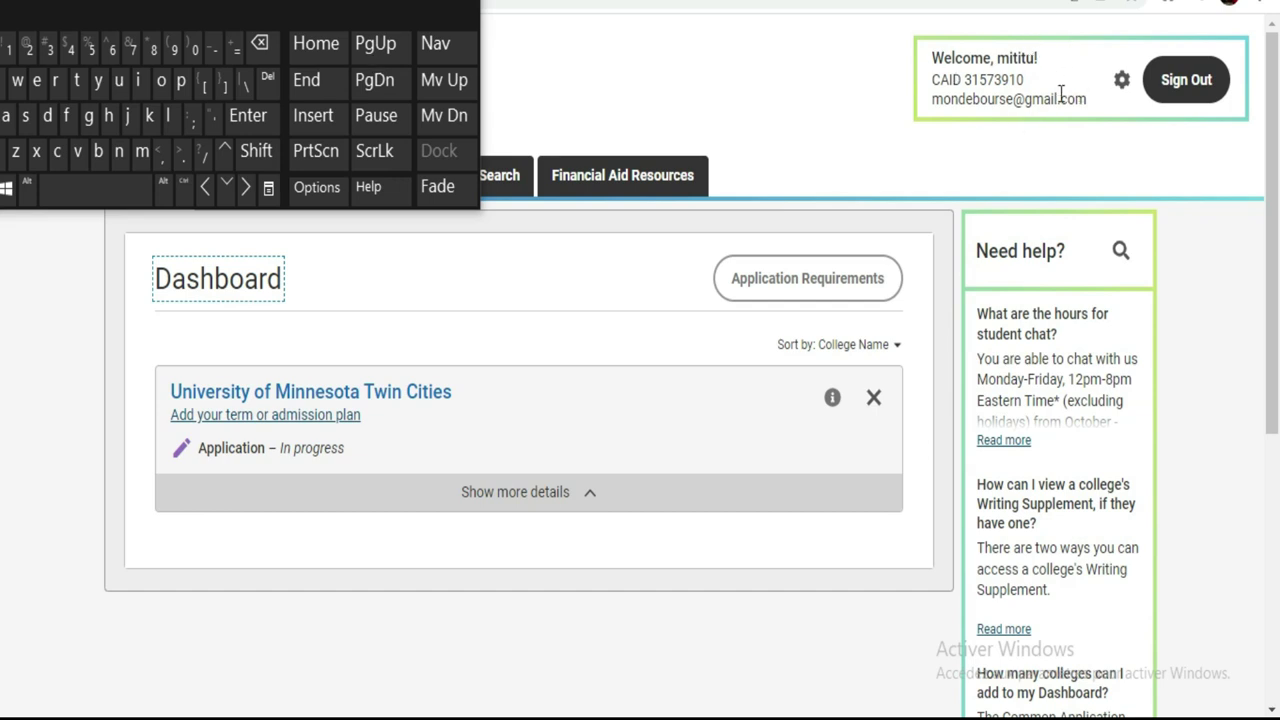
Look over the Dashboard page and move the on-screen keyboard clear of the site logo and navigation tabs
scroll(914, 331, "down", 4)
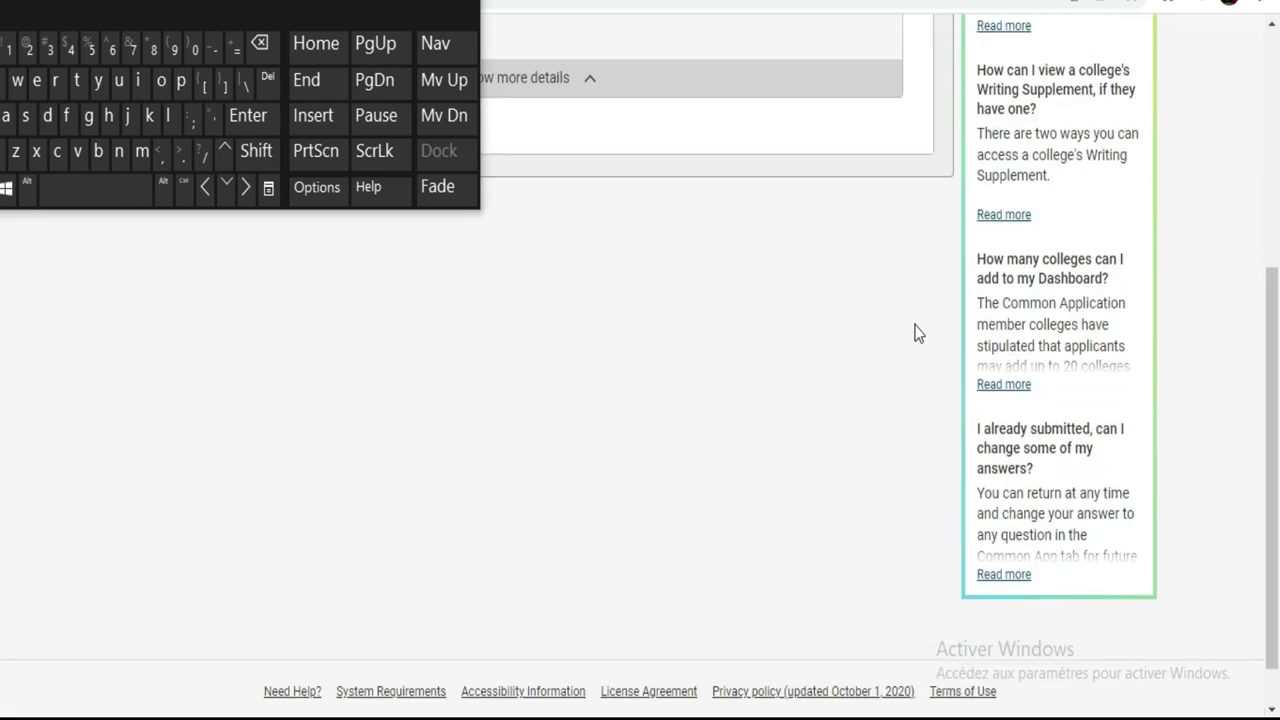
key("Home")
left_click_drag(240, 200, 1025, 195)
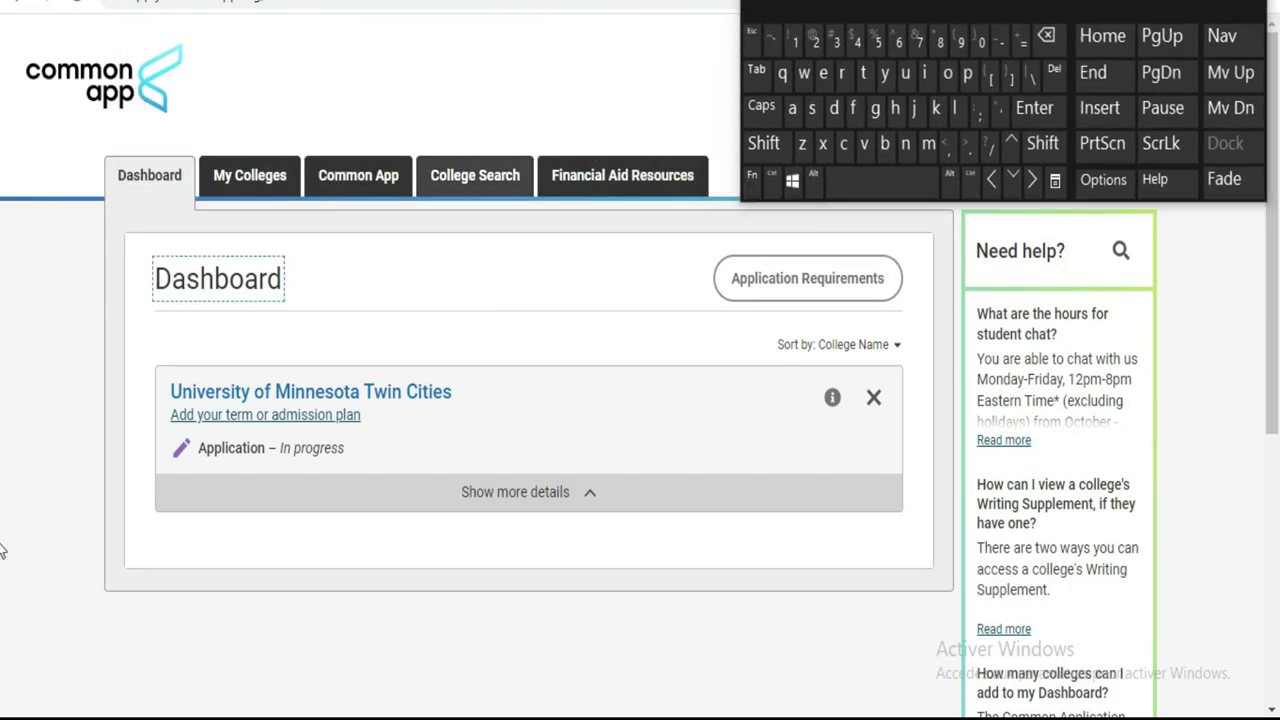